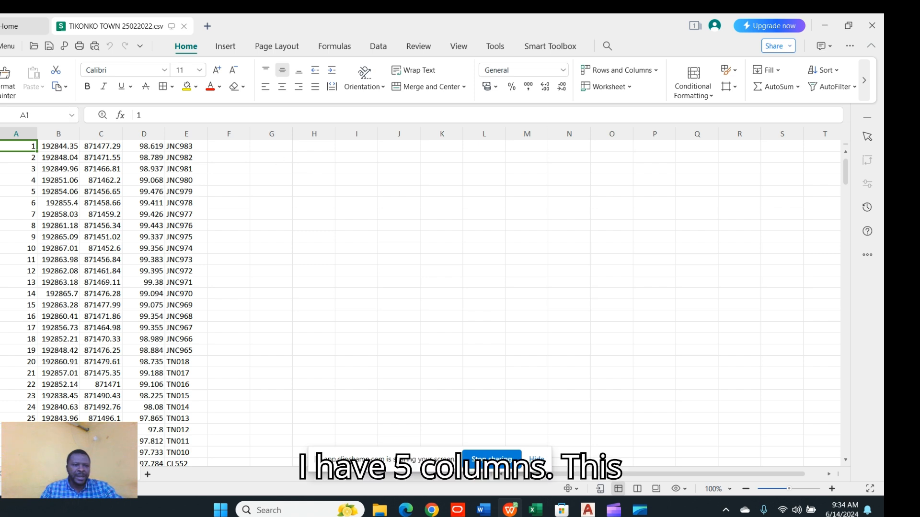
Examine columns A to E of the survey data one after another, from the point number to the description
click(7, 134)
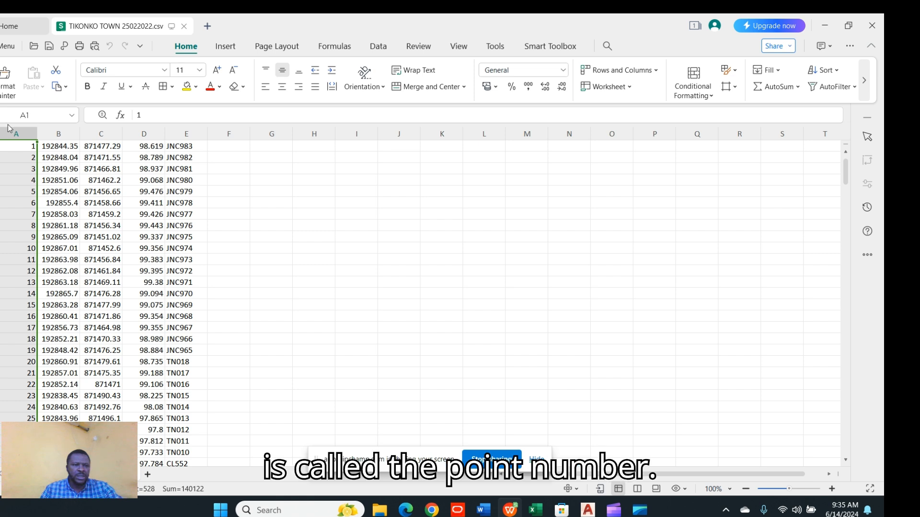
click(73, 129)
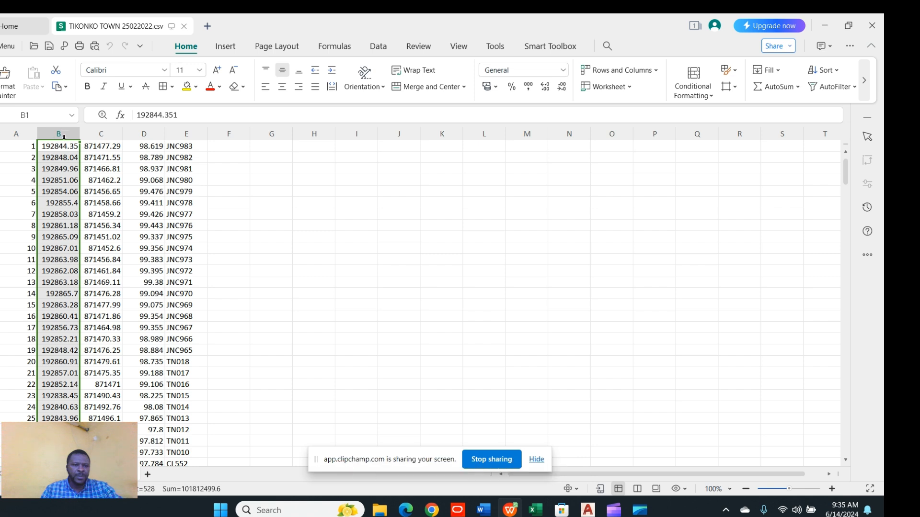
click(105, 129)
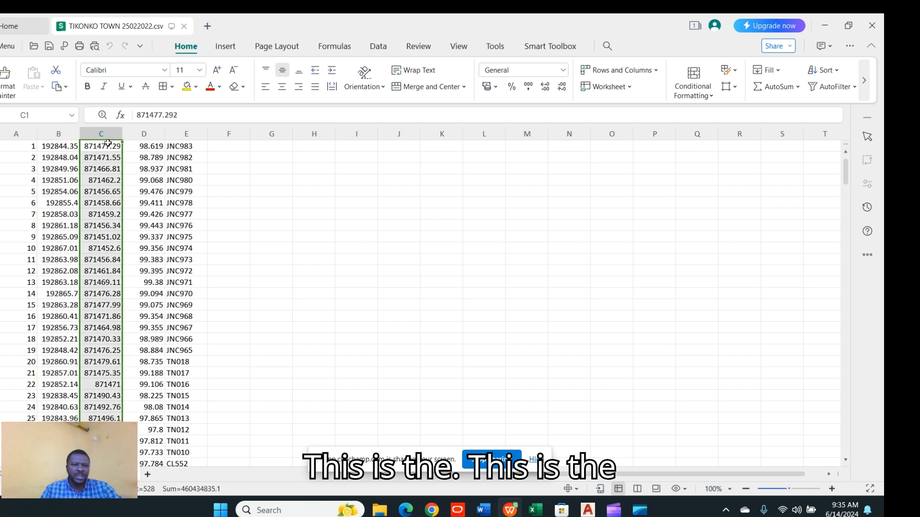
click(155, 131)
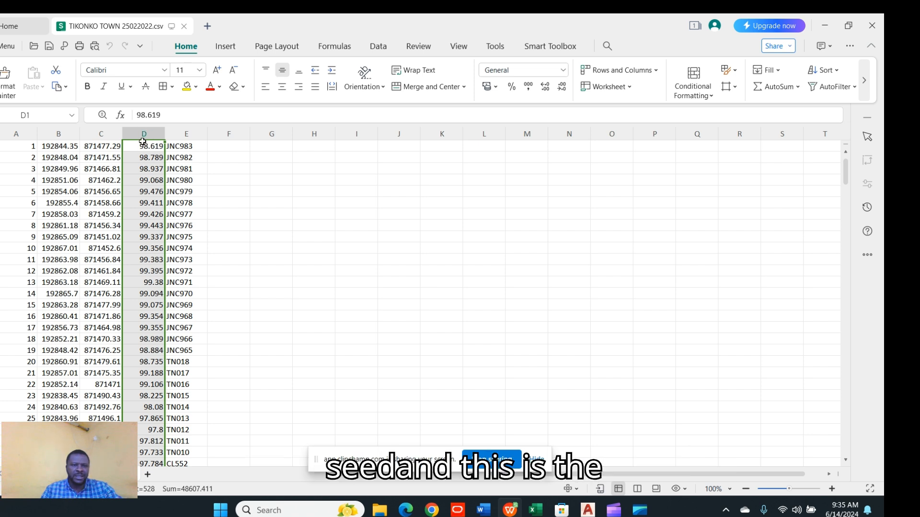
click(187, 134)
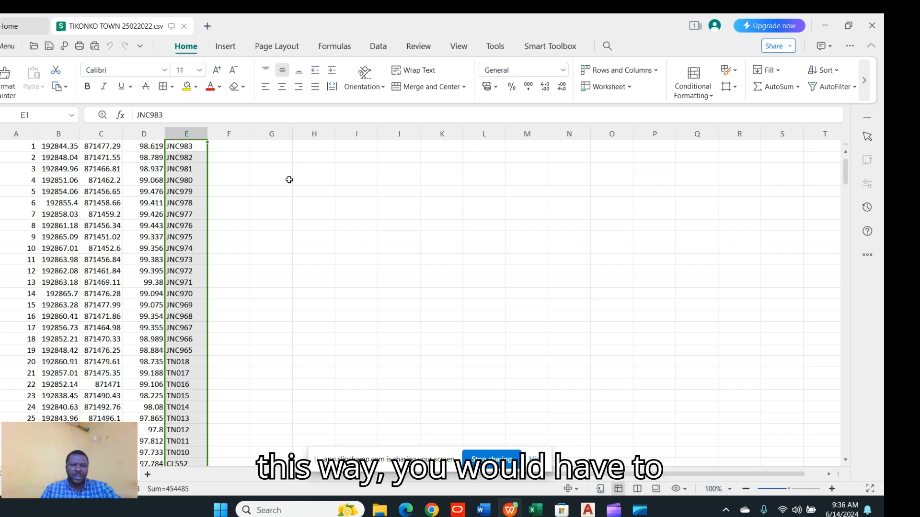
Enter the column-order note PENZD in cell G4 beside the survey data
click(263, 180)
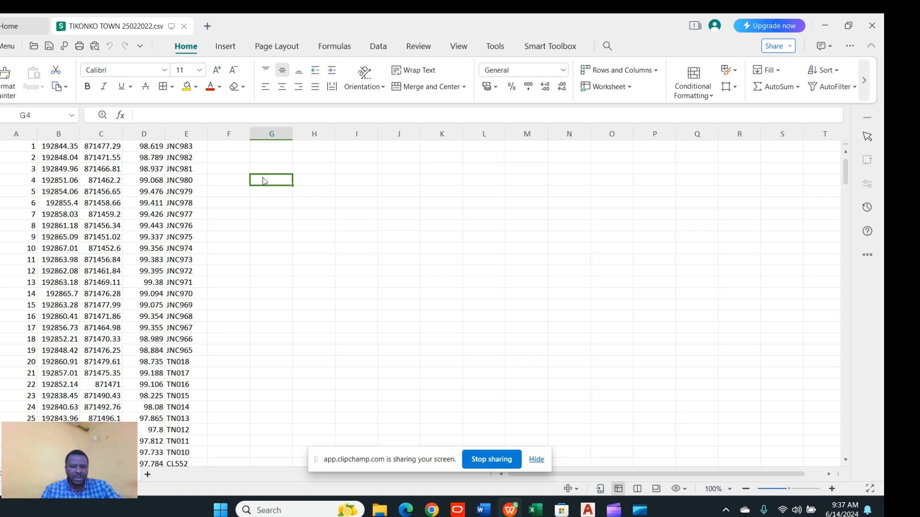
text(PE)
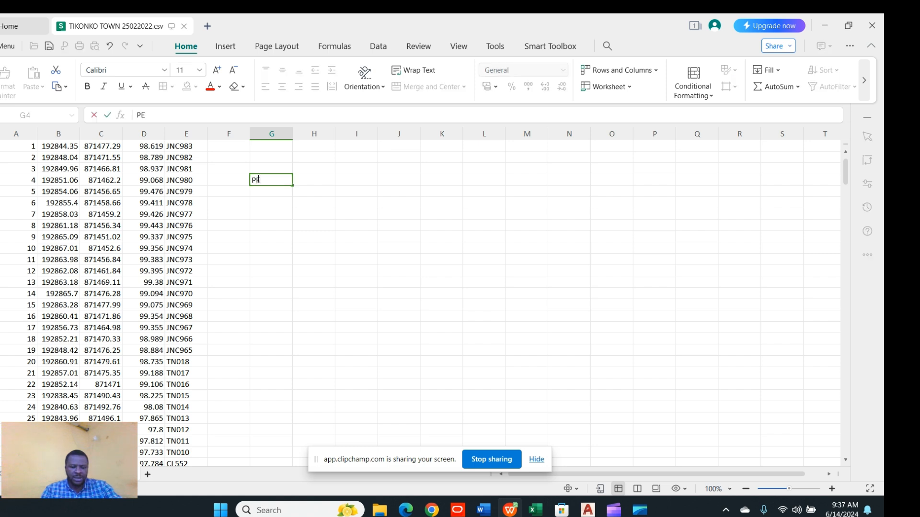
text(NZ)
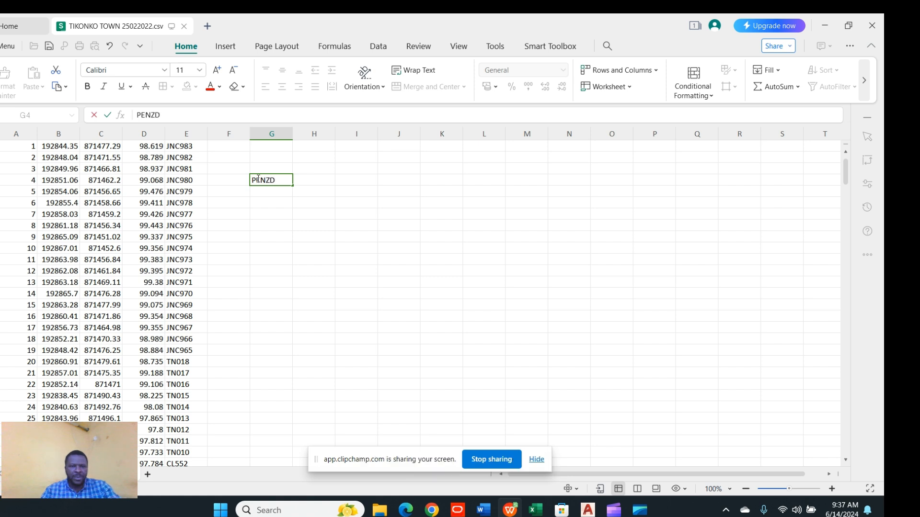
text(D)
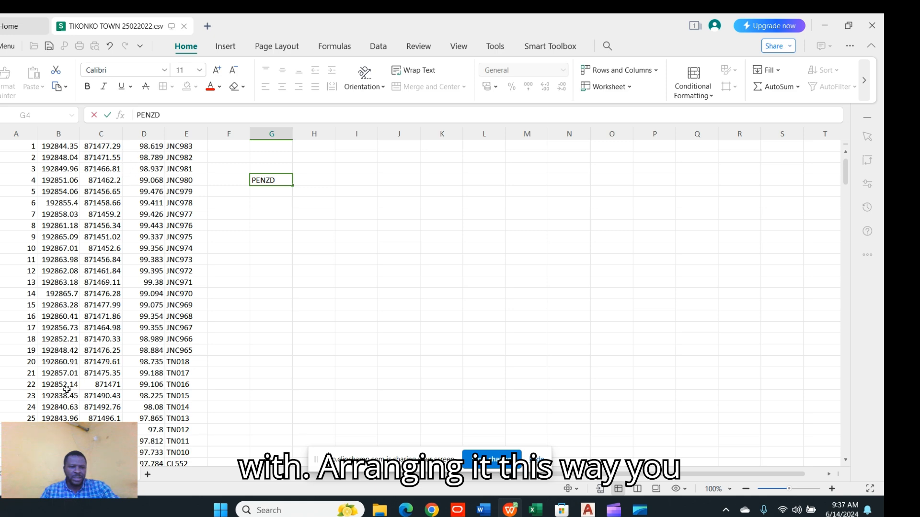
Look through the survey point list to its last row and return to the first row
scroll(118, 347, down, 20)
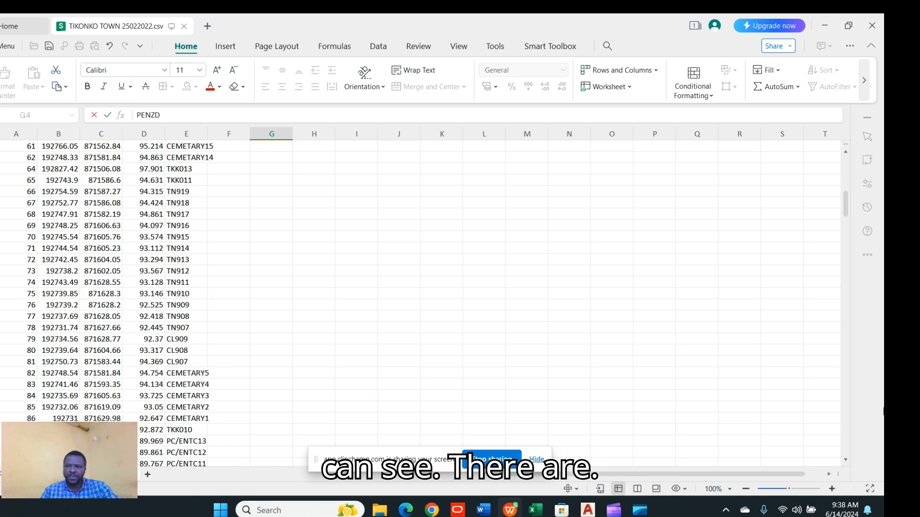
drag(847, 202, 834, 467)
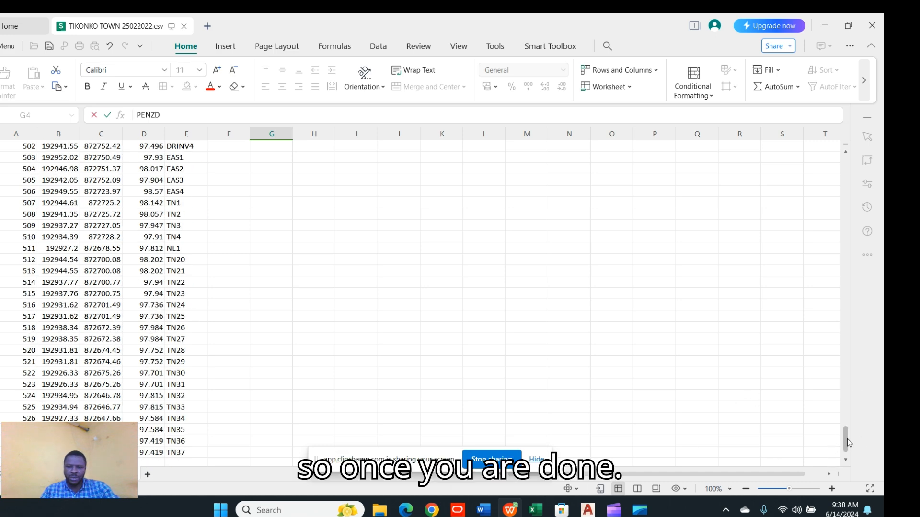
drag(847, 442, 856, 158)
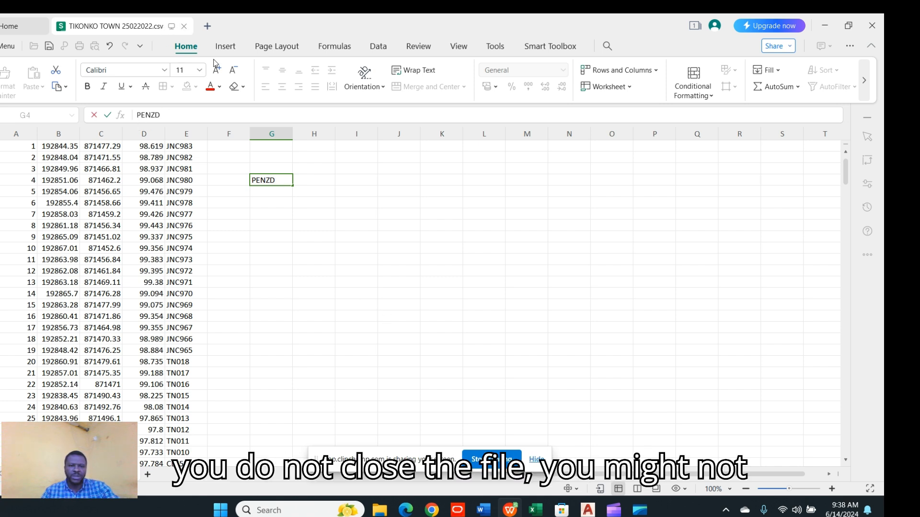
Close the TIKONKO TOWN 25022022.csv file and answer the closing prompt
mouse_move(185, 28)
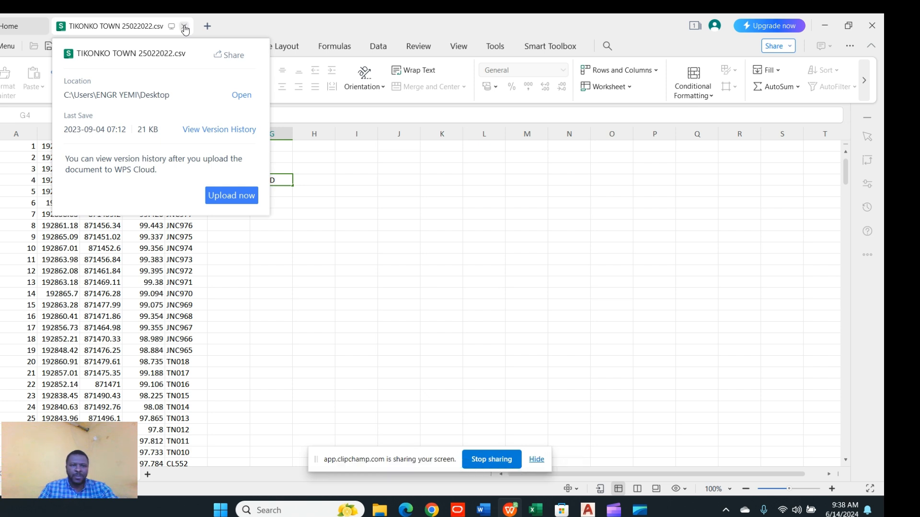
click(184, 27)
click(463, 277)
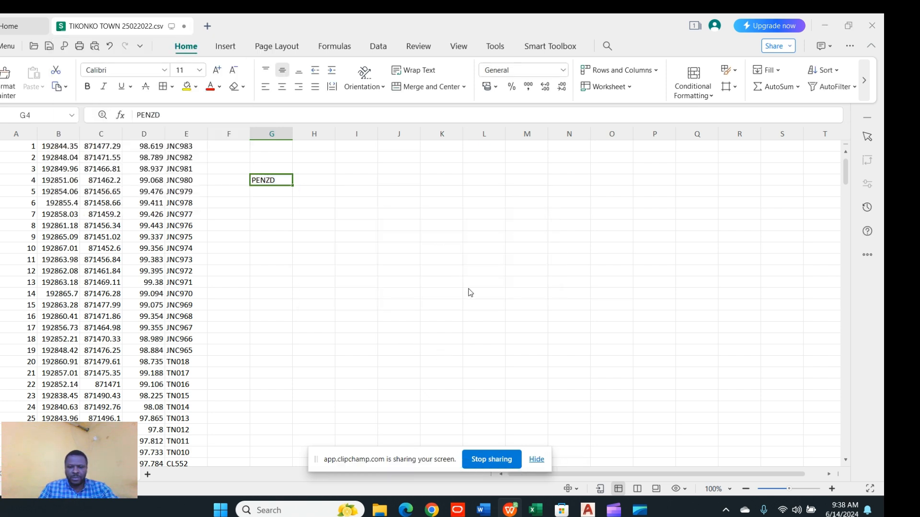
Switch to Autodesk Civil 3D, start a new drawing and check that the Civil 3D workspace is selected
click(588, 510)
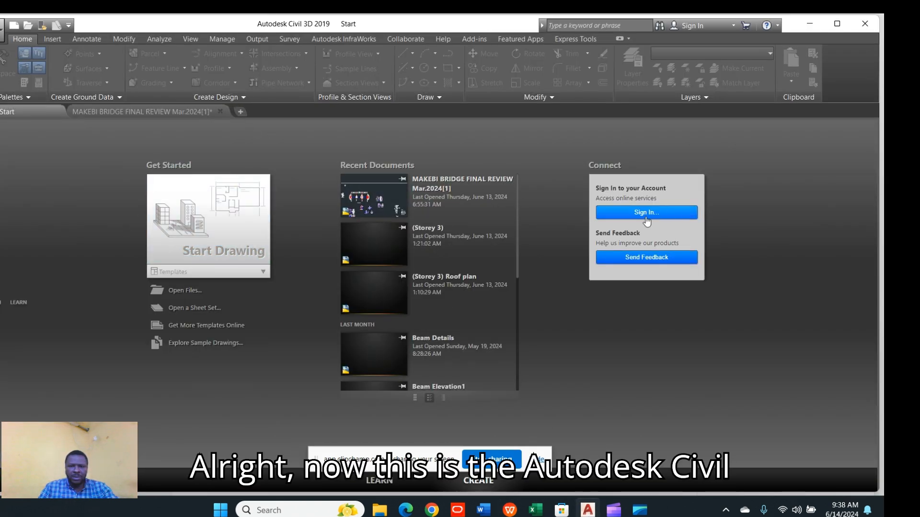
click(241, 112)
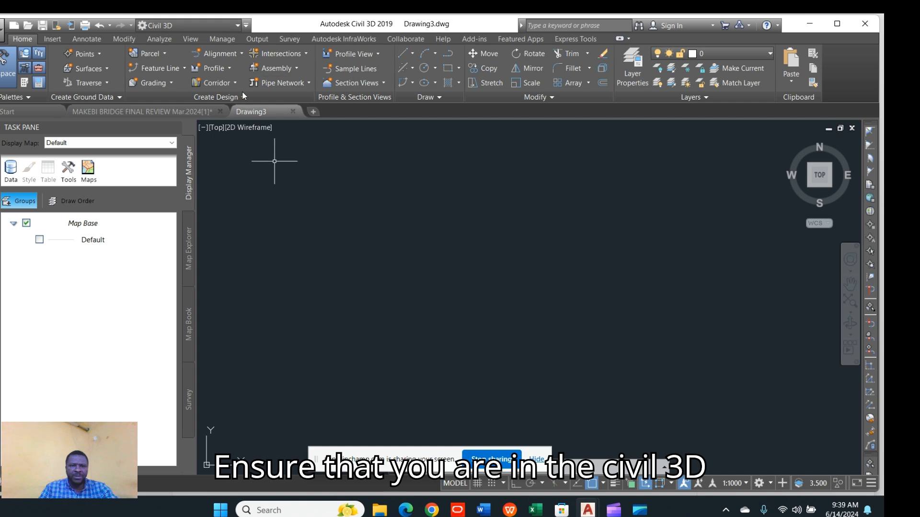
click(238, 25)
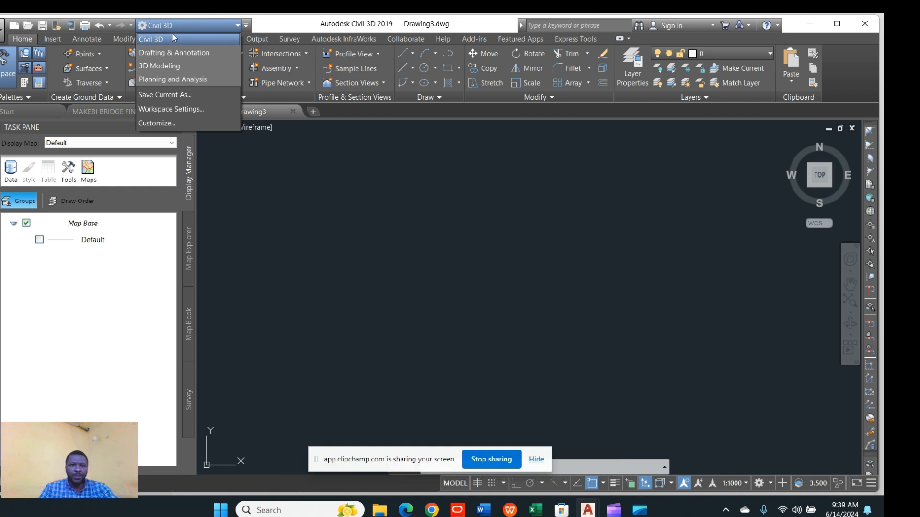
click(278, 238)
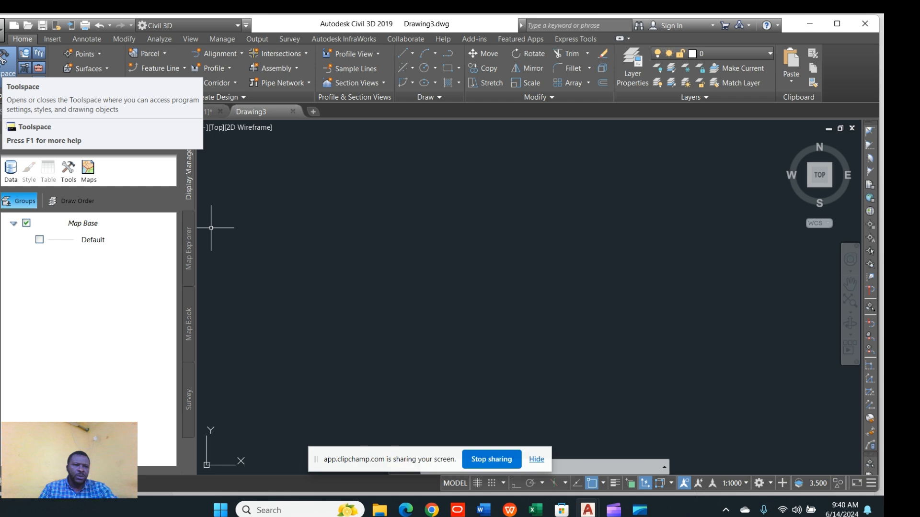
Open the drawing settings for units and zone and set the drawing scale to 1:500
click(2, 28)
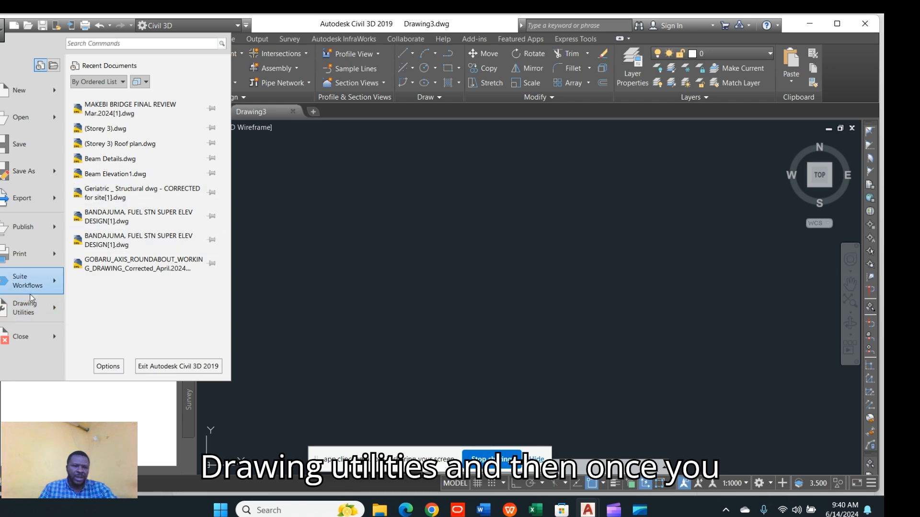
click(29, 307)
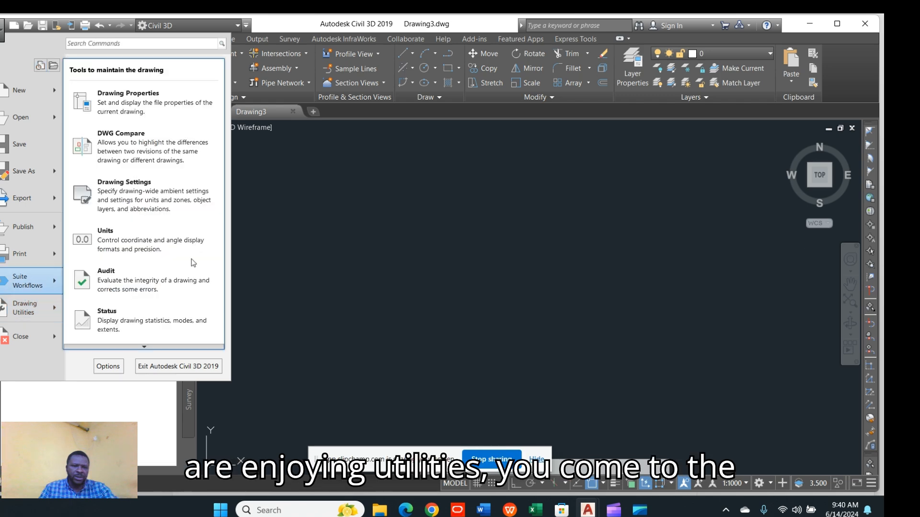
click(148, 201)
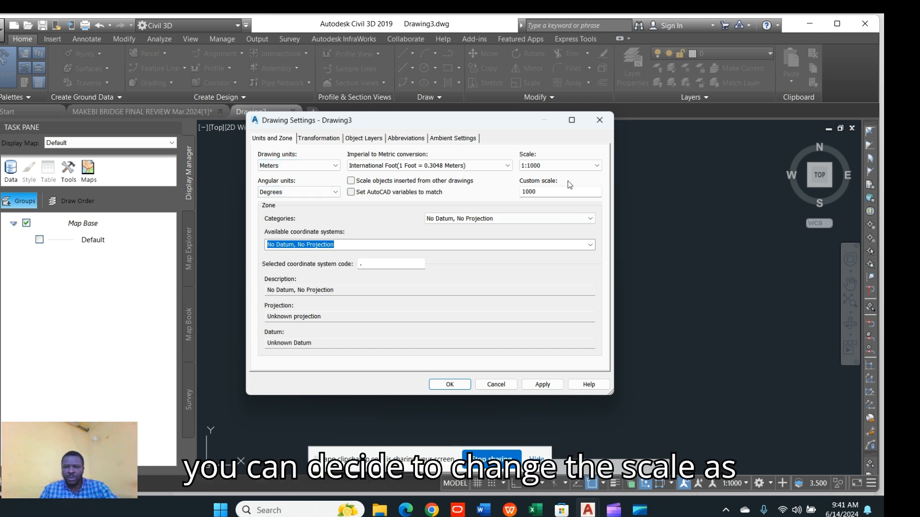
click(596, 166)
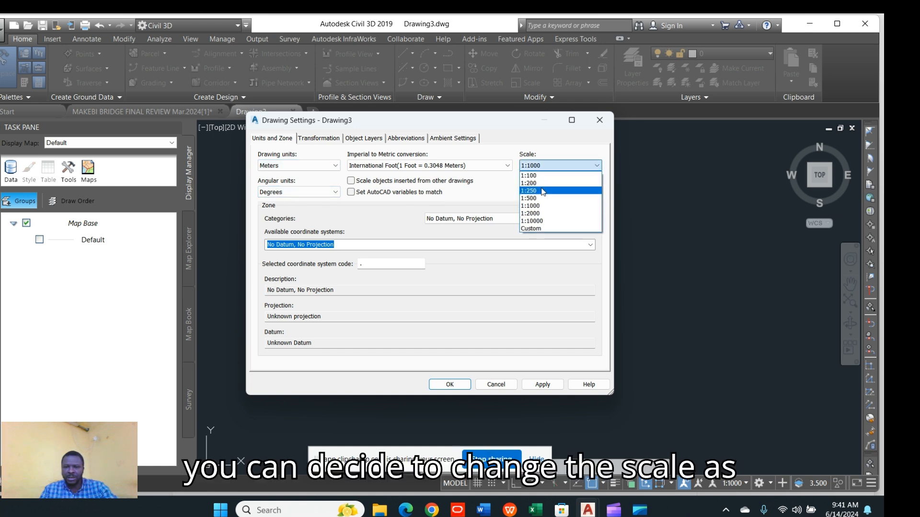
click(528, 198)
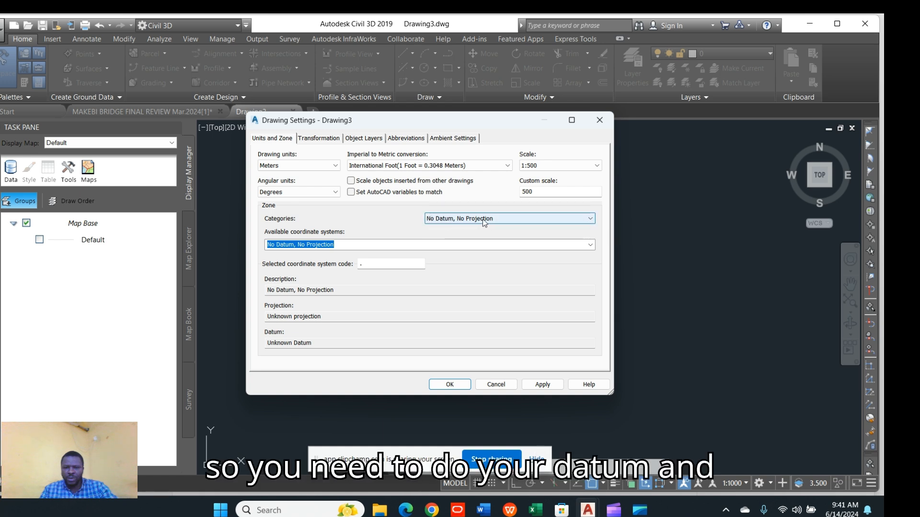
Set the zone category of the drawing to Sierra Leone
click(590, 218)
scroll(487, 335, down, 9)
scroll(488, 332, down, 3)
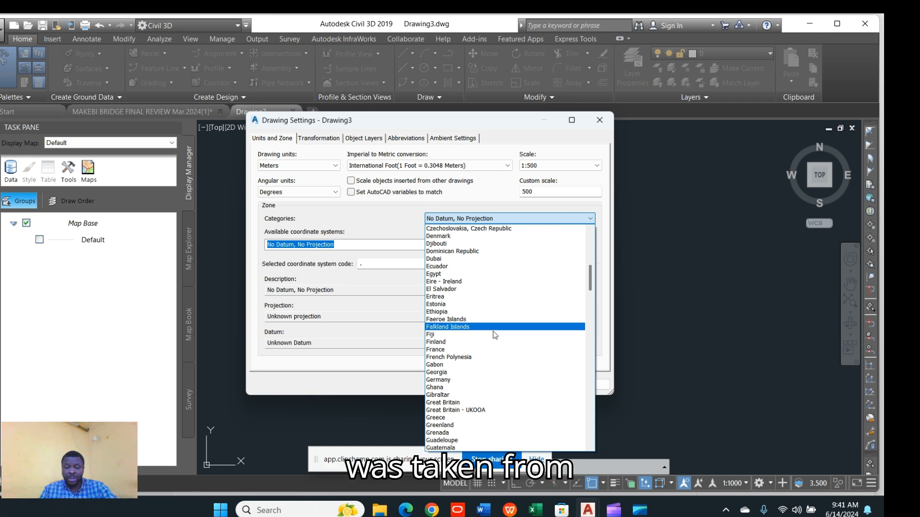
scroll(498, 305, down, 13)
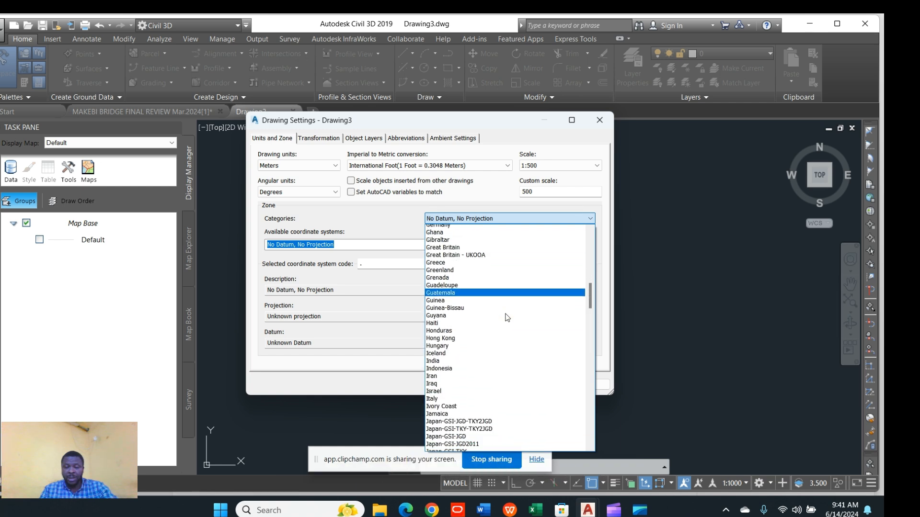
scroll(478, 343, down, 7)
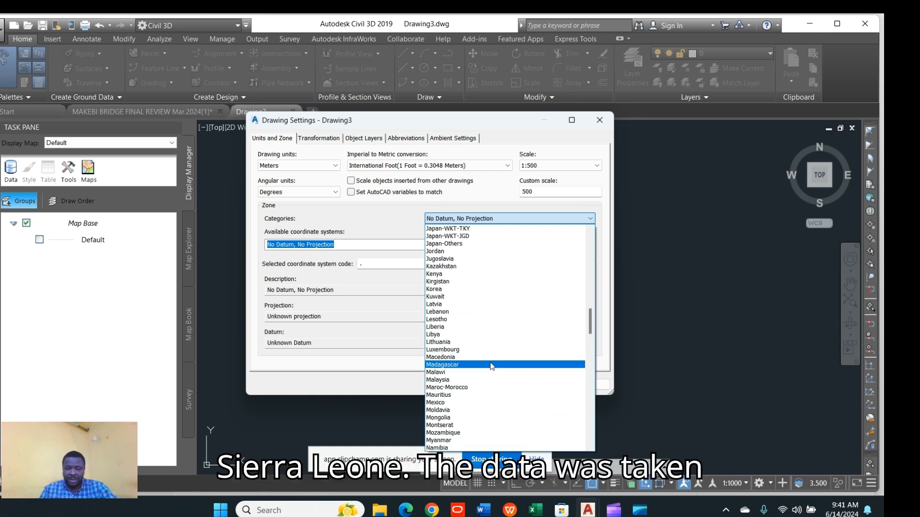
scroll(493, 334, down, 10)
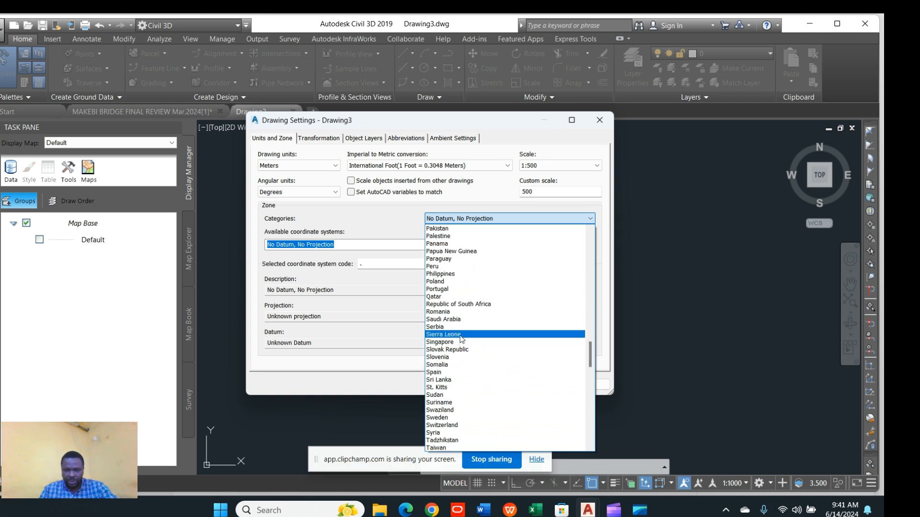
click(460, 335)
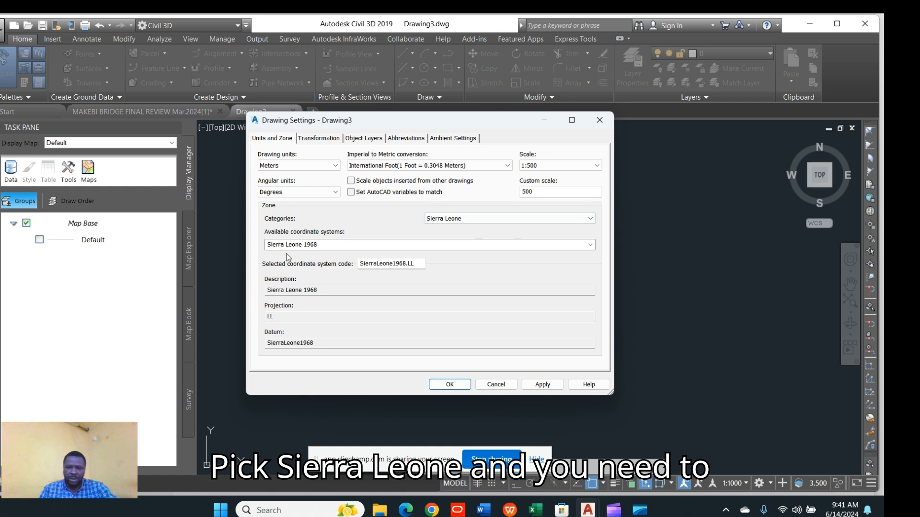
Assign the Sierra Leone 1968 / UTM zone 29N coordinate system and apply the drawing settings
click(591, 245)
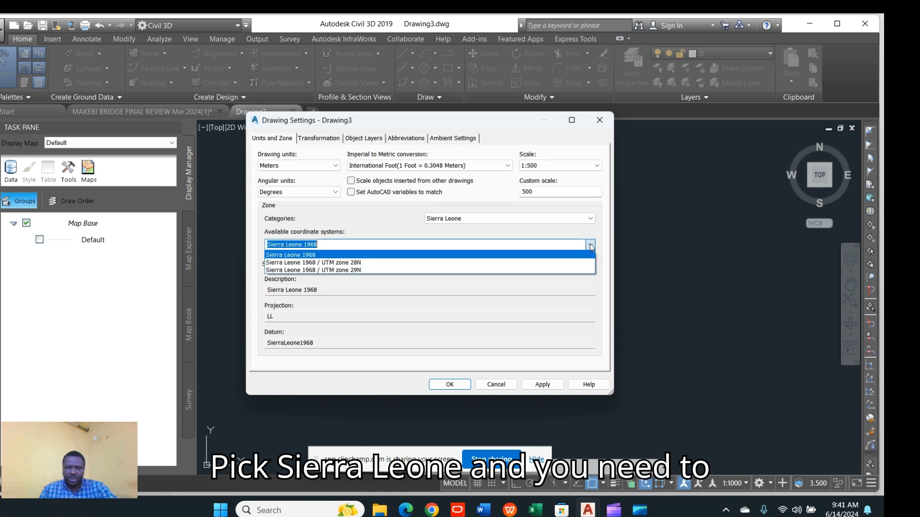
click(356, 271)
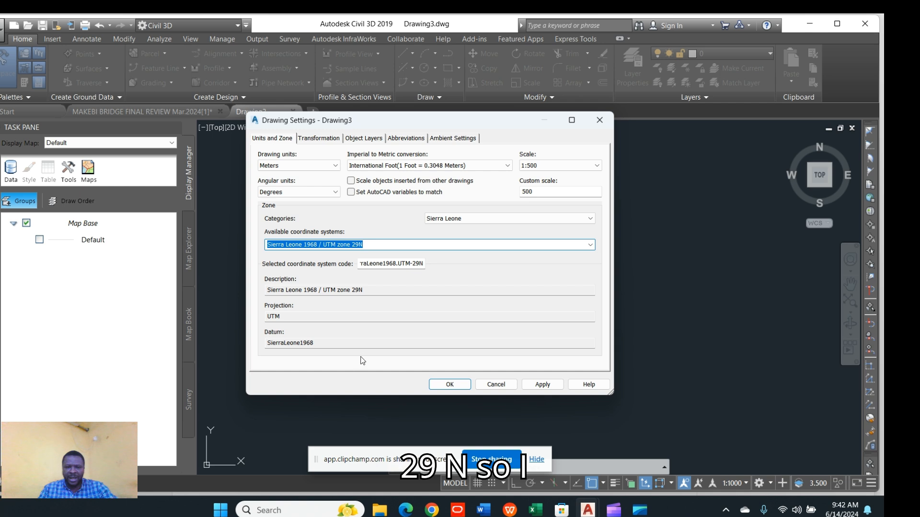
click(543, 384)
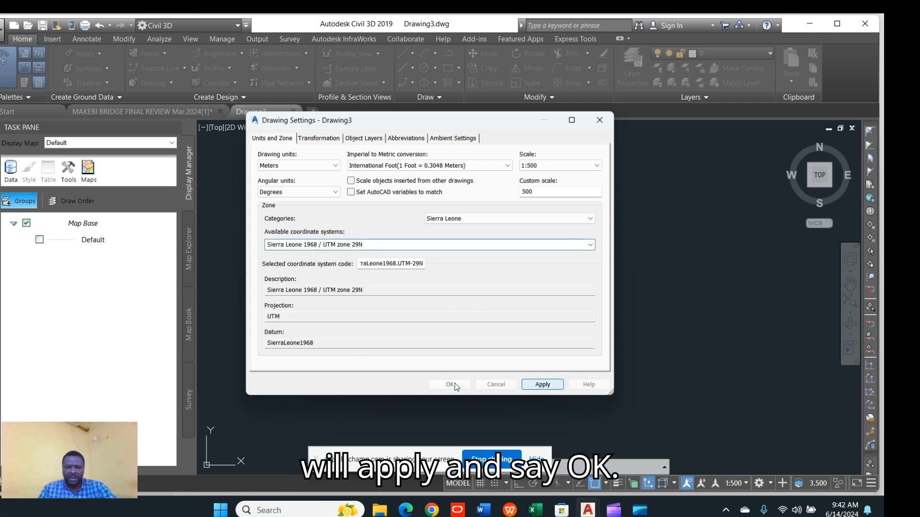
click(453, 383)
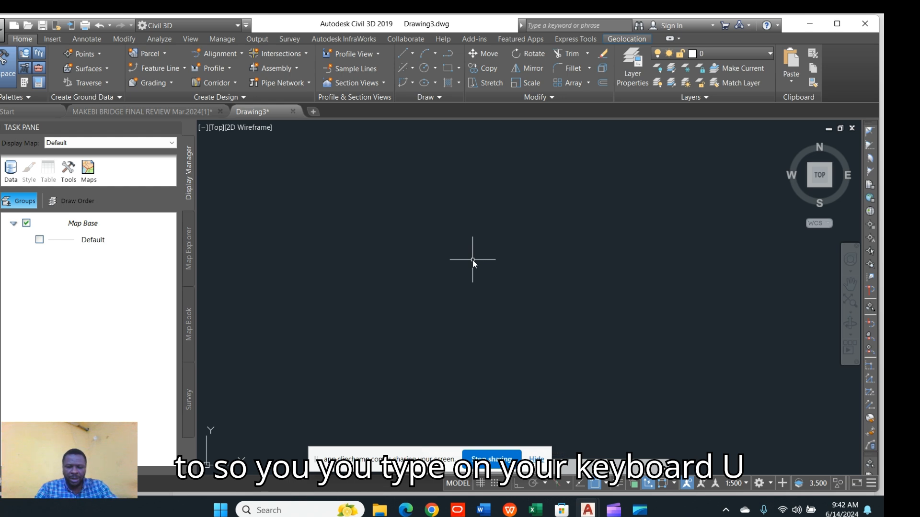
Open the drawing units settings and set the length type to Decimal and the angle type to Decimal Degrees with 0.000 precision
text(un)
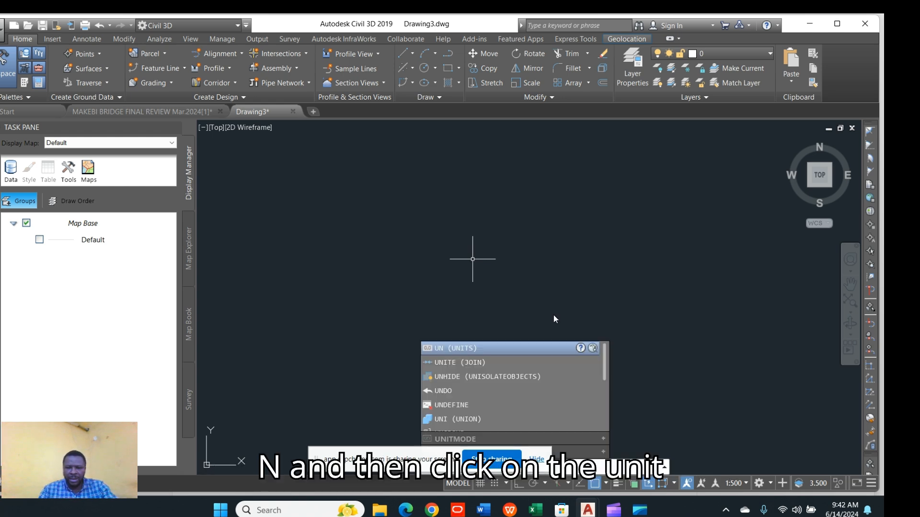
click(500, 347)
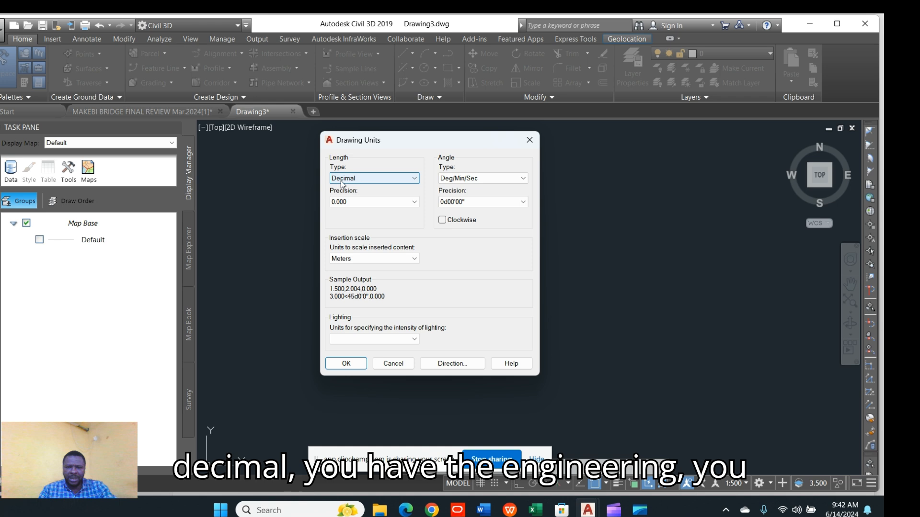
click(367, 179)
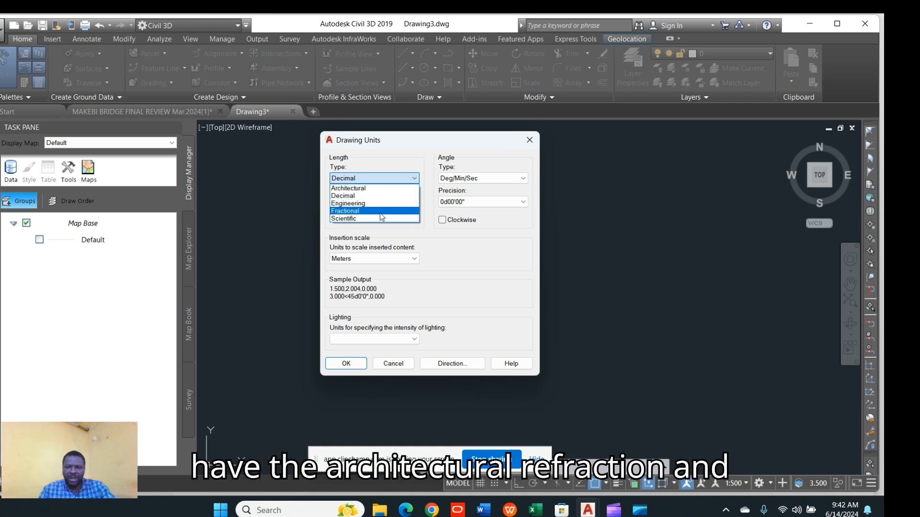
click(343, 196)
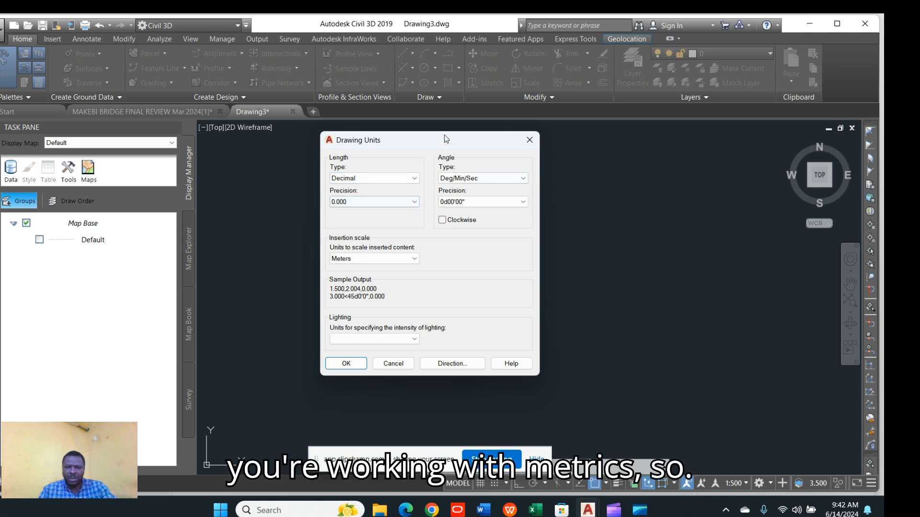
click(525, 179)
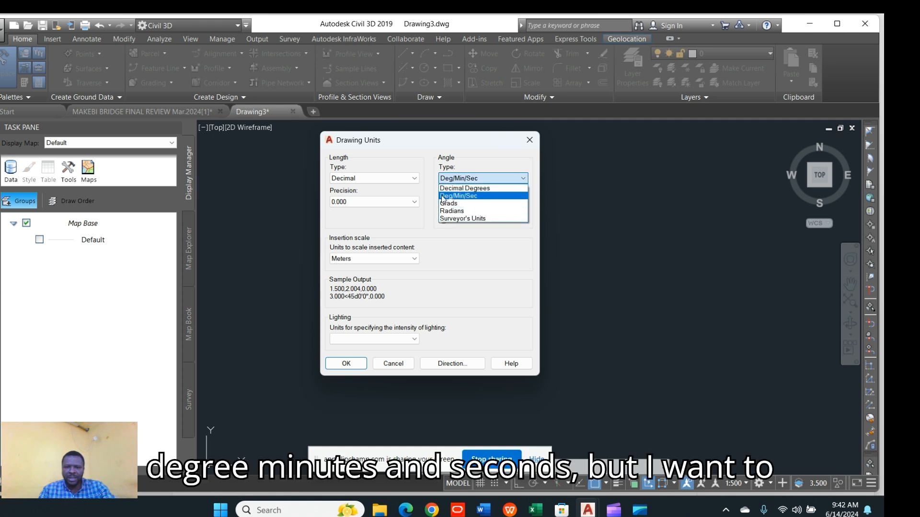
click(491, 188)
click(511, 202)
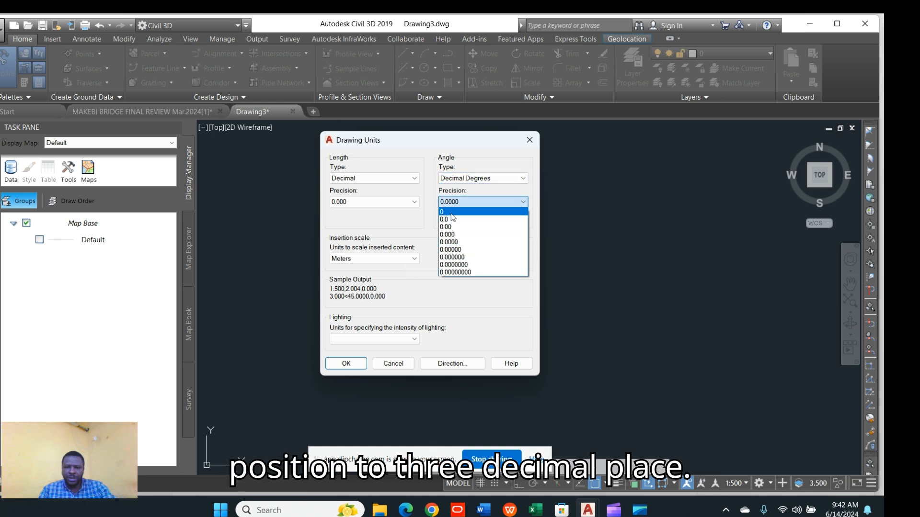
click(450, 235)
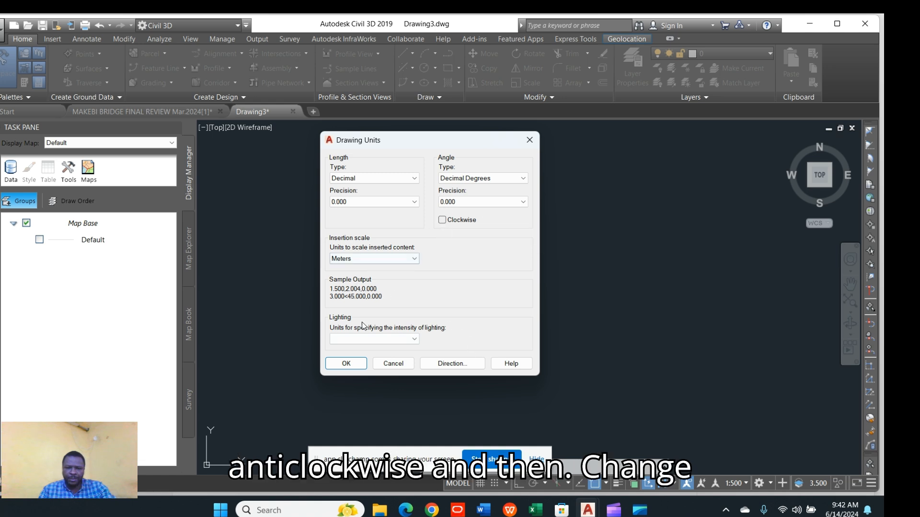
Set the base angle direction to North and apply the drawing units
click(450, 364)
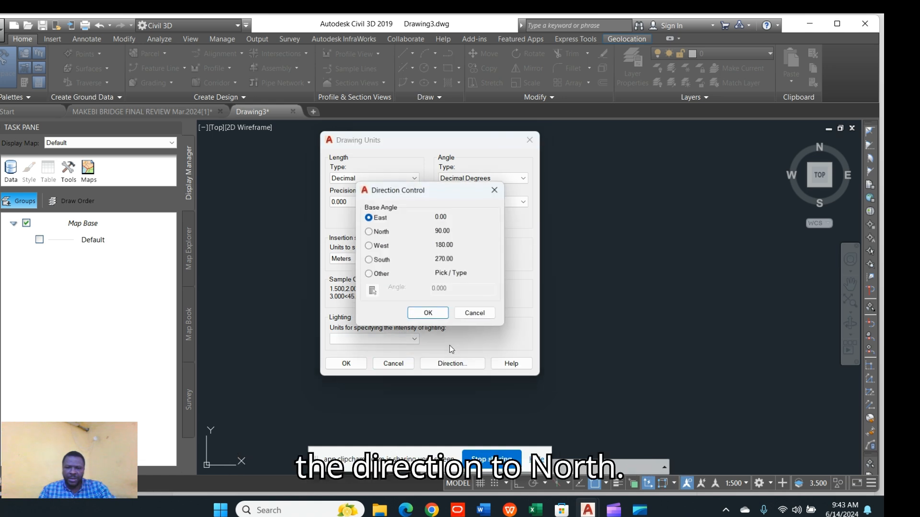
click(374, 231)
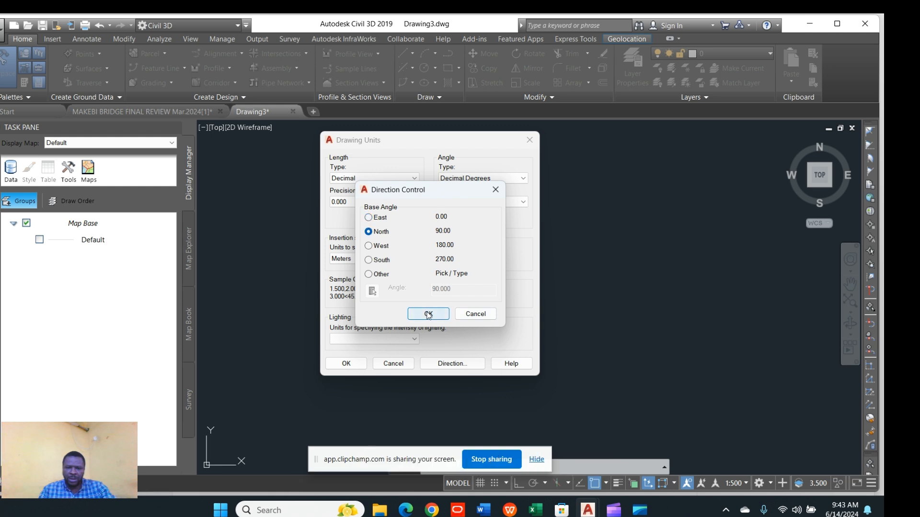
click(429, 315)
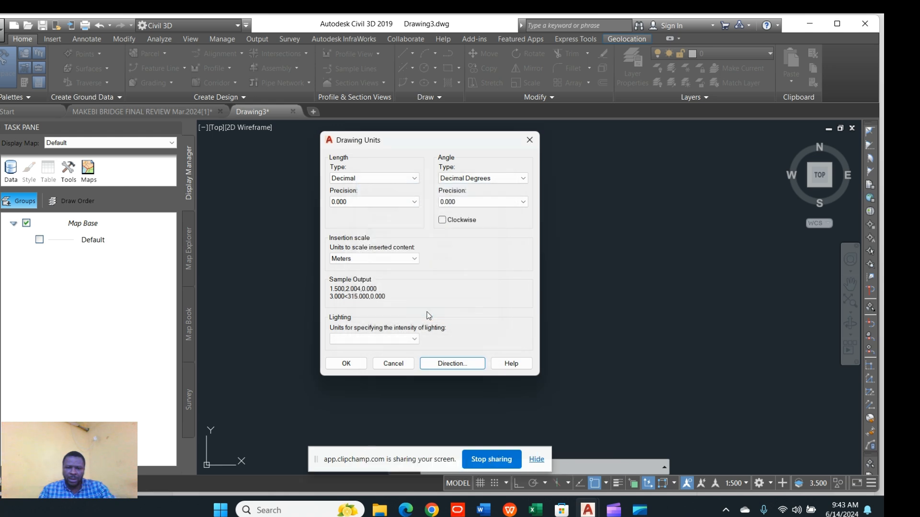
click(345, 365)
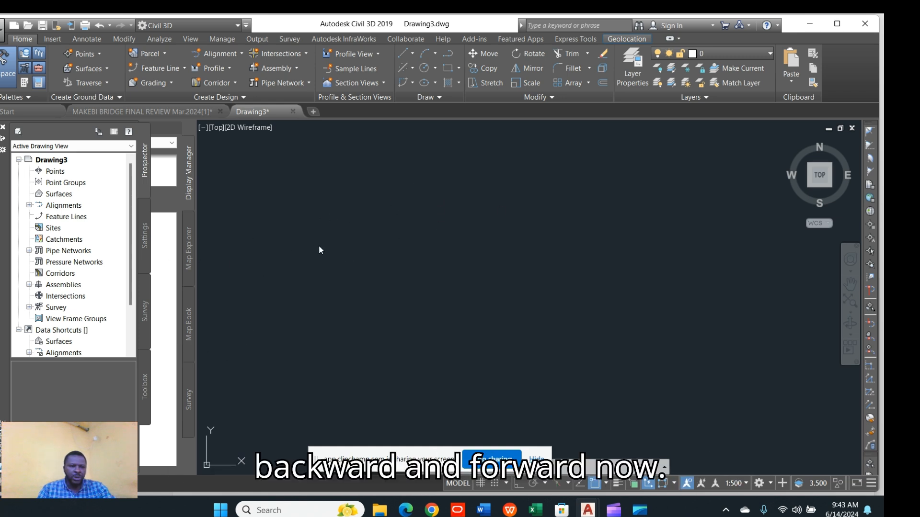
Open the point creation tools and start importing points from a file
click(3, 128)
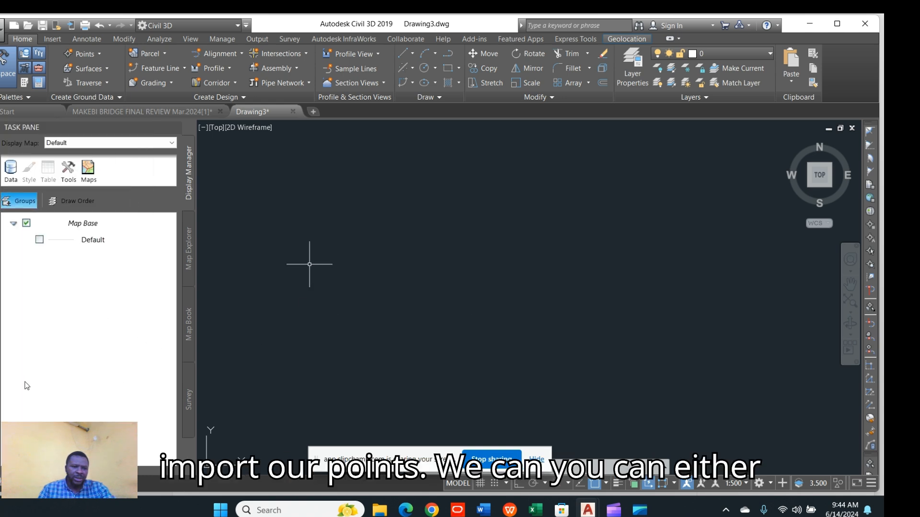
mouse_move(22, 301)
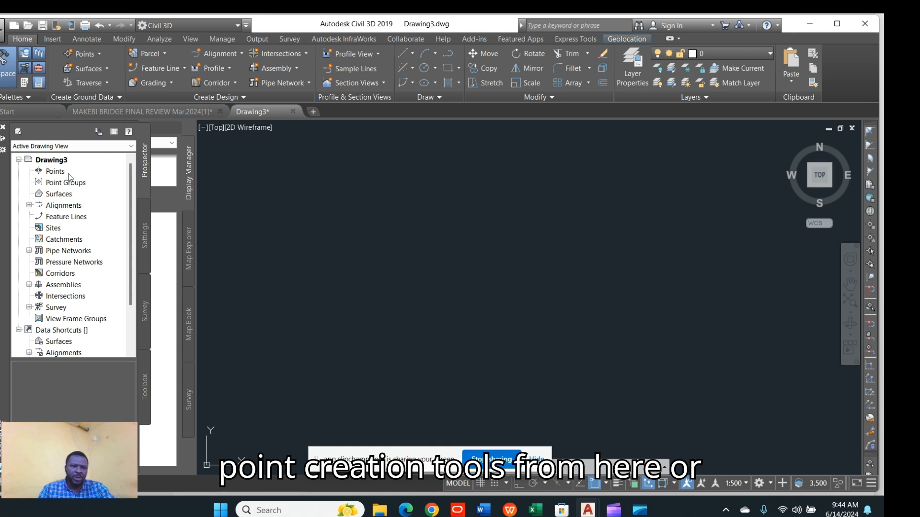
click(99, 53)
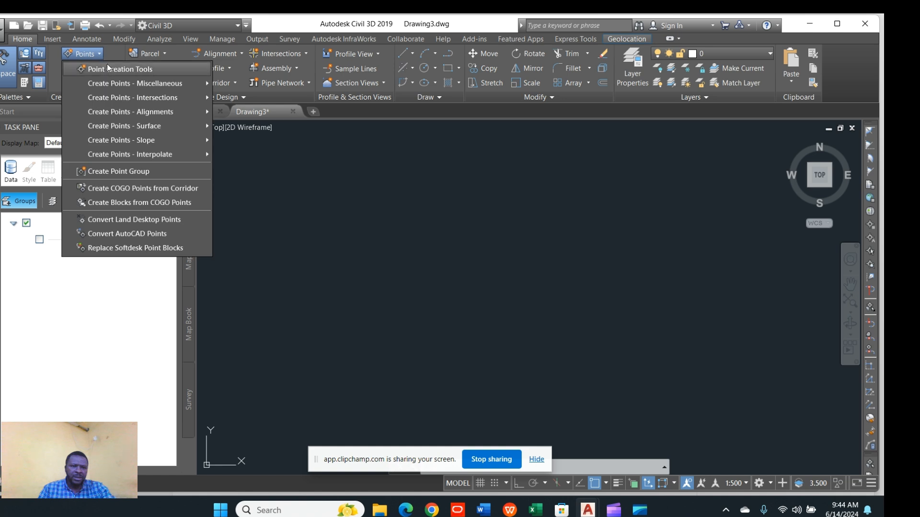
click(148, 73)
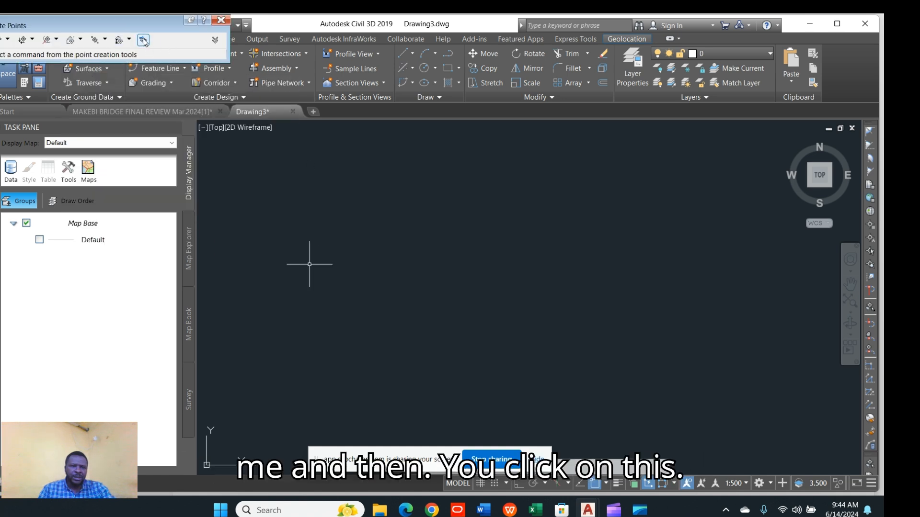
click(143, 41)
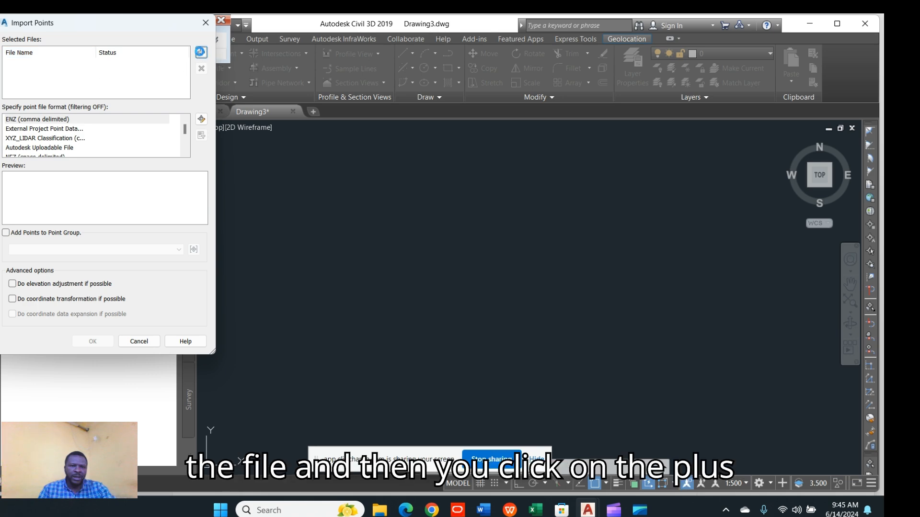
Add the CSV file TIKONKO TOWN 25022022 from the Desktop as the source file for the point import
click(201, 53)
scroll(156, 211, down, 10)
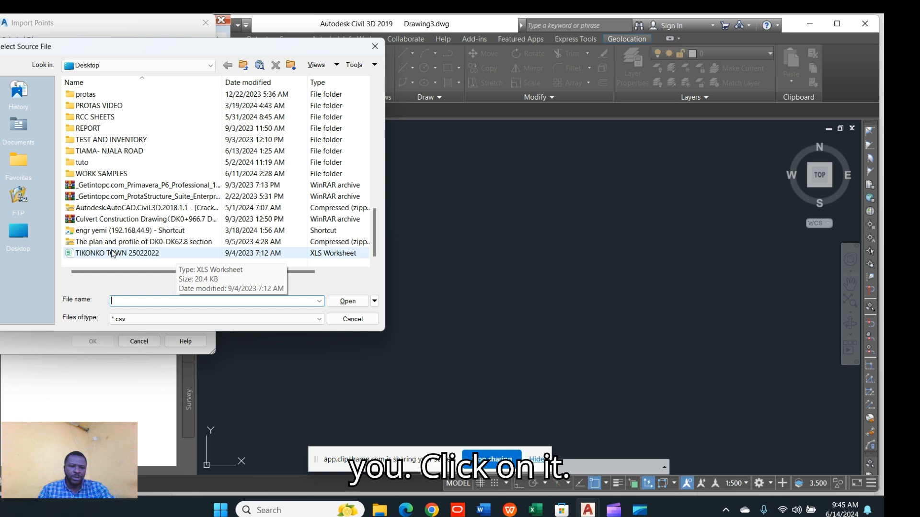
click(136, 253)
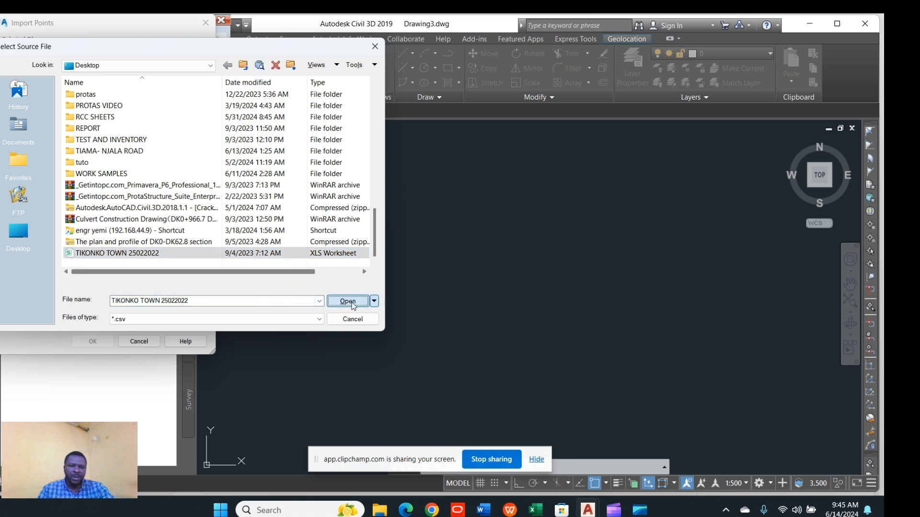
click(347, 302)
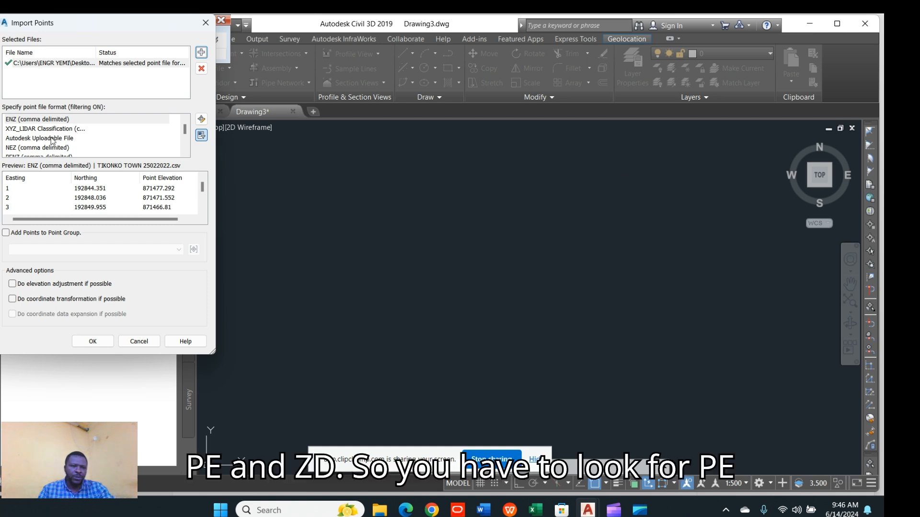
Choose the PENZD (comma delimited) point file format, check the column preview and import the points
scroll(21, 137, down, 1)
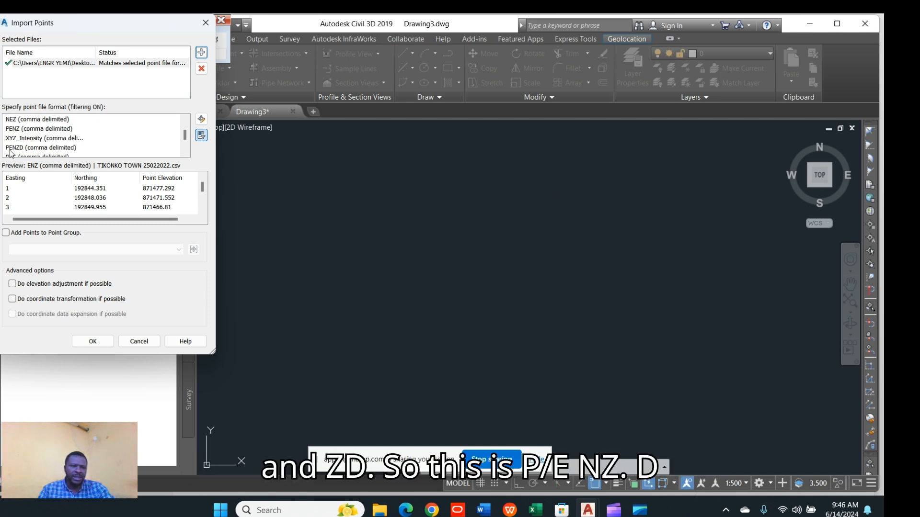
click(21, 148)
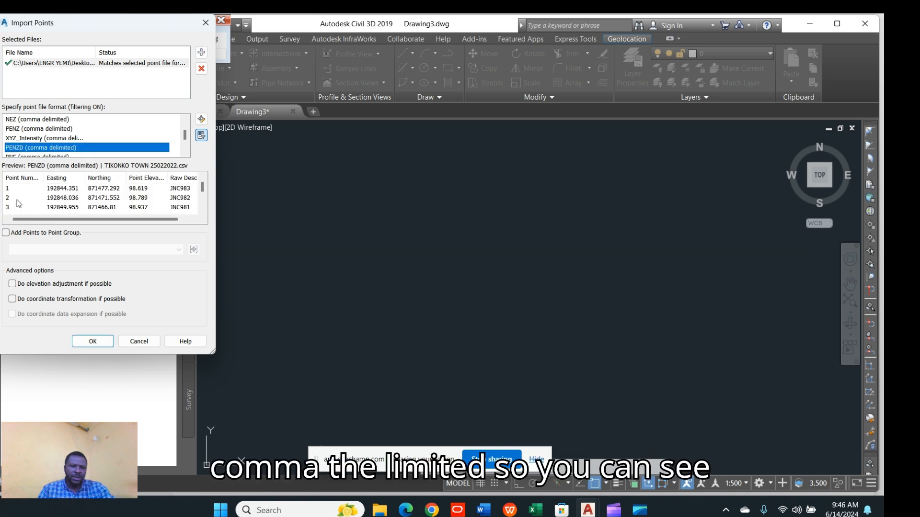
drag(53, 218, 71, 221)
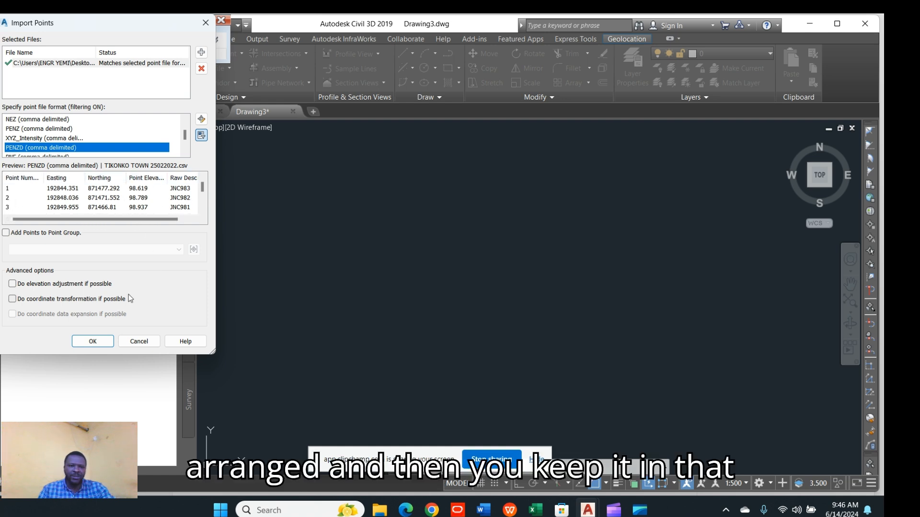
click(92, 342)
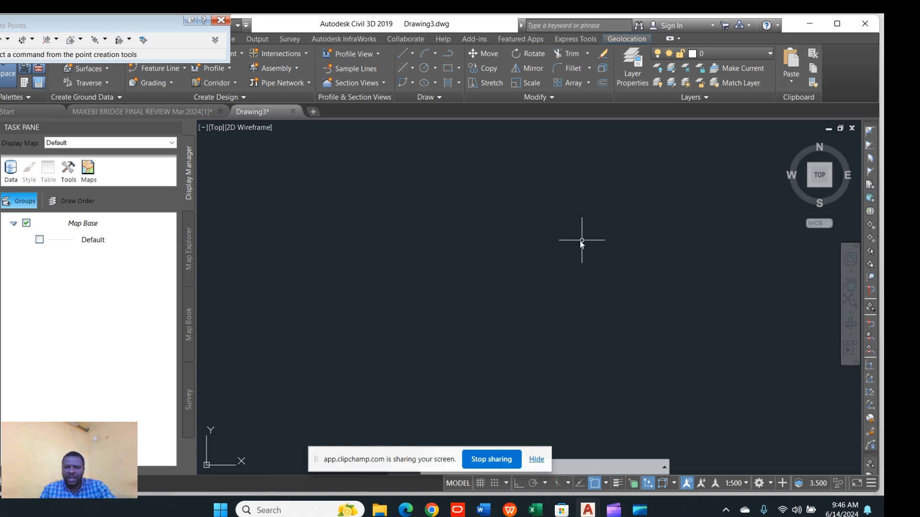
Zoom to the drawing extents and examine the imported survey points and their labels up close
click(847, 304)
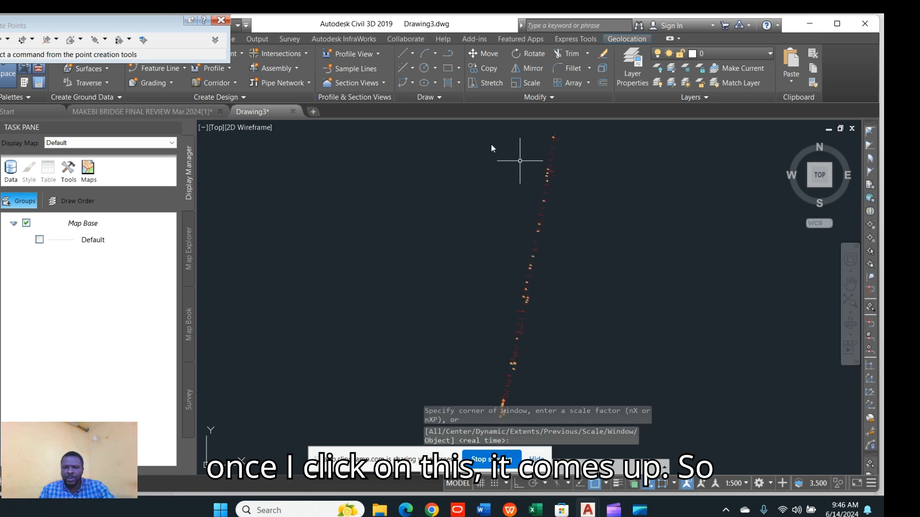
scroll(546, 244, up, 3)
scroll(484, 243, up, 5)
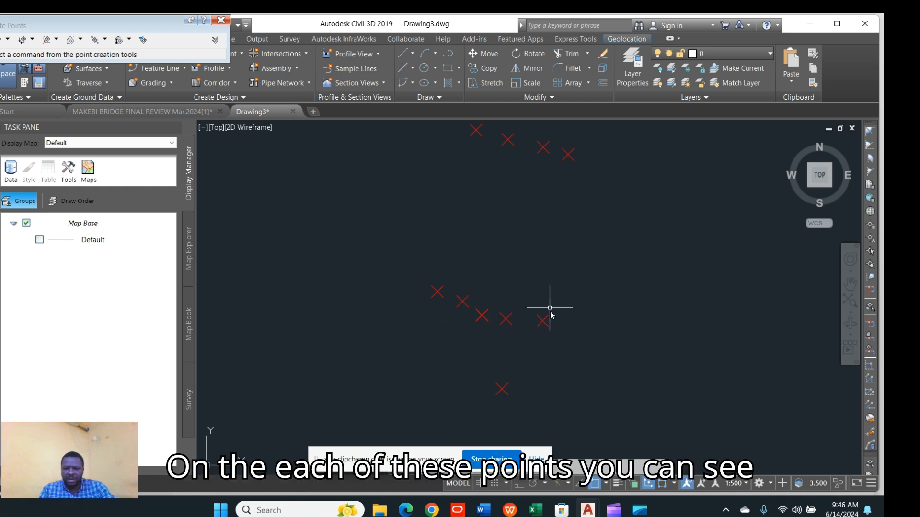
scroll(537, 322, up, 4)
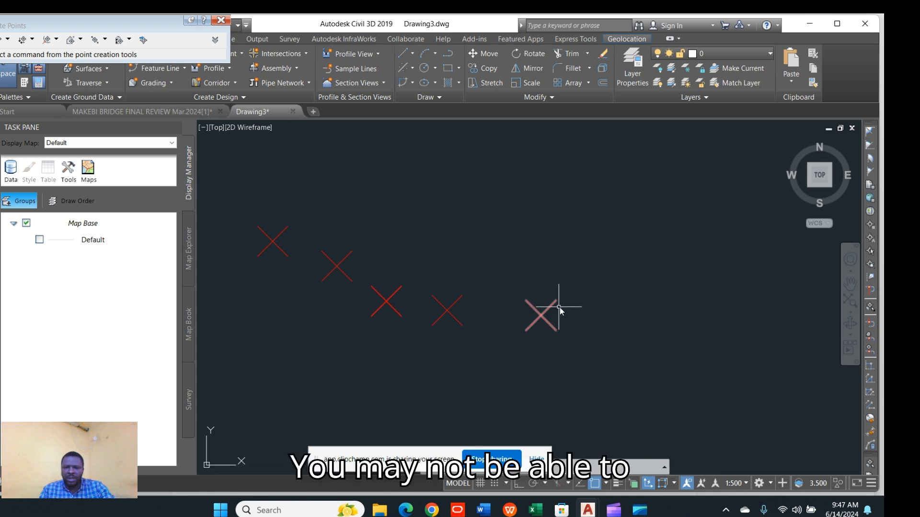
scroll(484, 254, down, 4)
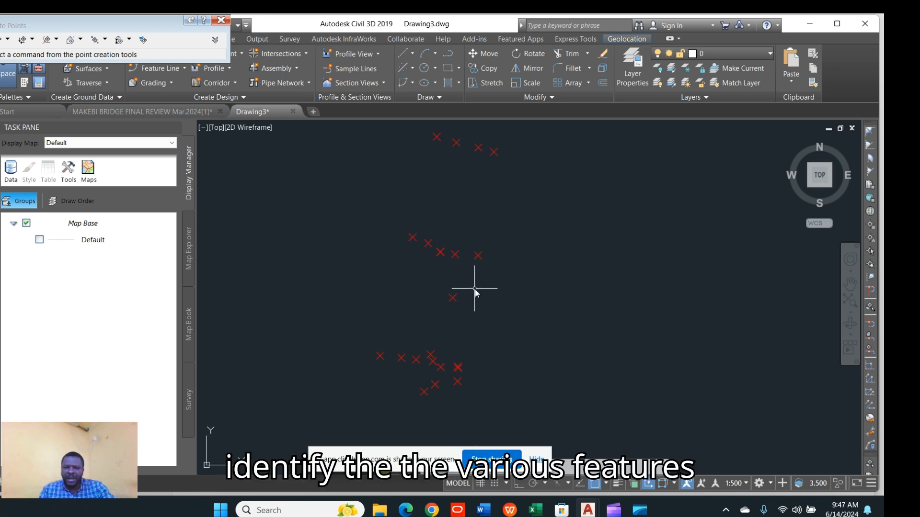
scroll(475, 292, down, 3)
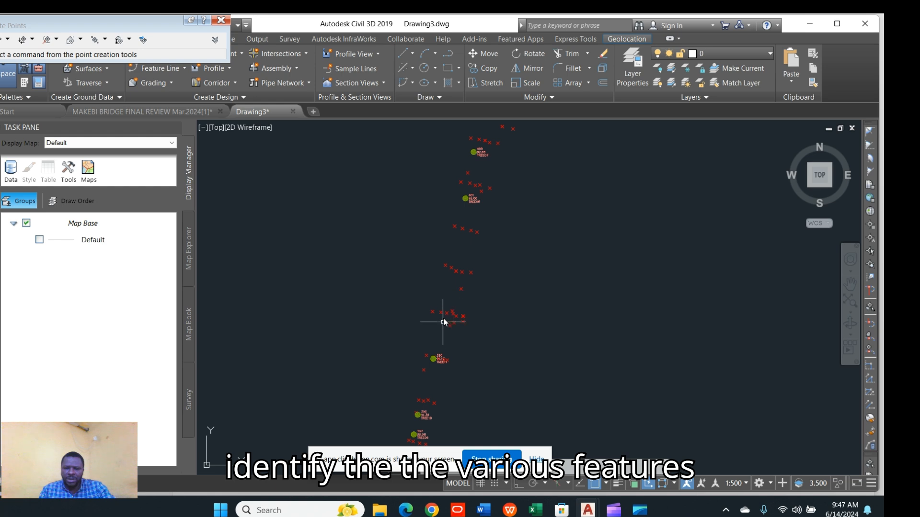
scroll(483, 201, up, 3)
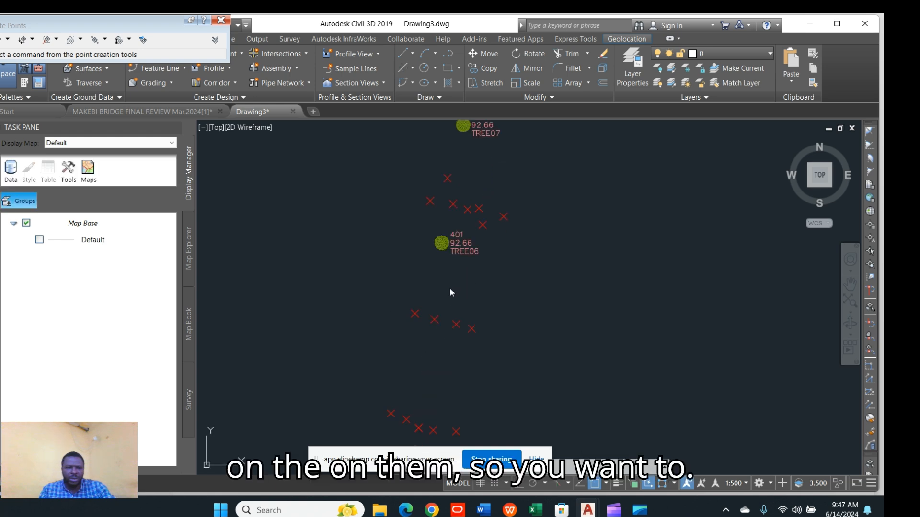
scroll(483, 324, up, 2)
click(479, 322)
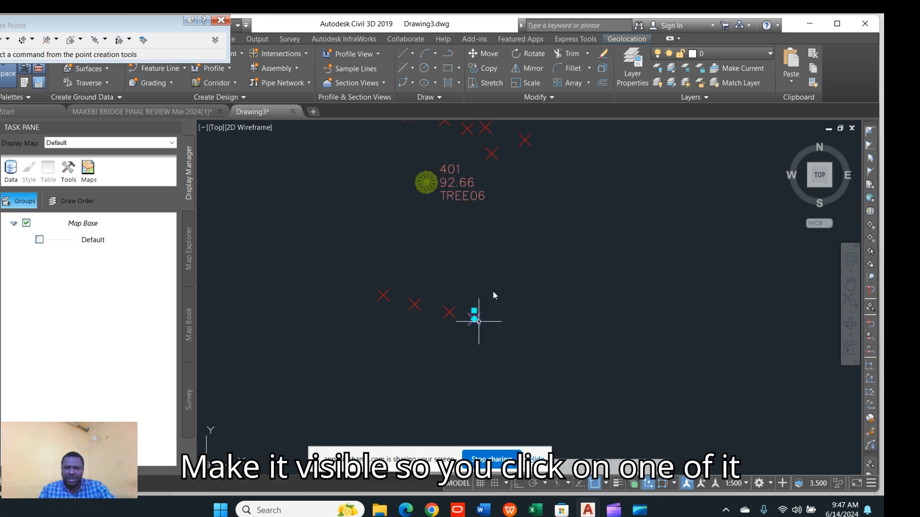
right_click(499, 260)
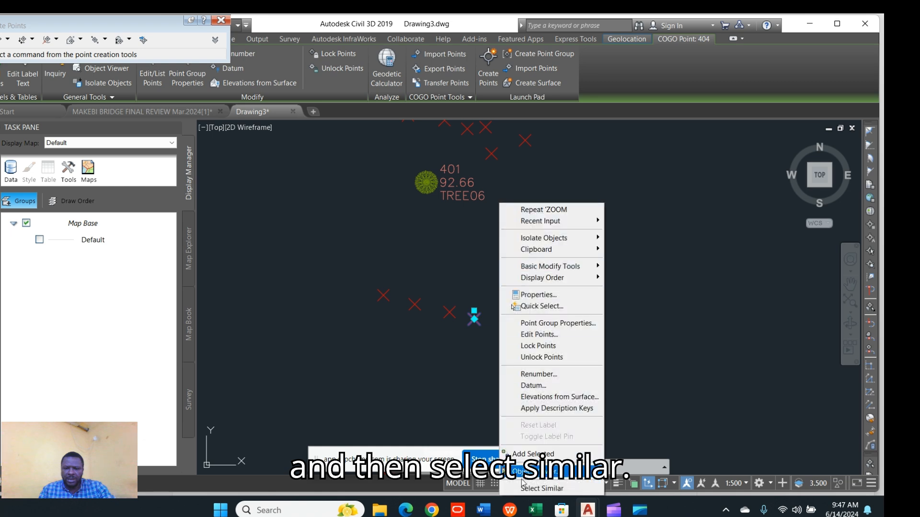
click(527, 488)
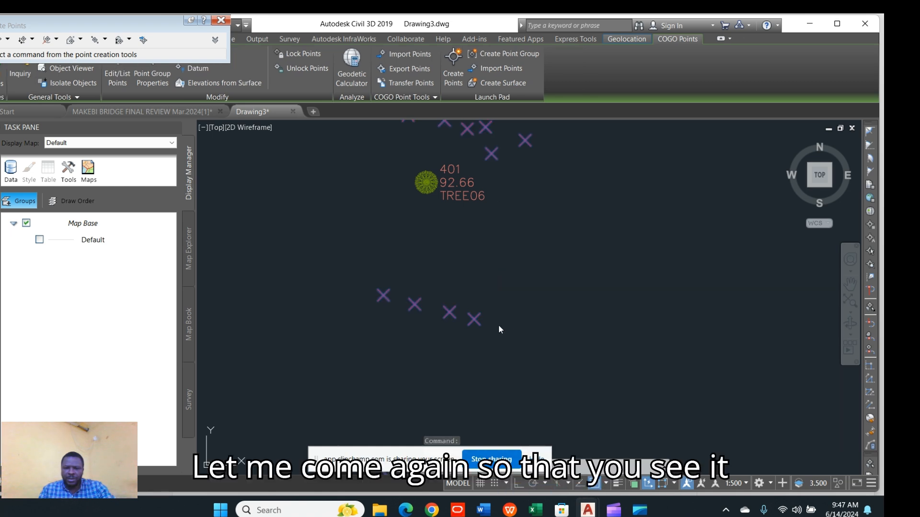
key(Escape)
Select one unlabelled cross-marked survey point near TREE06 and extend the selection to all similar points
click(474, 320)
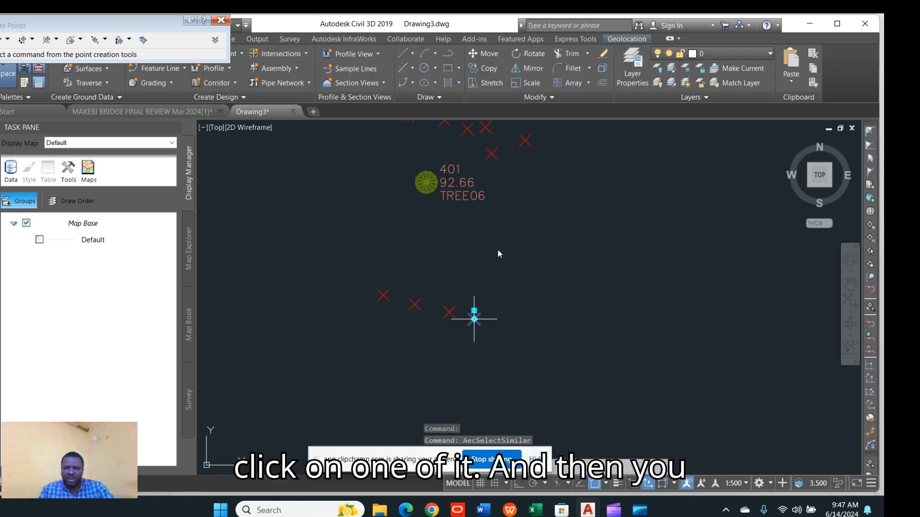
right_click(507, 261)
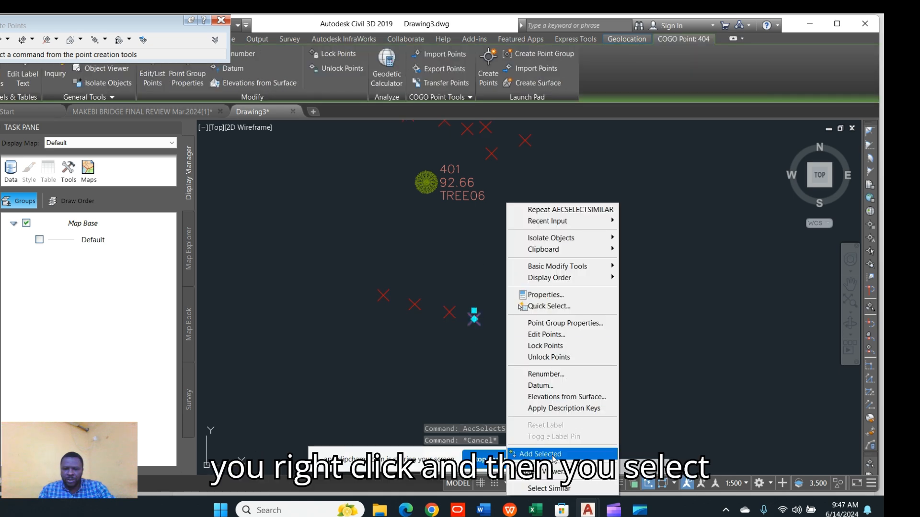
click(554, 489)
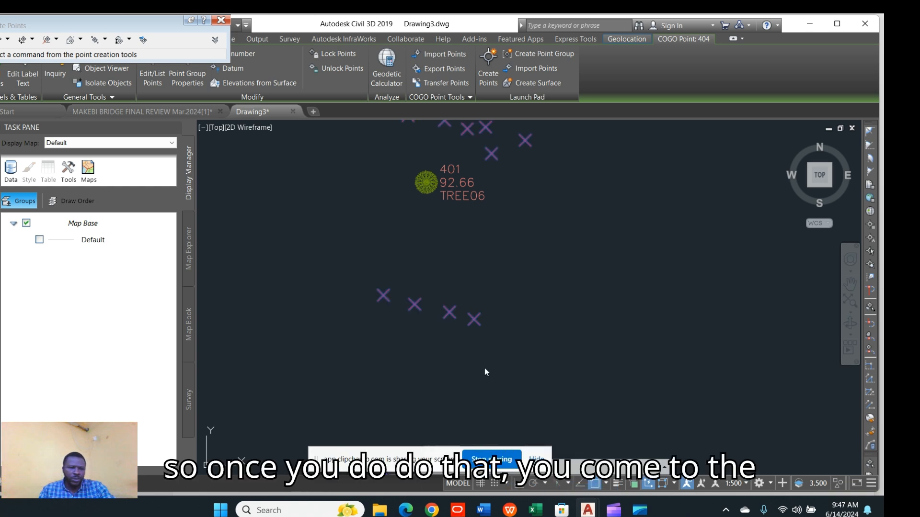
Set the point label style of the selected COGO points to Point#-Elevation-Description
mouse_move(1, 269)
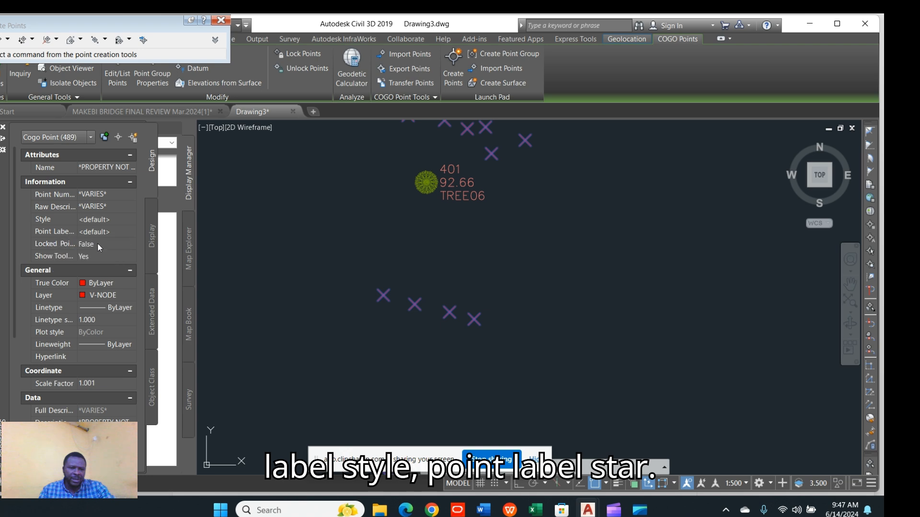
drag(78, 194, 108, 193)
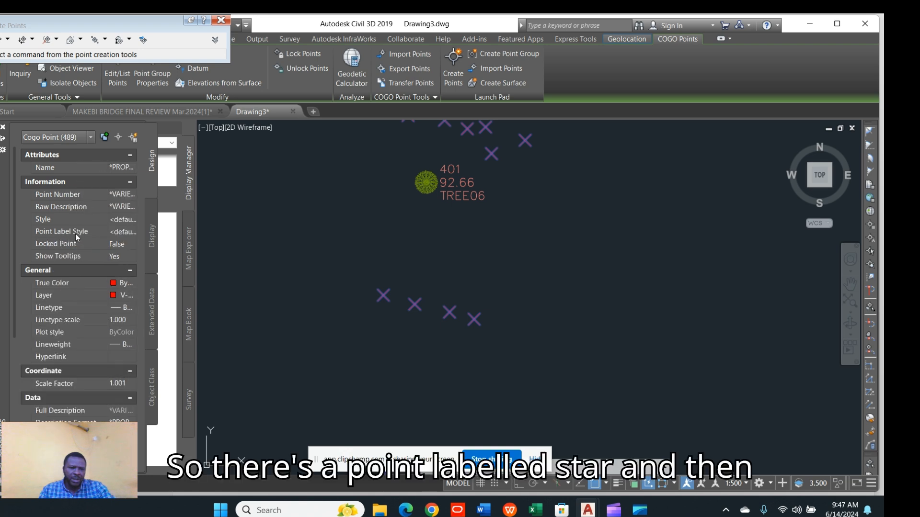
drag(108, 194, 86, 195)
click(122, 232)
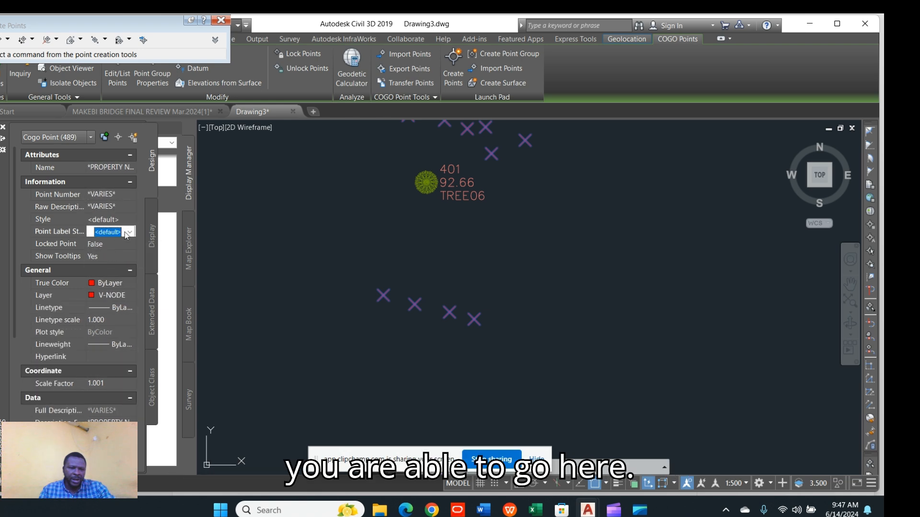
click(122, 233)
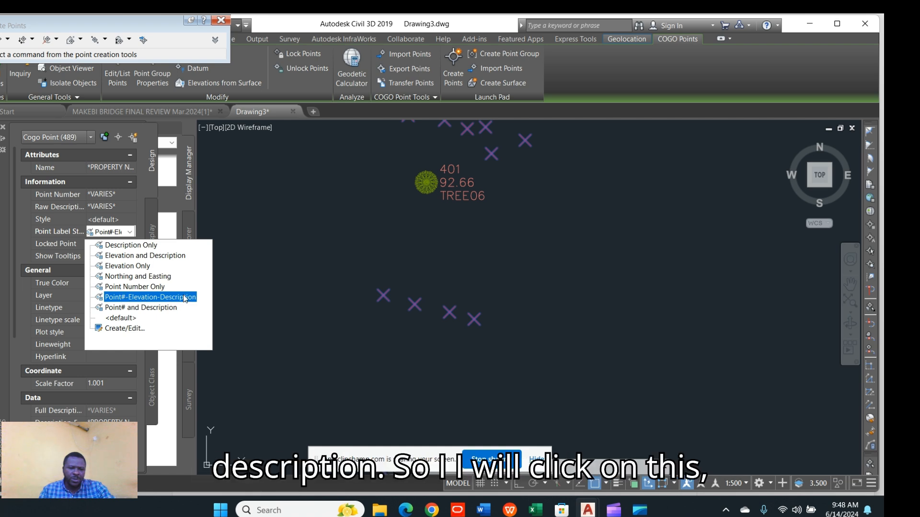
click(158, 298)
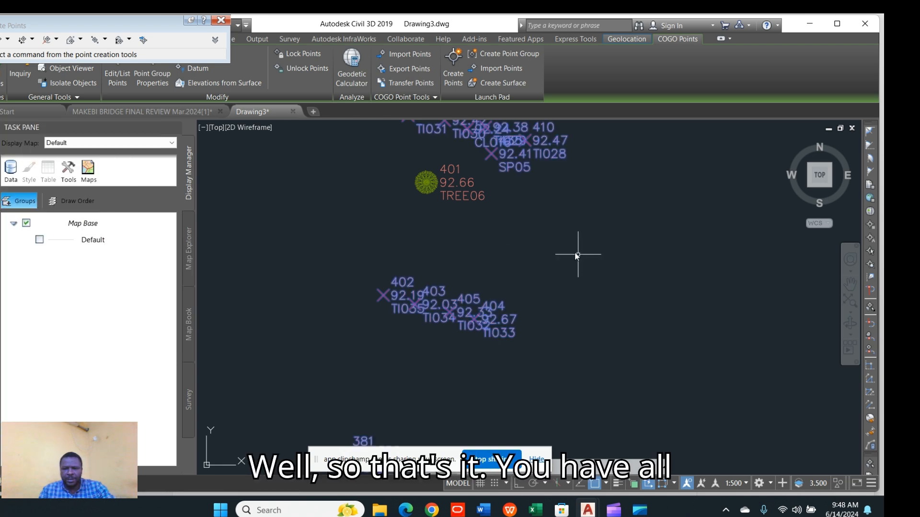
Check the crowding of the new point labels, set the annotation scale to 1:150 and clear the point selection
scroll(575, 253, up, 2)
scroll(476, 280, down, 4)
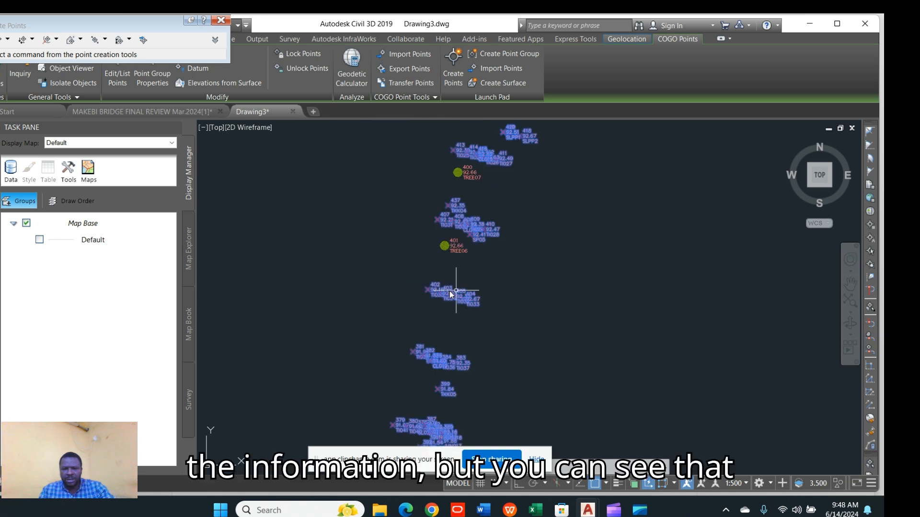
scroll(445, 309, up, 4)
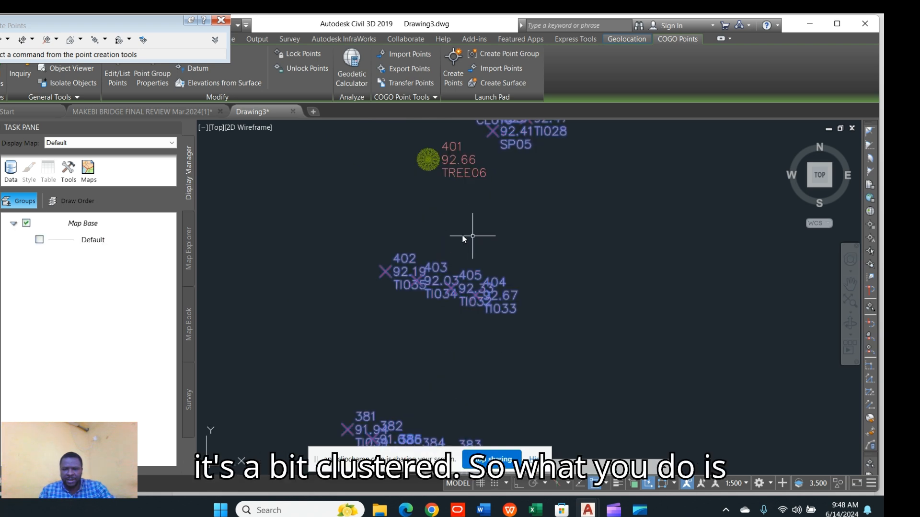
scroll(468, 235, down, 4)
scroll(442, 309, up, 2)
scroll(481, 308, down, 4)
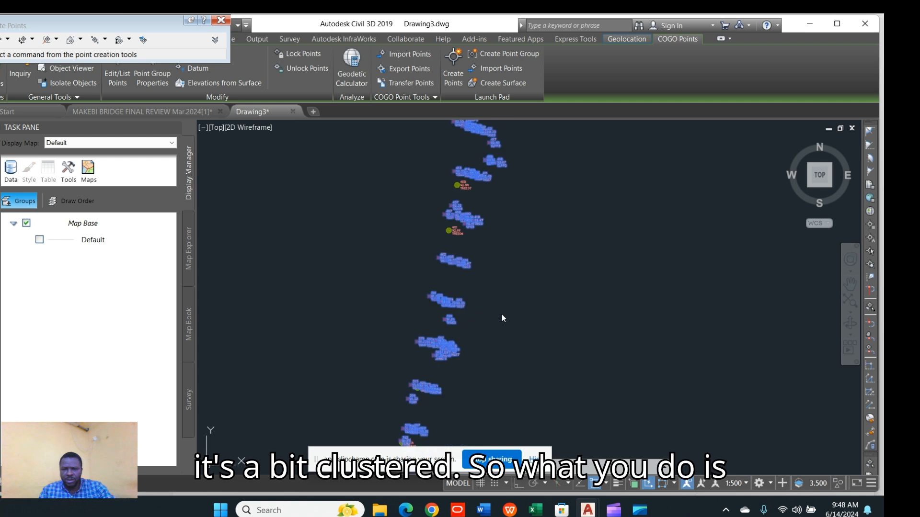
click(745, 484)
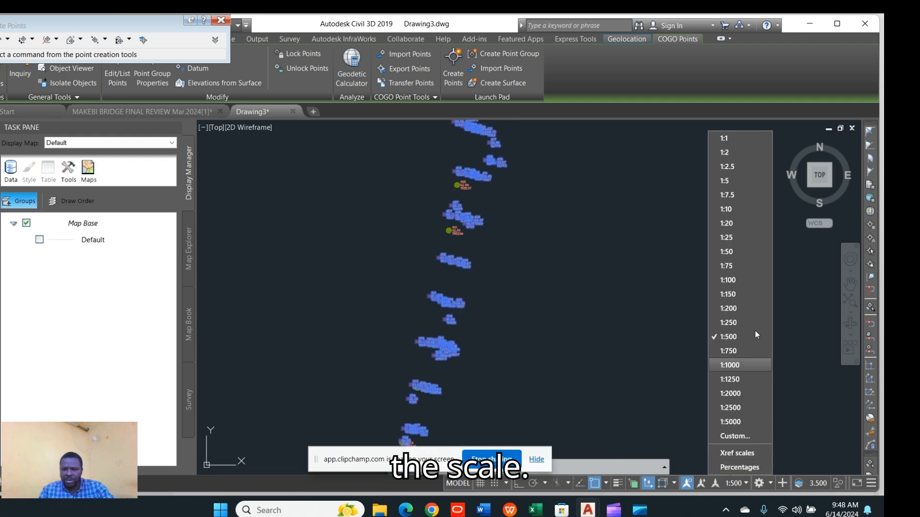
click(746, 293)
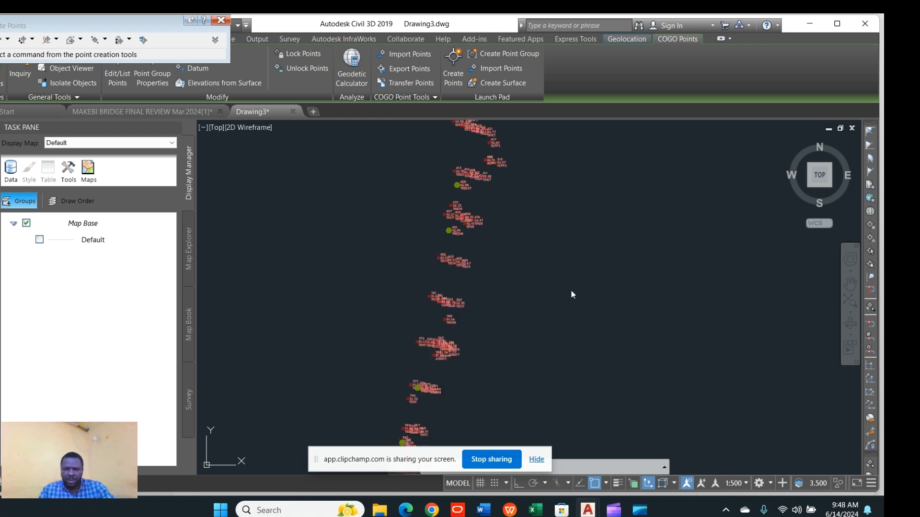
key(Escape)
Examine the rescaled point labels along the survey route, including the group of junction points 438 to 446
scroll(460, 244, up, 5)
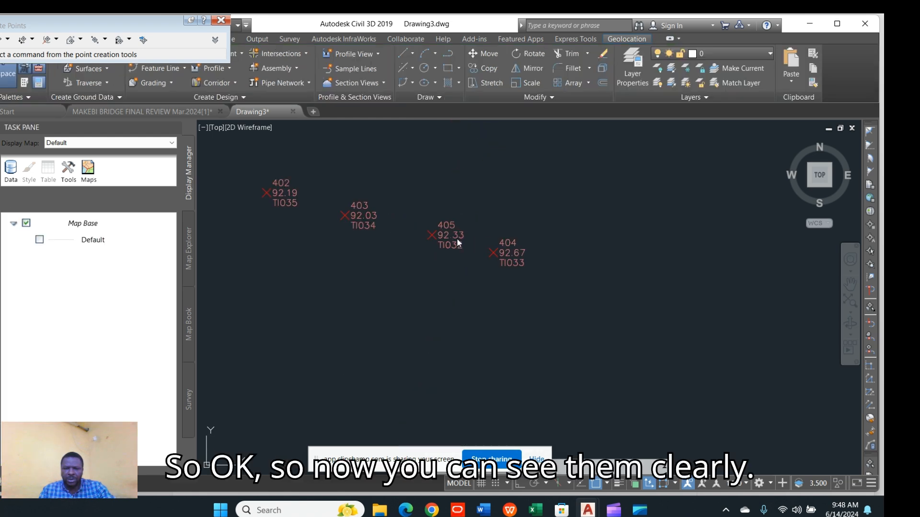
scroll(403, 212, up, 2)
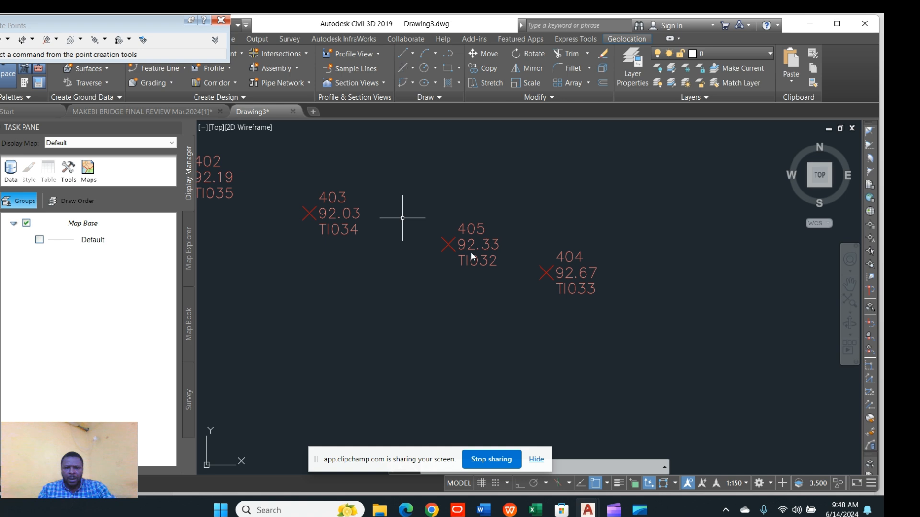
scroll(527, 297, down, 4)
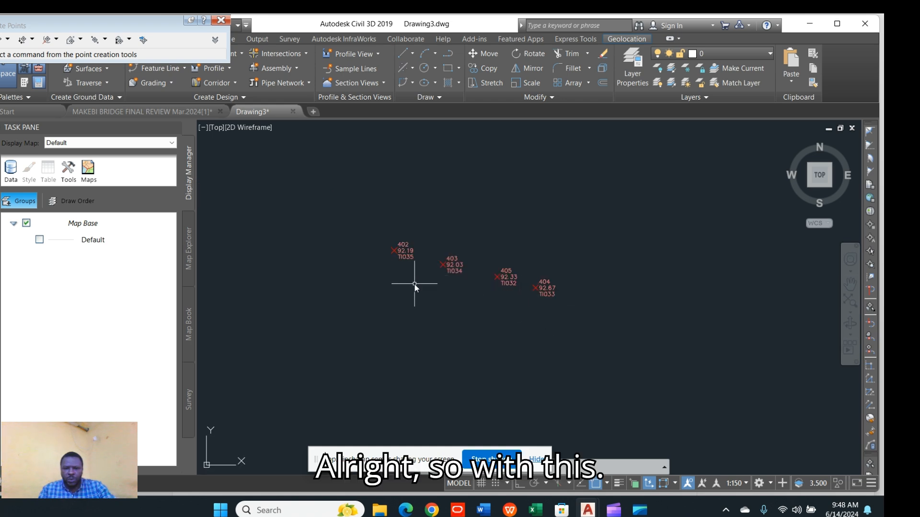
scroll(521, 312, down, 5)
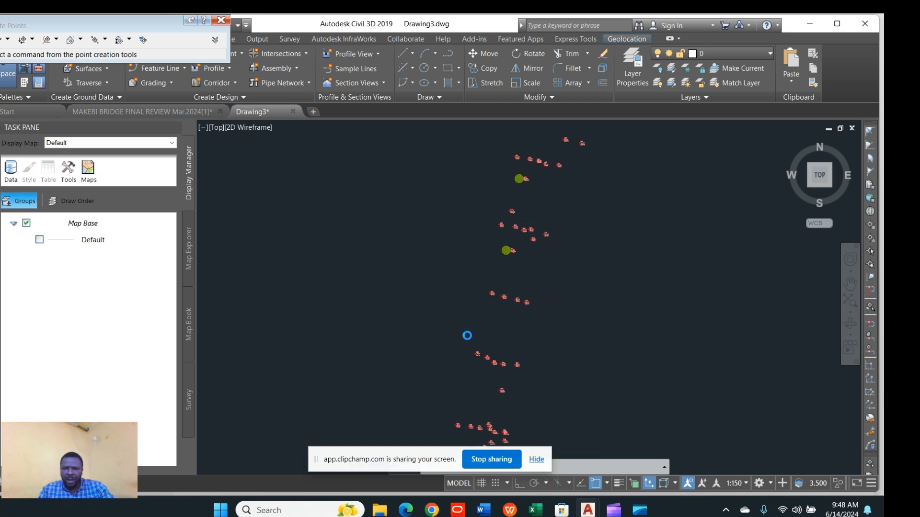
scroll(527, 187, up, 3)
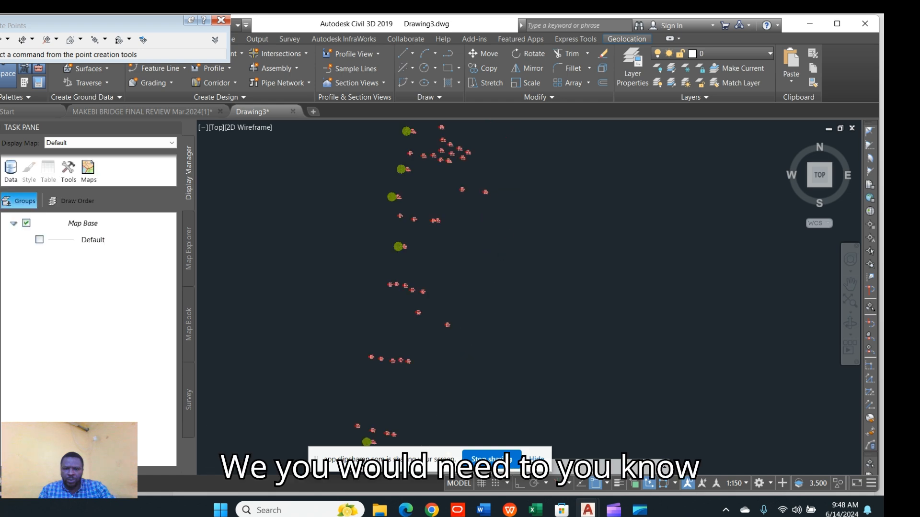
scroll(507, 256, up, 4)
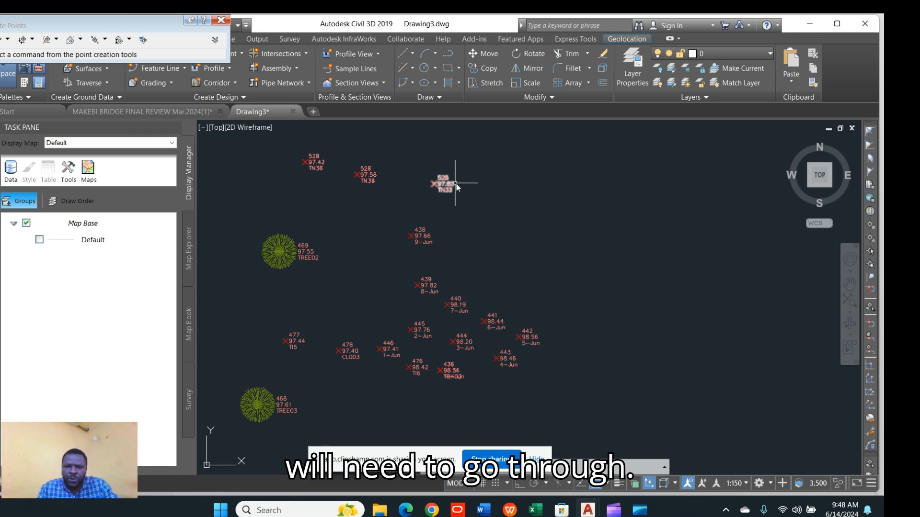
scroll(450, 192, up, 4)
scroll(464, 252, down, 3)
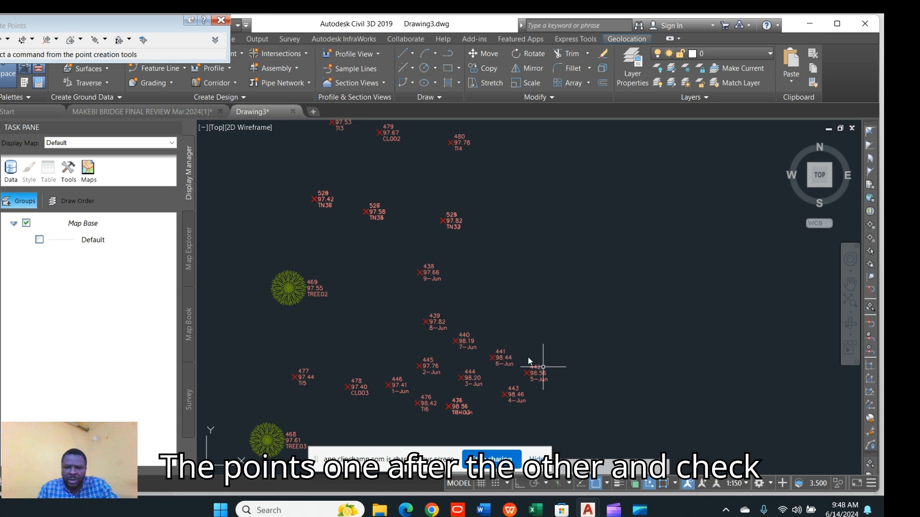
scroll(454, 365, down, 5)
scroll(499, 153, up, 4)
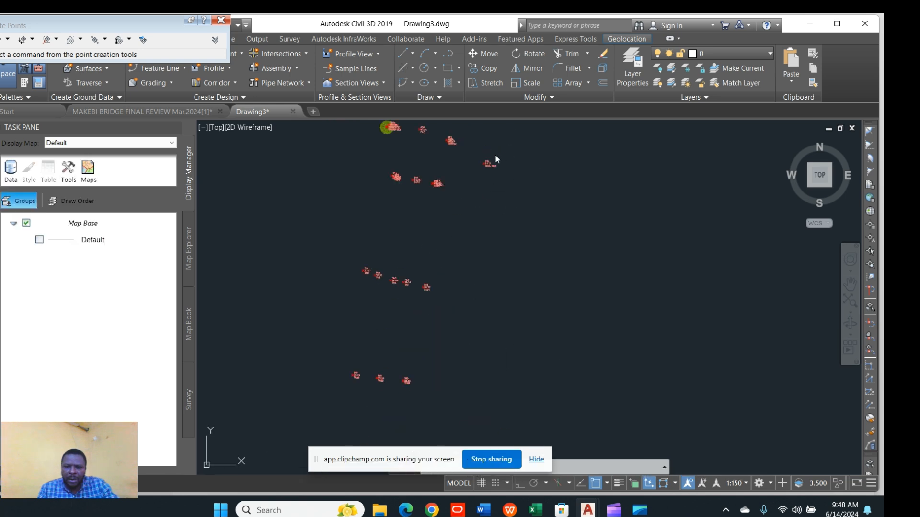
scroll(455, 207, down, 4)
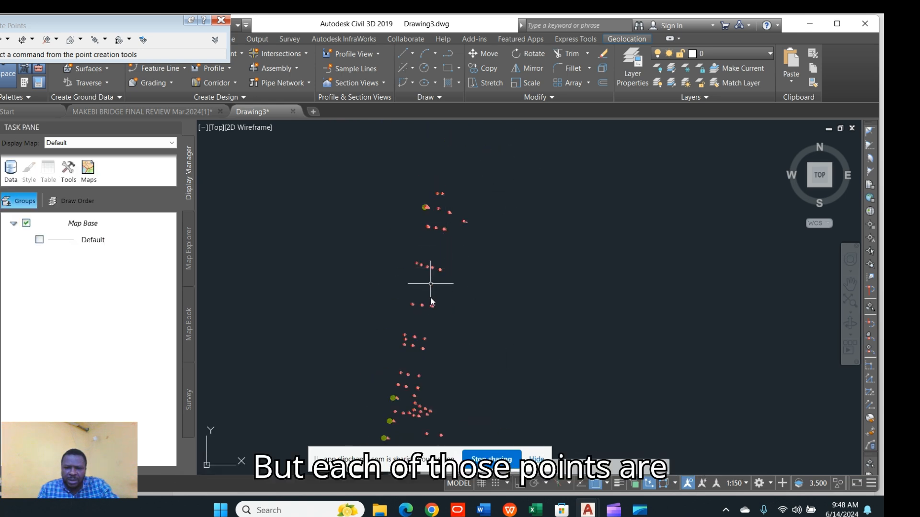
scroll(409, 379, up, 2)
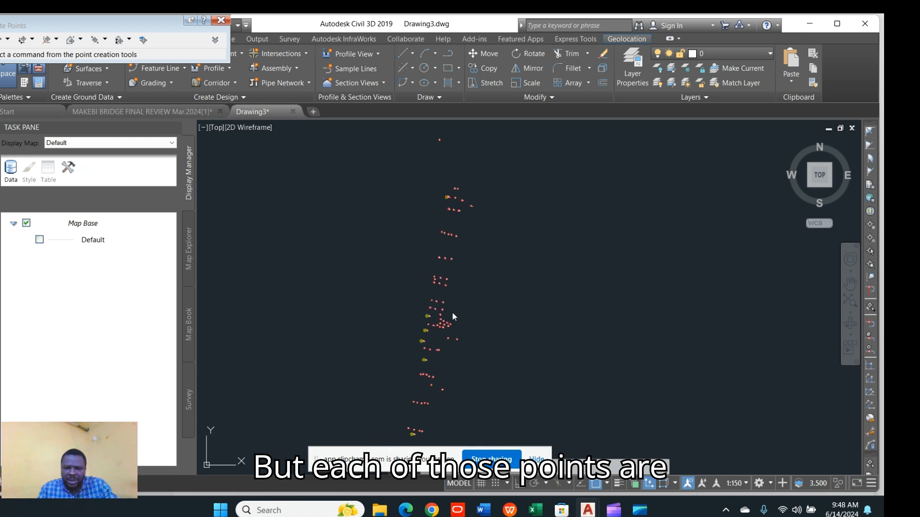
scroll(445, 320, up, 4)
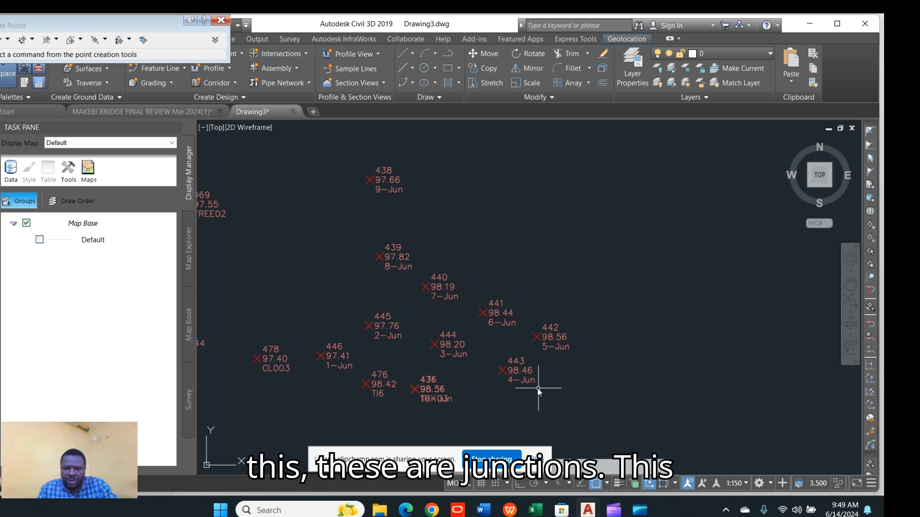
Draw a polyline linking junction points 442, 441, 440, 439 and 438, snapping to each point's node
scroll(431, 264, down, 2)
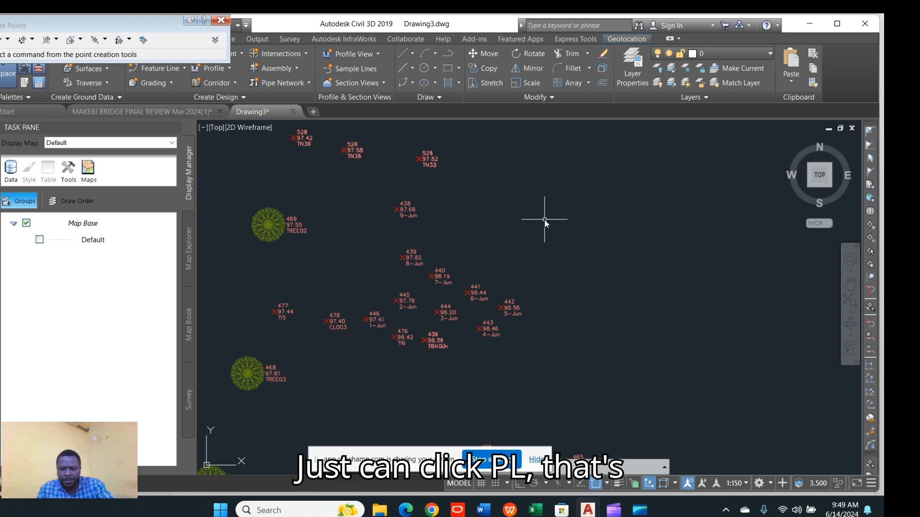
text(pl)
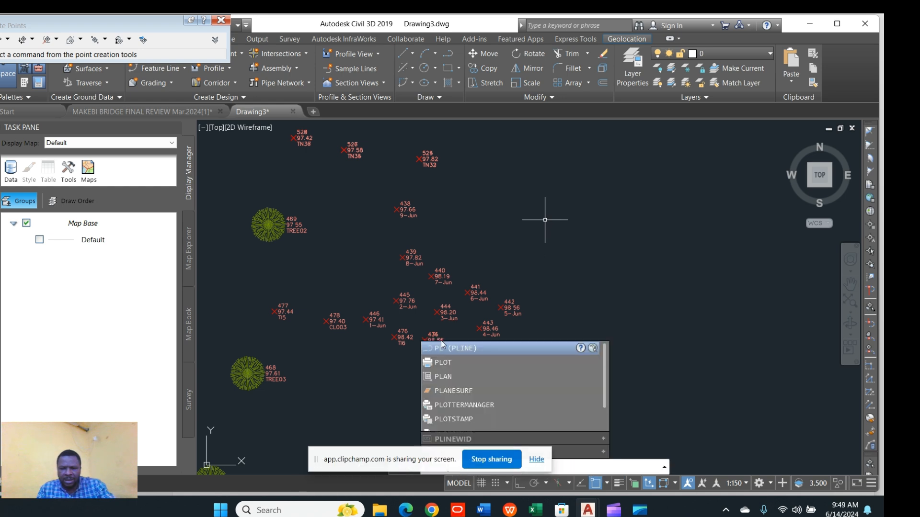
click(477, 346)
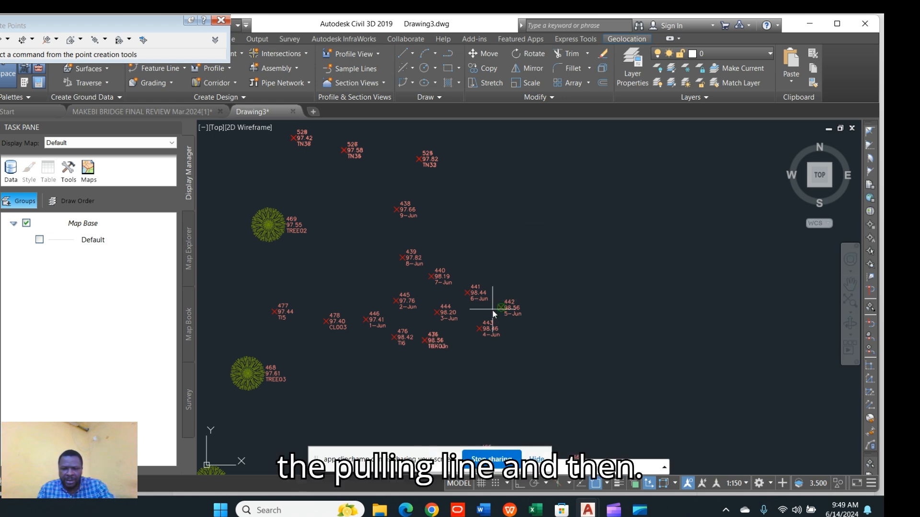
scroll(499, 311, up, 3)
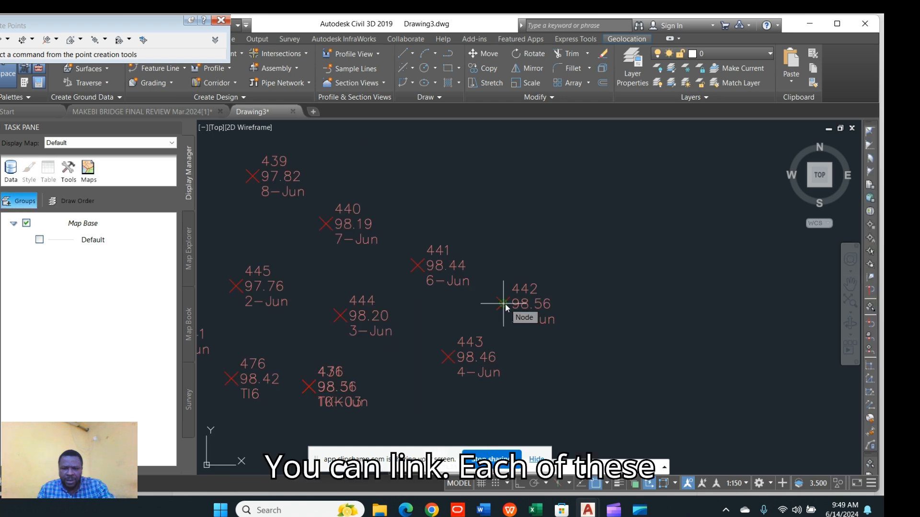
click(503, 303)
click(418, 265)
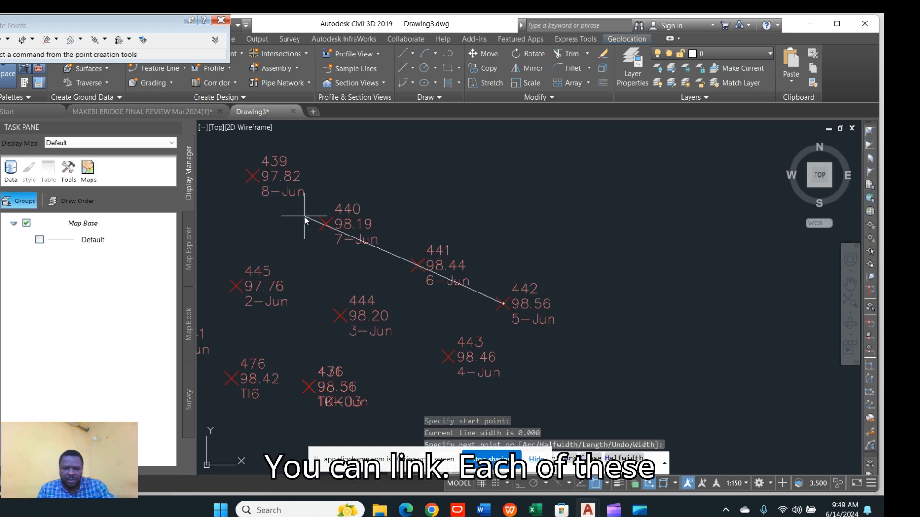
click(324, 224)
scroll(331, 263, down, 4)
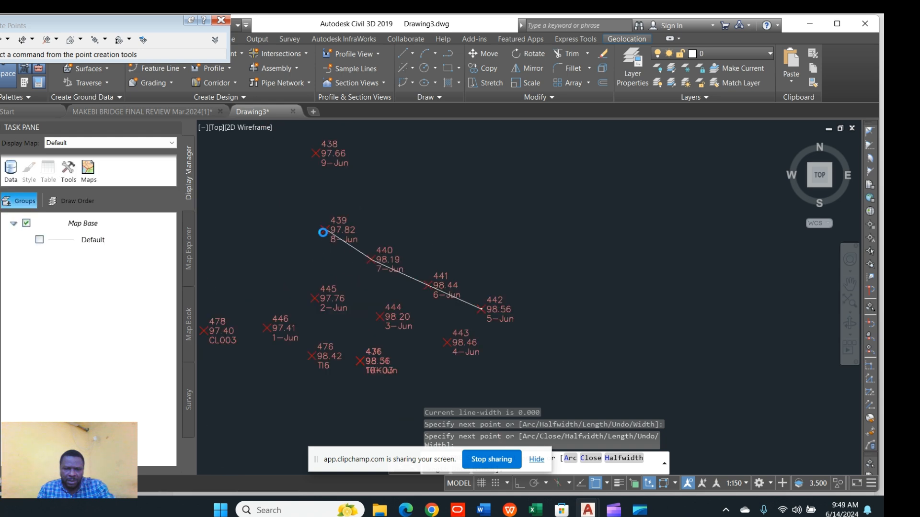
scroll(323, 232, up, 8)
click(324, 217)
scroll(433, 349, down, 6)
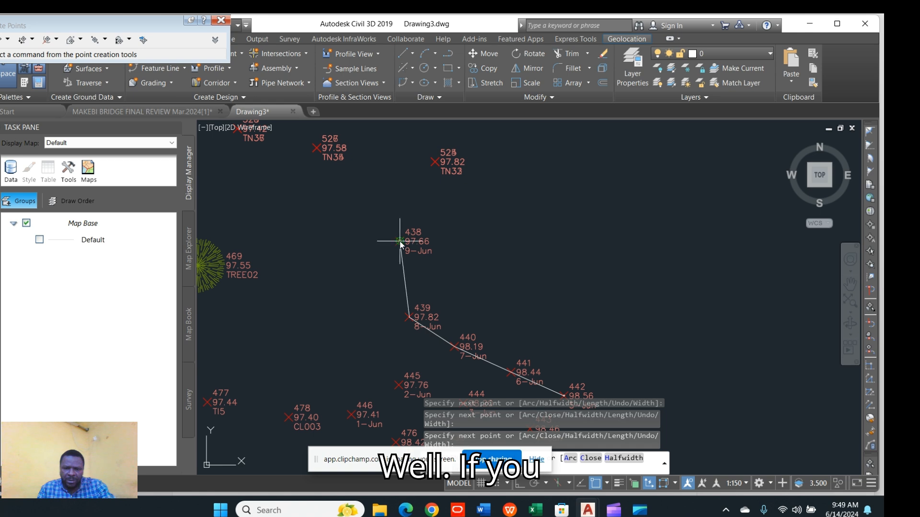
click(400, 242)
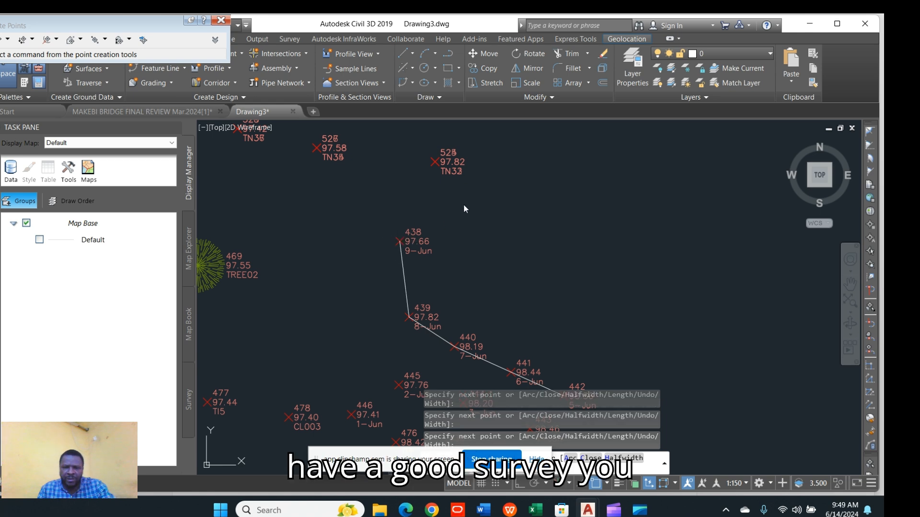
key(Return)
Draw a second polyline linking junction points 443, 444, 445 and 446, snapping to each point's node
scroll(464, 209, down, 4)
right_click(512, 215)
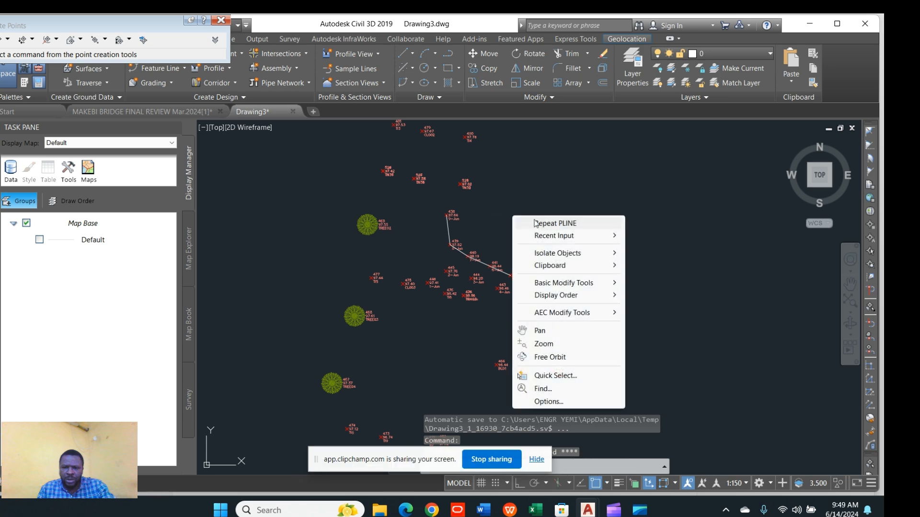
click(549, 222)
scroll(497, 293, up, 2)
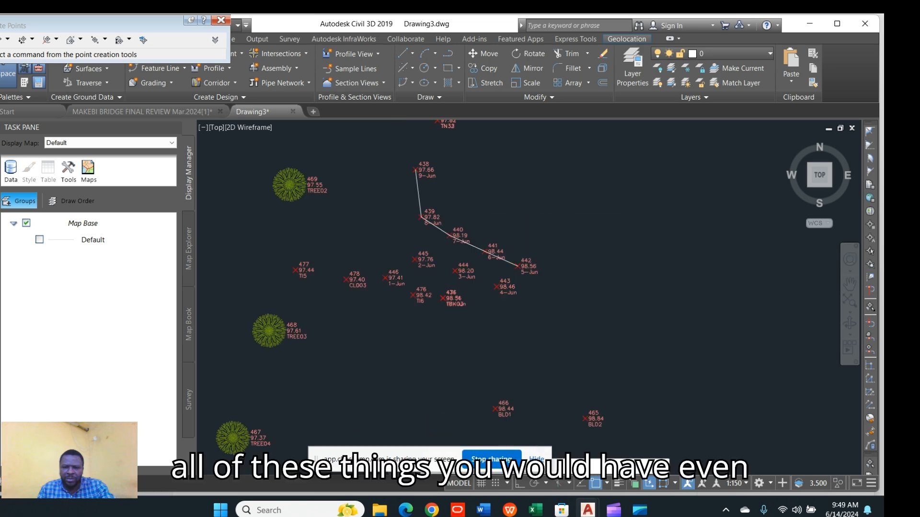
scroll(497, 290, up, 4)
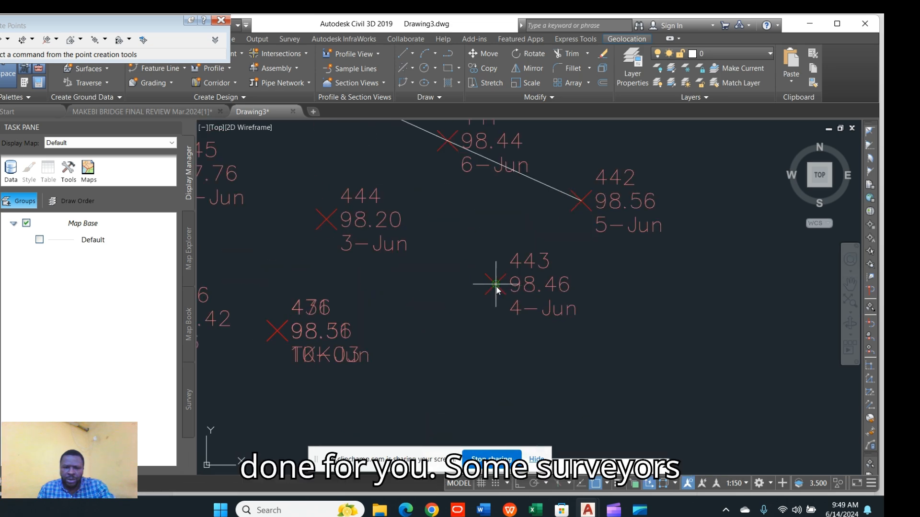
click(498, 284)
scroll(422, 265, down, 2)
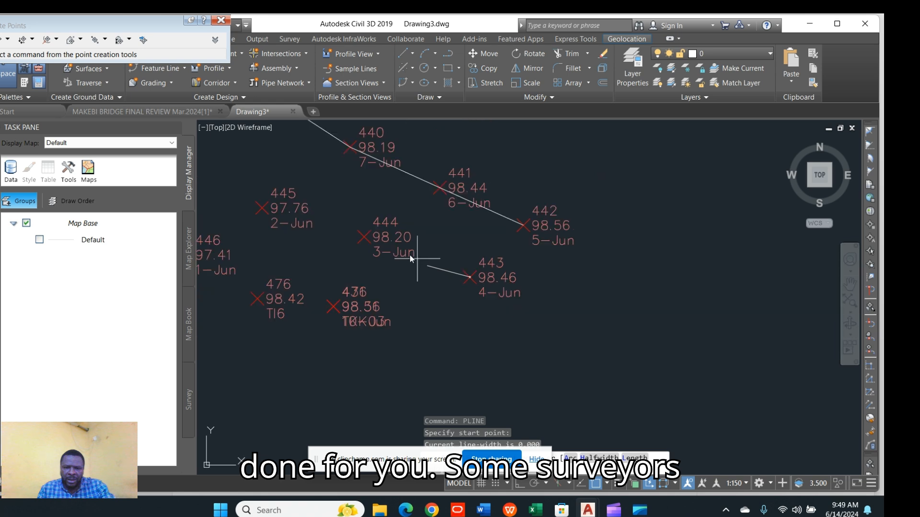
click(367, 235)
scroll(425, 201, down, 2)
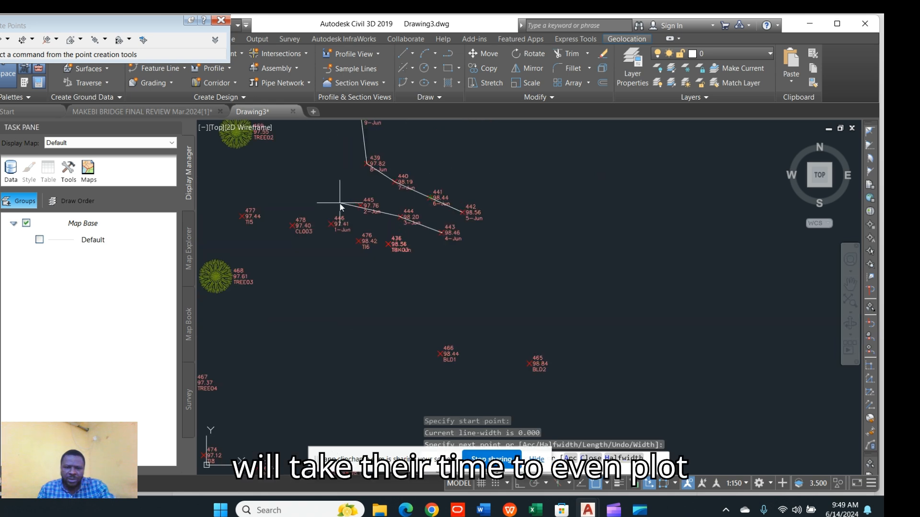
scroll(349, 205, up, 4)
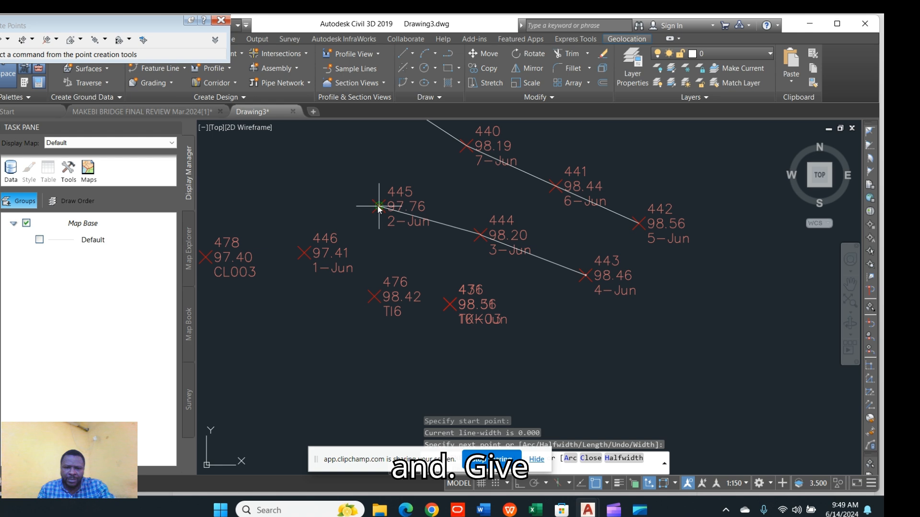
click(371, 206)
scroll(363, 248, down, 2)
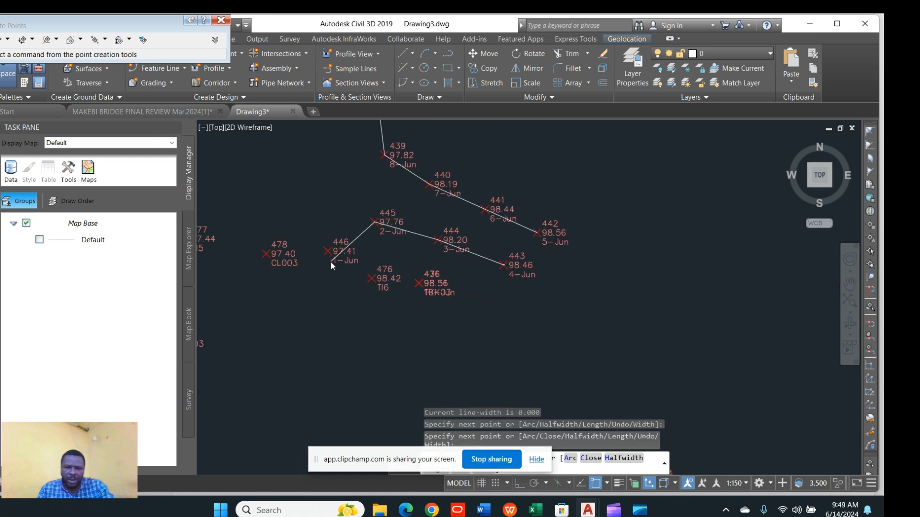
scroll(331, 263, up, 4)
click(324, 234)
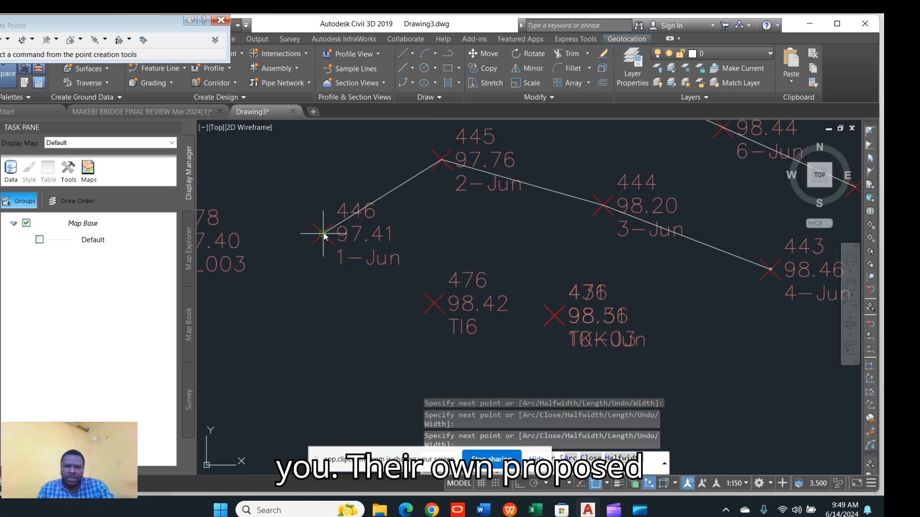
scroll(454, 208, down, 2)
Examine the surveyed features along the route, including the building and tree points and the cross-sections around point 435
scroll(475, 255, down, 3)
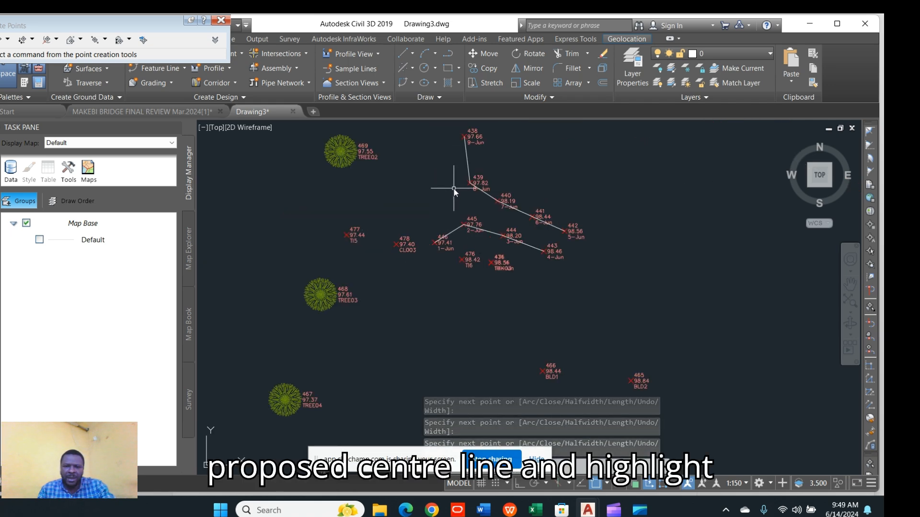
scroll(489, 328, up, 2)
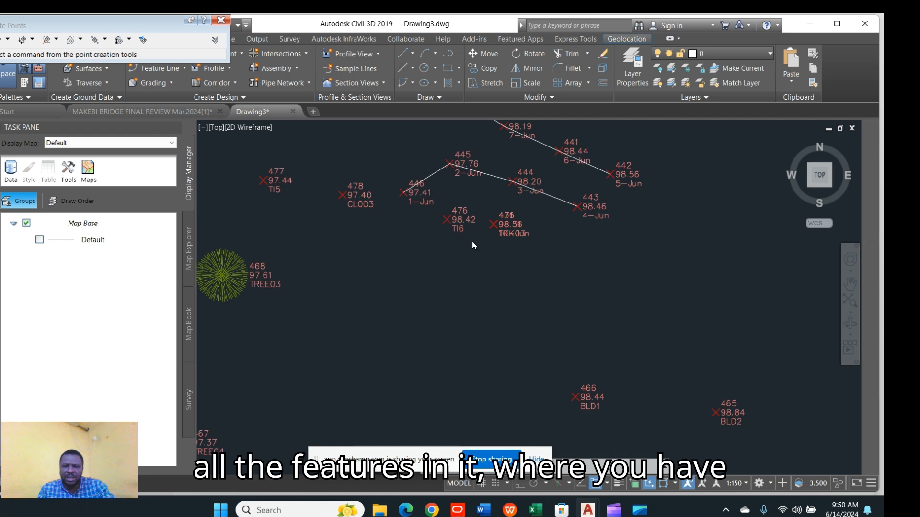
scroll(501, 234, down, 5)
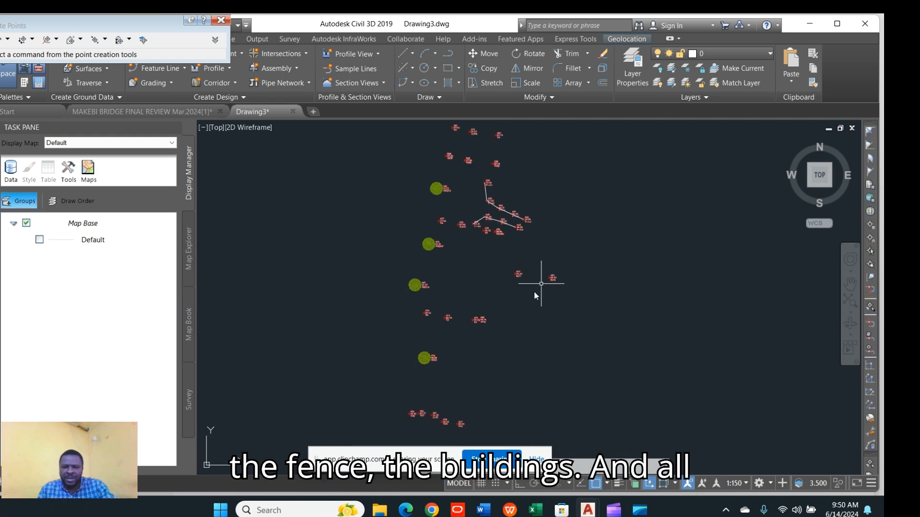
scroll(491, 326, up, 3)
scroll(480, 311, down, 5)
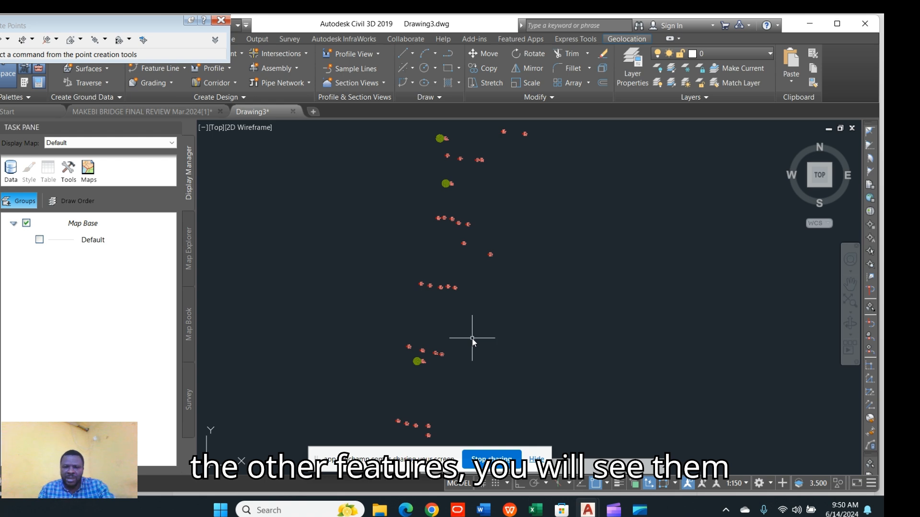
scroll(462, 235, down, 2)
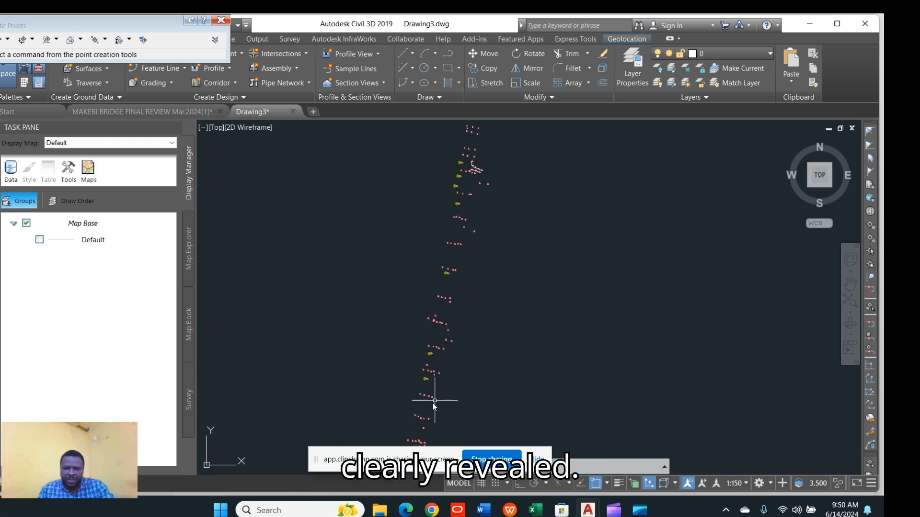
scroll(441, 311, up, 8)
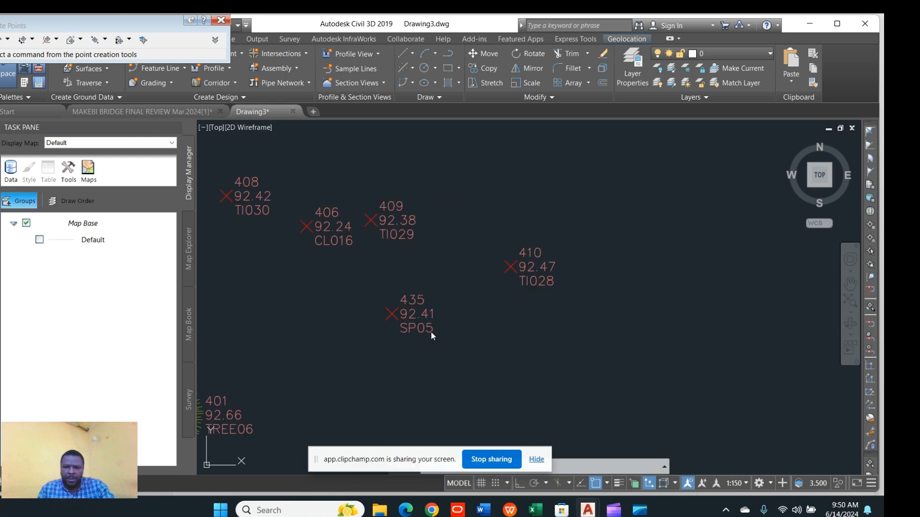
scroll(479, 249, down, 6)
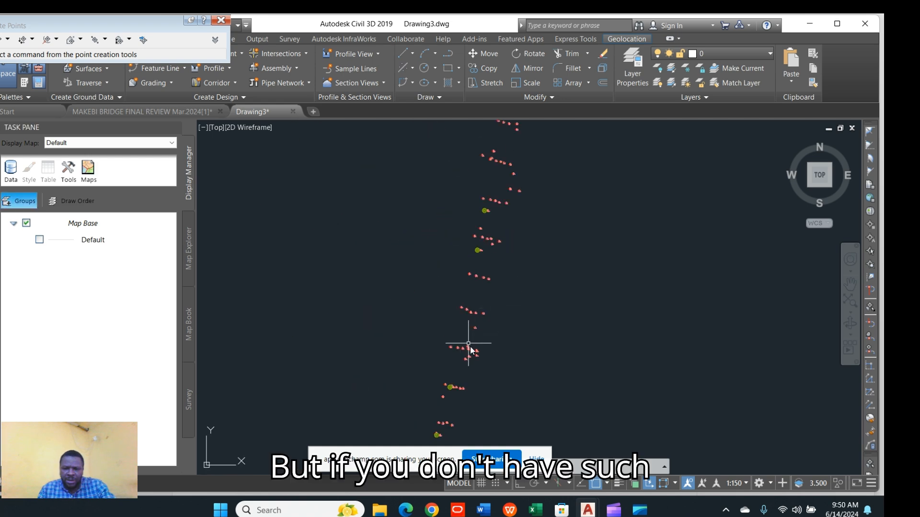
Draw a polyline from junction point 389 through points 388 and 376 to point 387, snapping to each node
scroll(468, 342, up, 5)
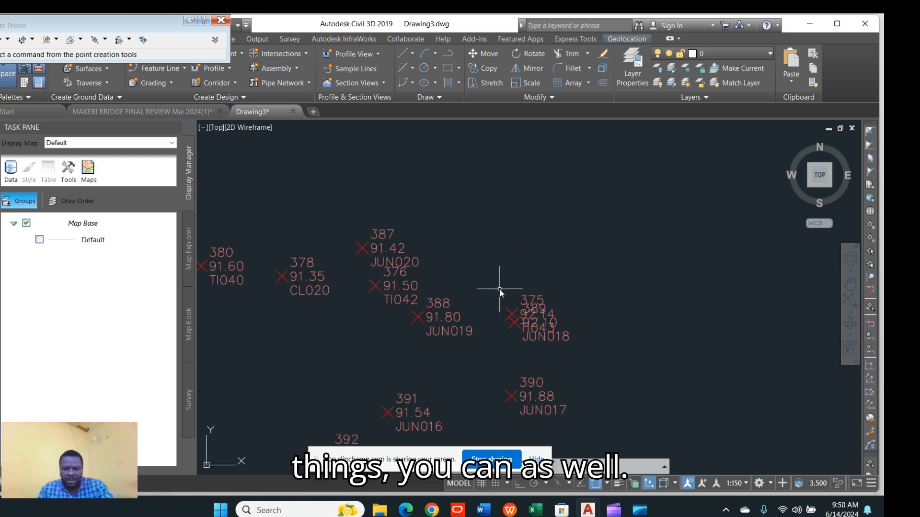
text(pl)
key(Return)
scroll(507, 334, up, 2)
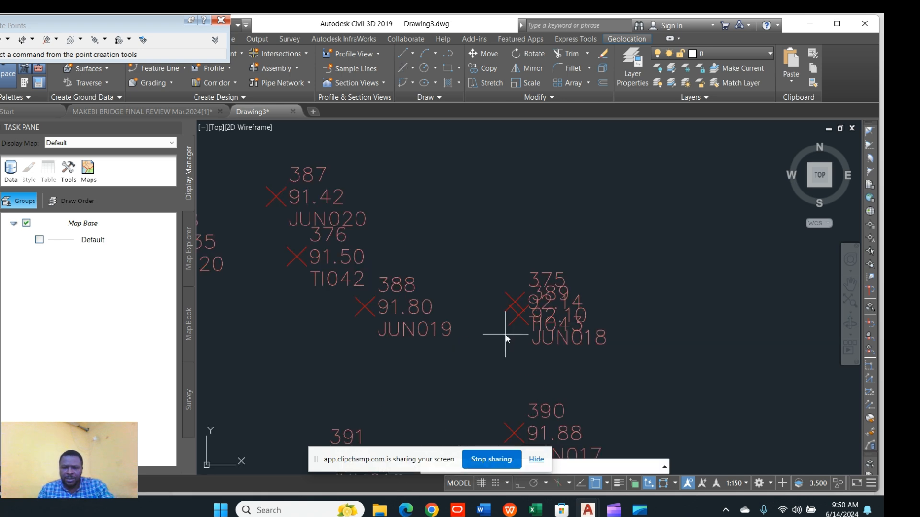
click(519, 315)
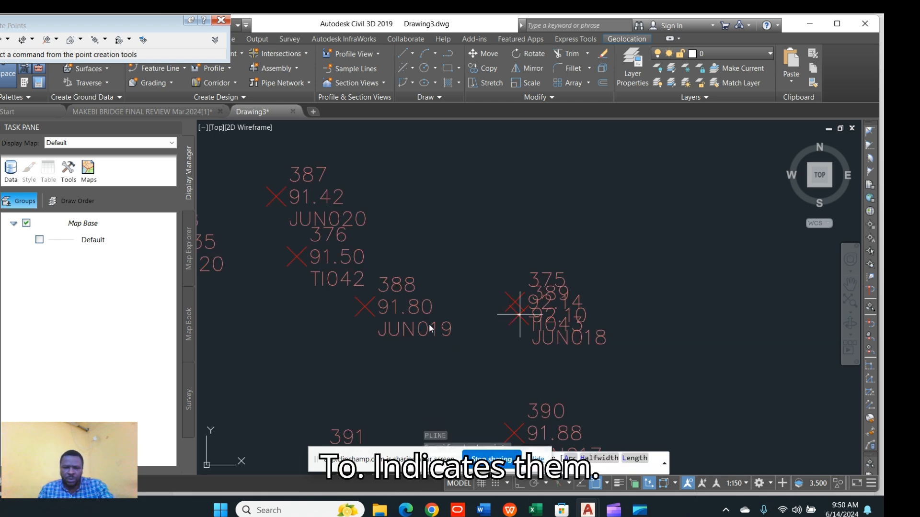
click(365, 307)
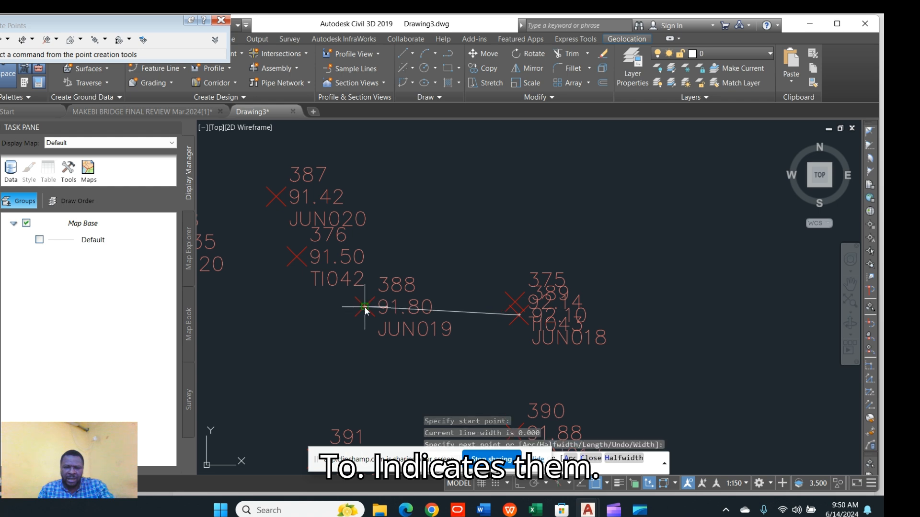
click(297, 257)
click(277, 197)
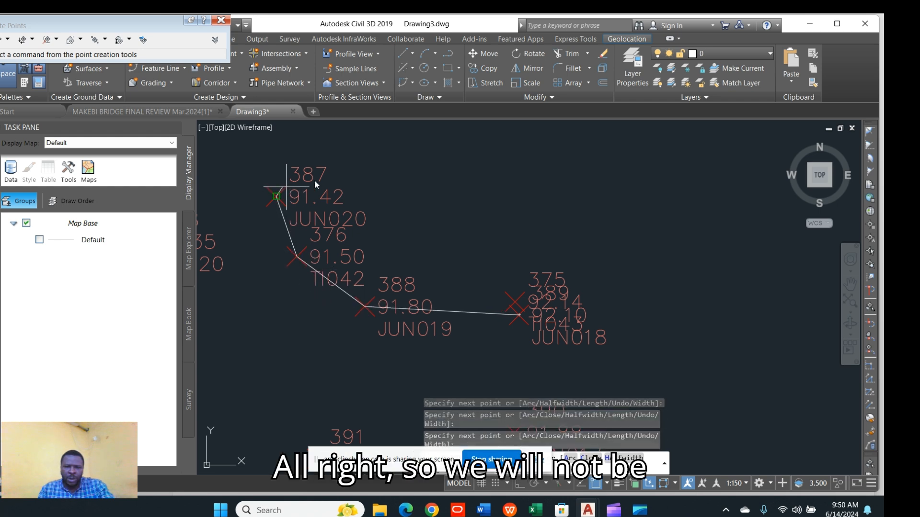
scroll(402, 171, down, 4)
right_click(526, 194)
key(Escape)
Draw a polyline linking junction points 390, 391 and 392, snapping to each point's node
scroll(427, 235, up, 4)
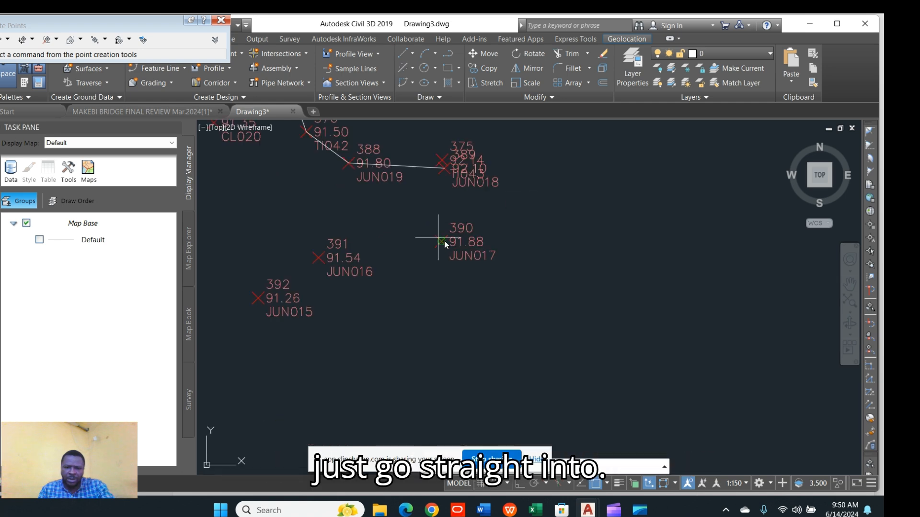
key(Return)
click(440, 241)
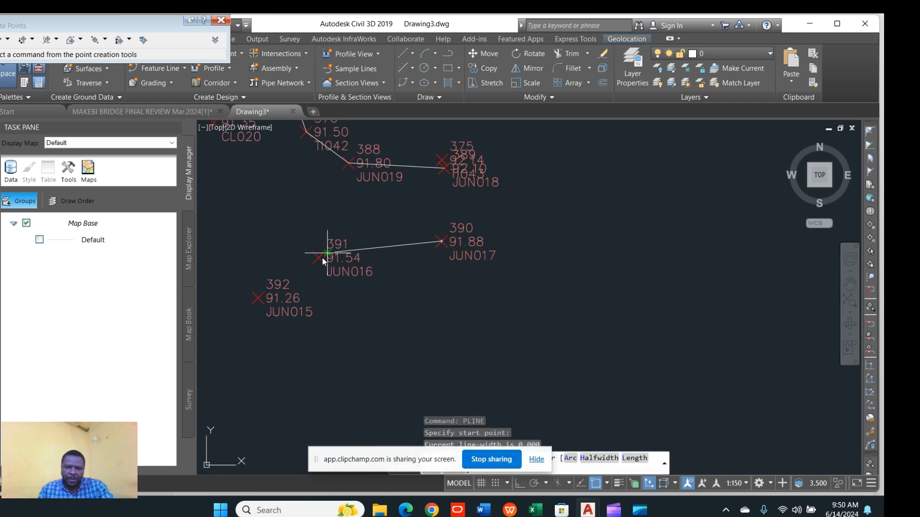
click(258, 298)
key(Return)
Close the floating Create Points tools
scroll(517, 207, down, 3)
scroll(529, 226, down, 5)
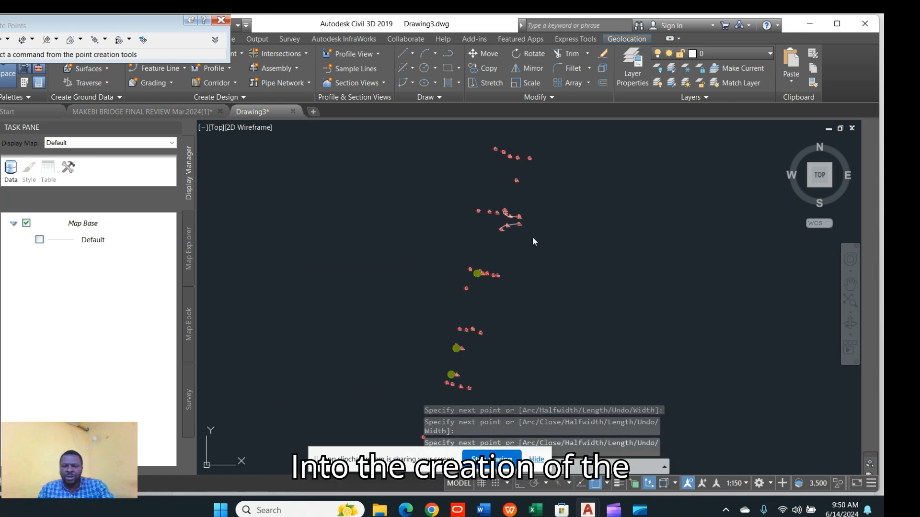
scroll(527, 172, up, 5)
scroll(502, 250, down, 3)
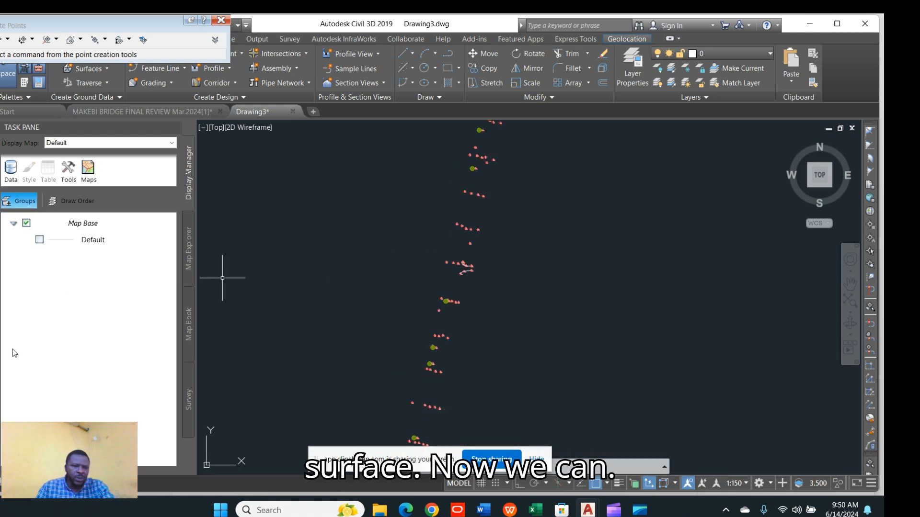
mouse_move(2, 370)
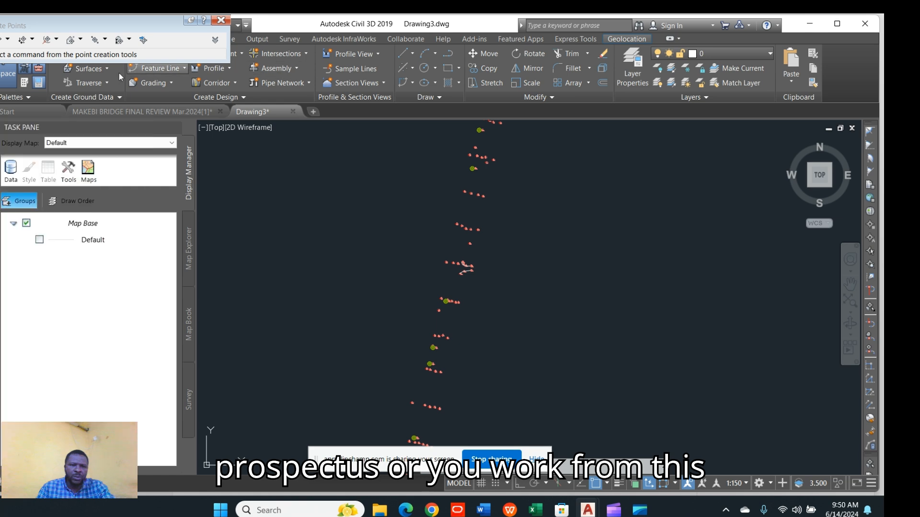
click(221, 21)
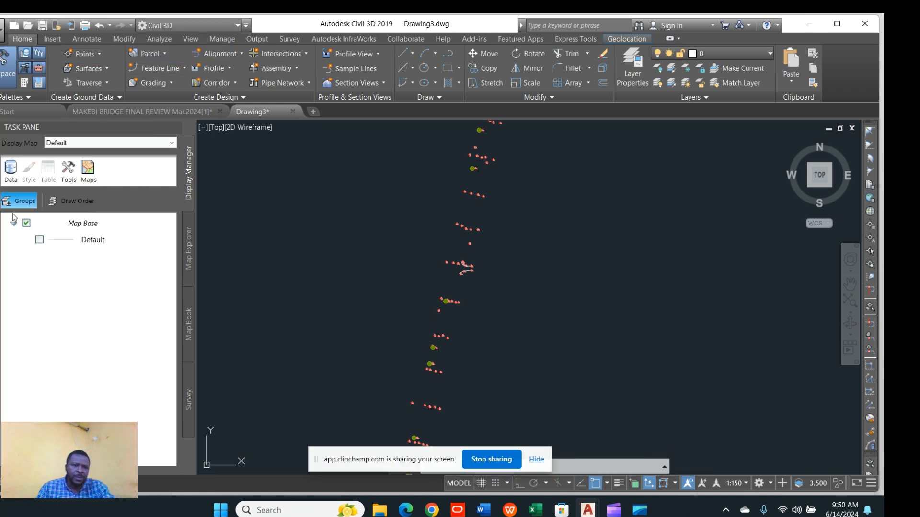
Start a new TIN surface on layer C-TOPO and name it N.G.L
click(106, 69)
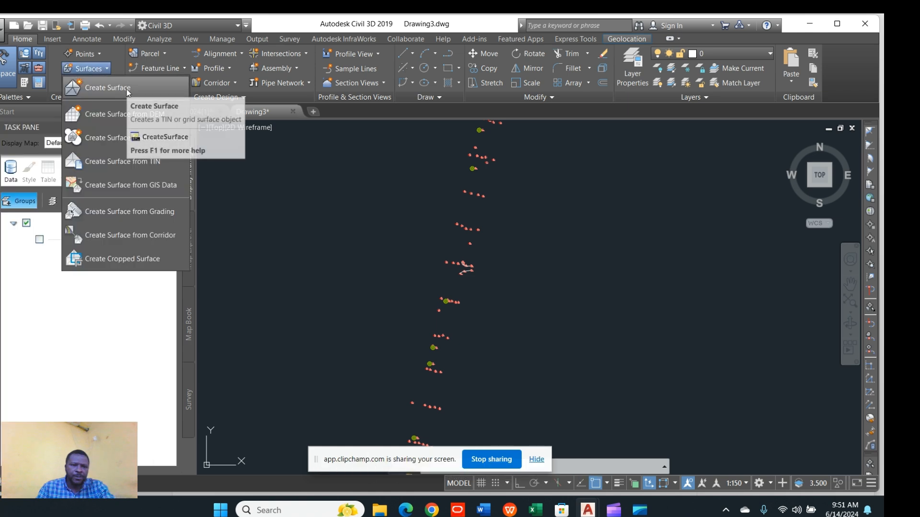
click(111, 89)
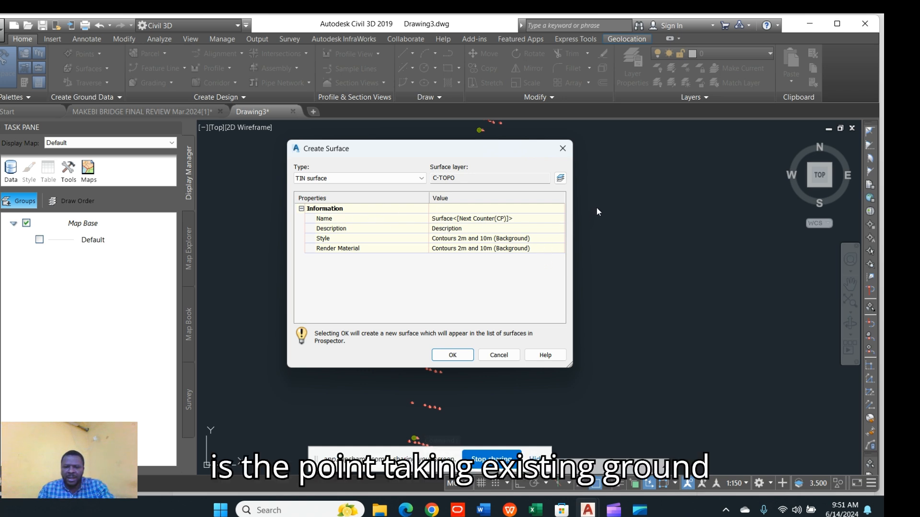
click(516, 219)
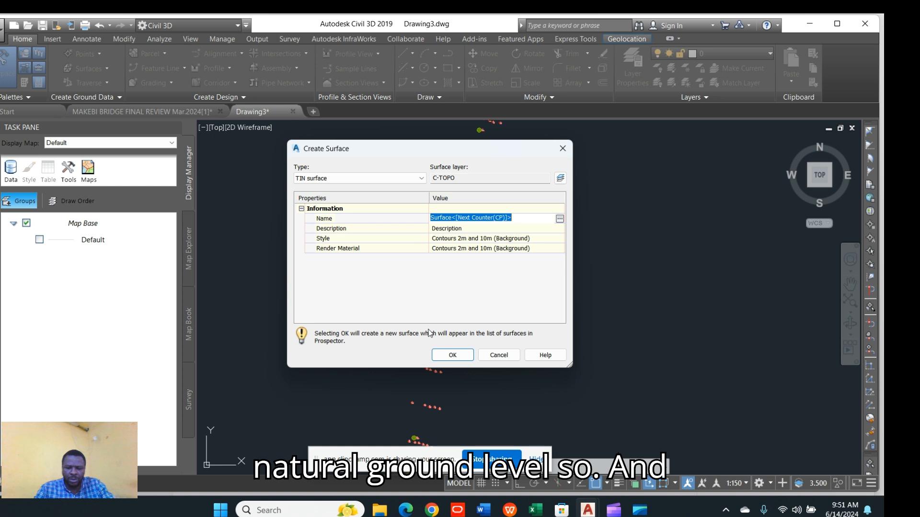
text(n)
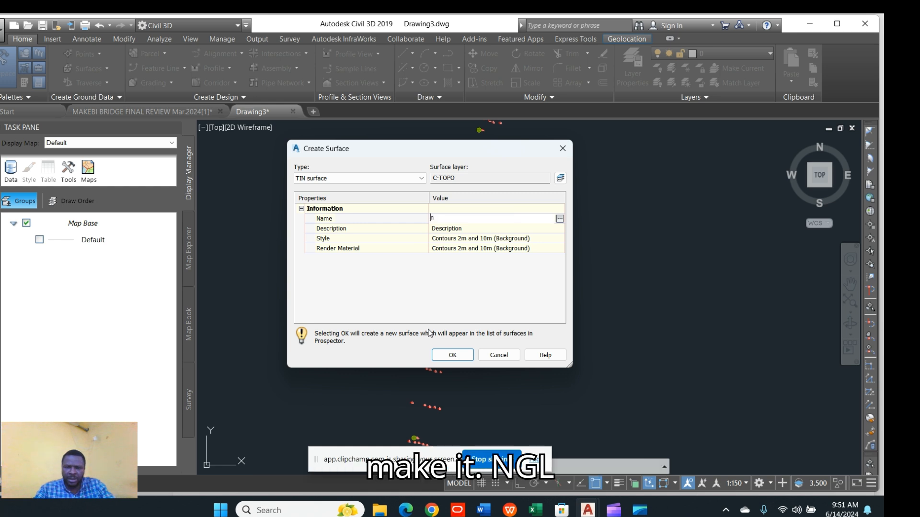
key(BackSpace)
text(N.G.L)
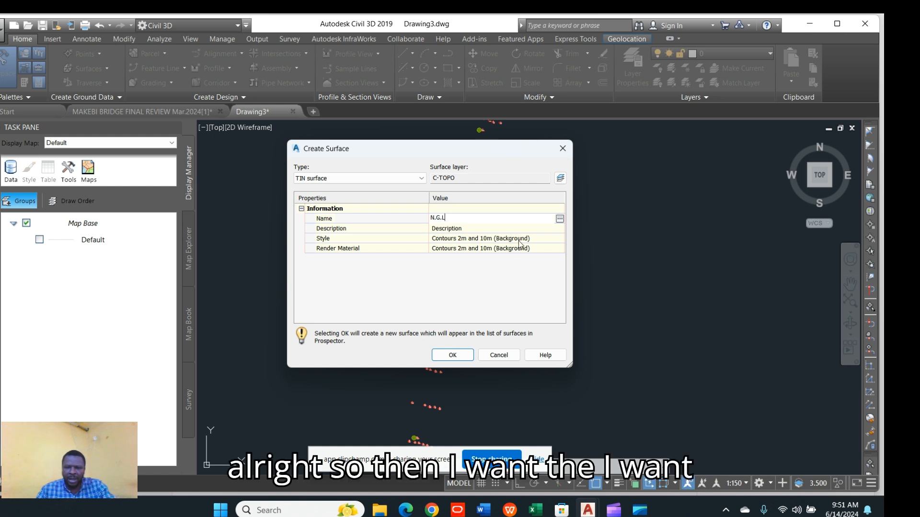
Set the new surface's style to Contours 1m and 5m (Design)
click(534, 241)
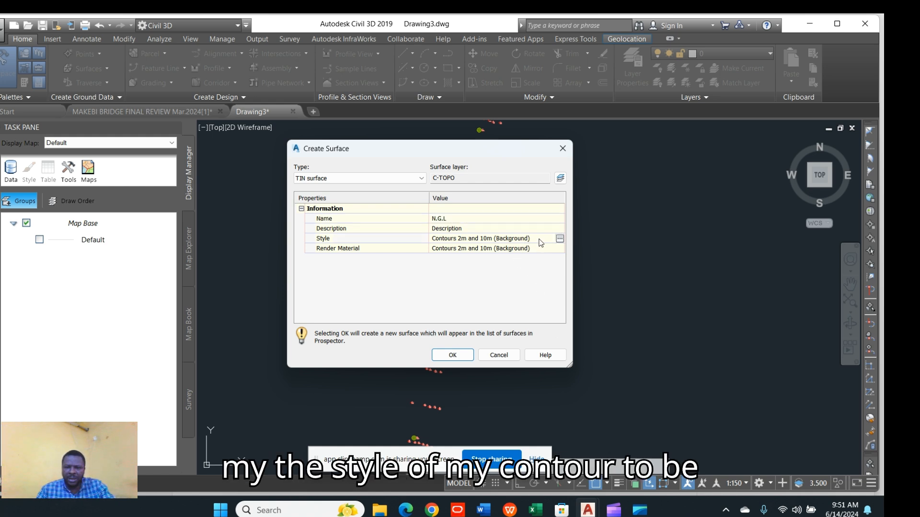
click(559, 238)
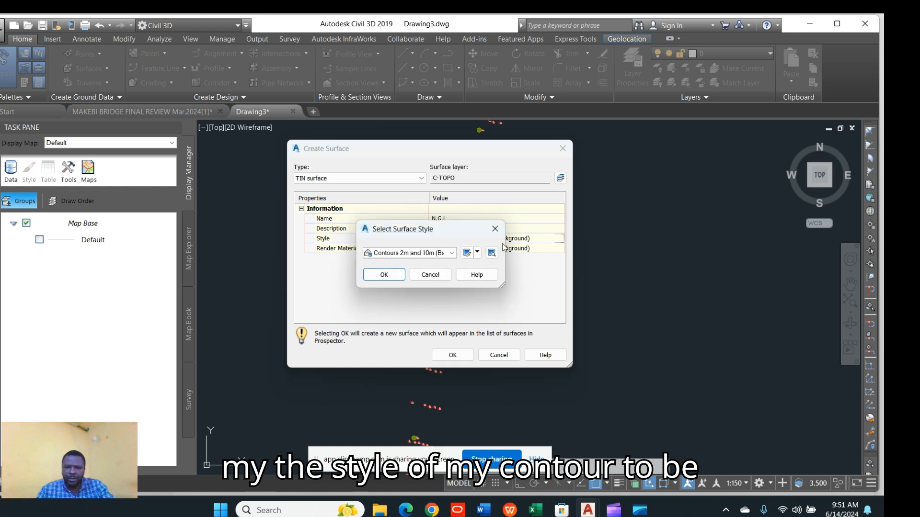
click(452, 253)
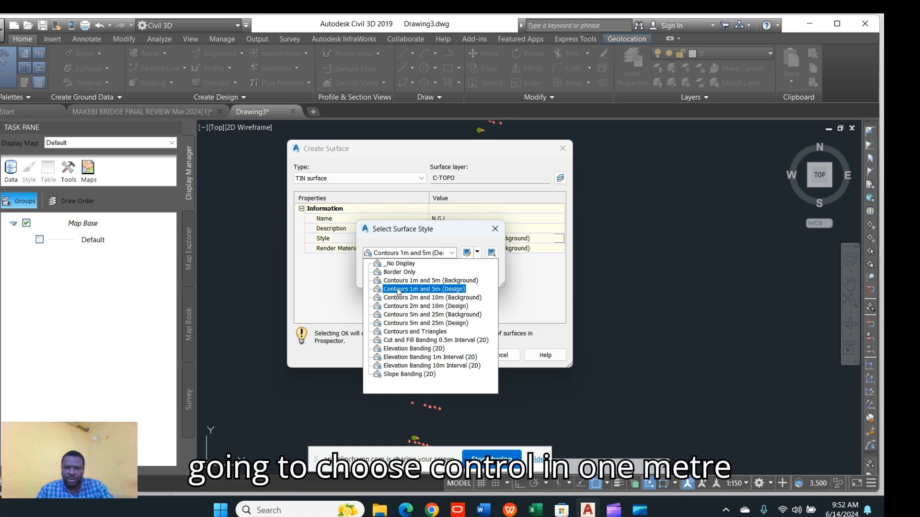
click(436, 289)
click(383, 276)
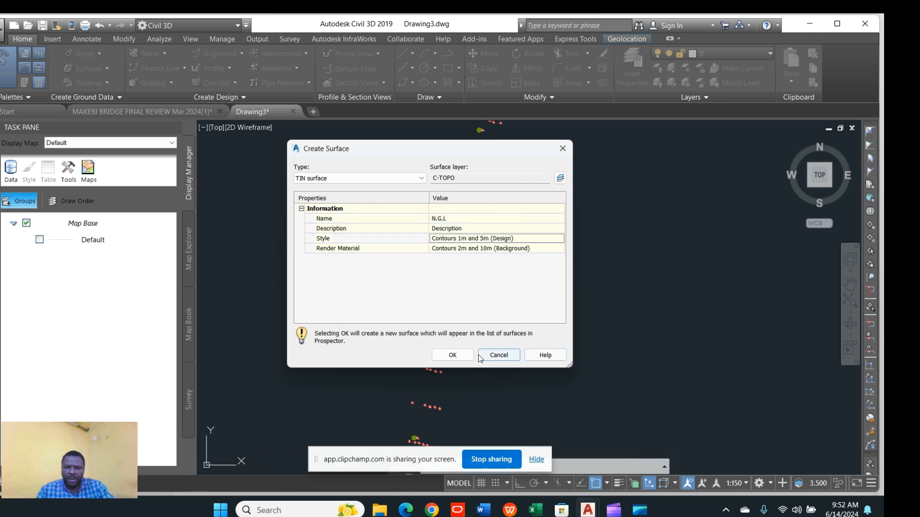
Create the N.G.L surface with the chosen settings and expand its definition among the drawing's surfaces
click(453, 355)
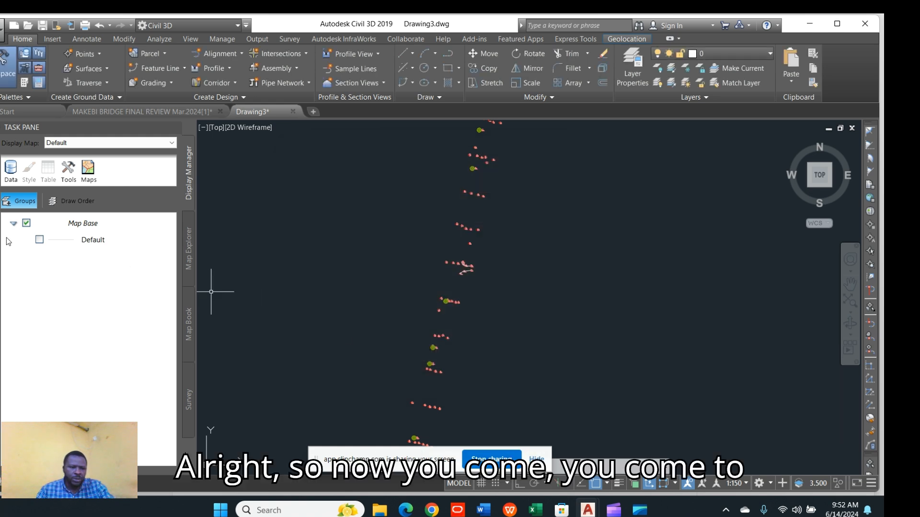
mouse_move(2, 245)
mouse_move(2, 297)
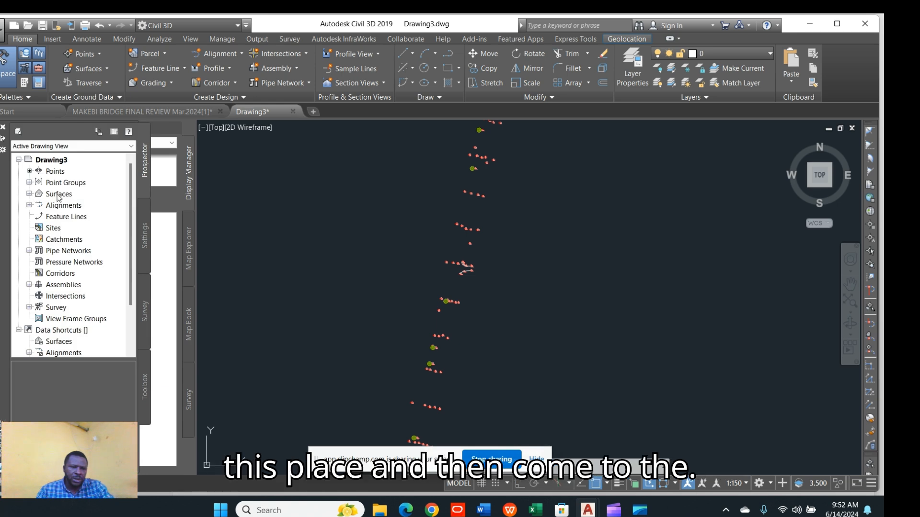
click(29, 194)
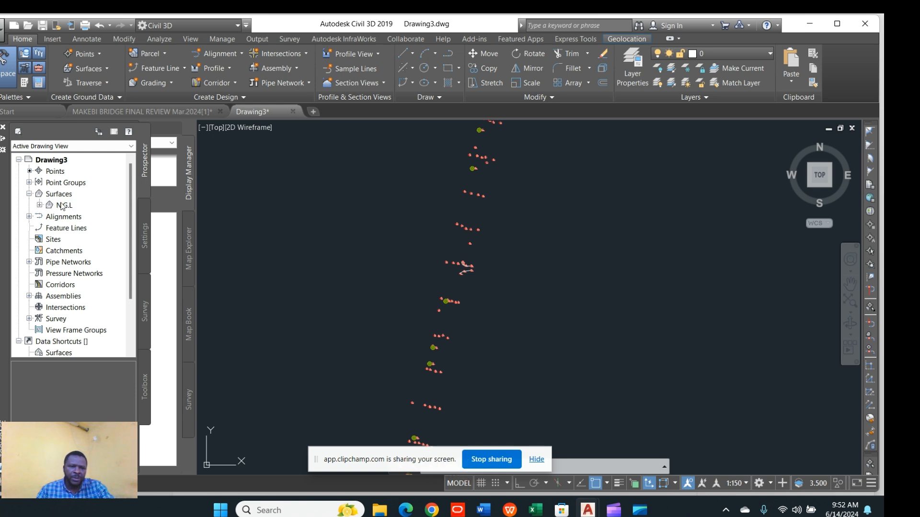
click(40, 206)
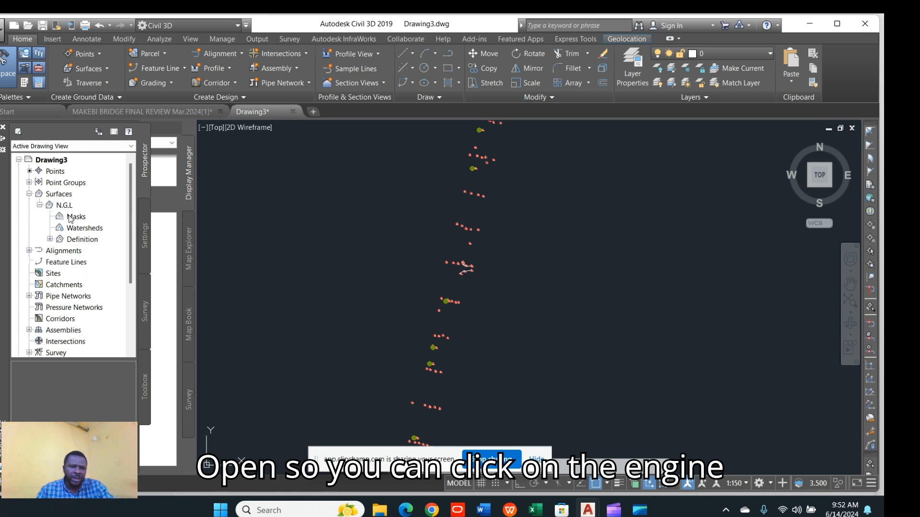
click(50, 239)
scroll(96, 249, down, 3)
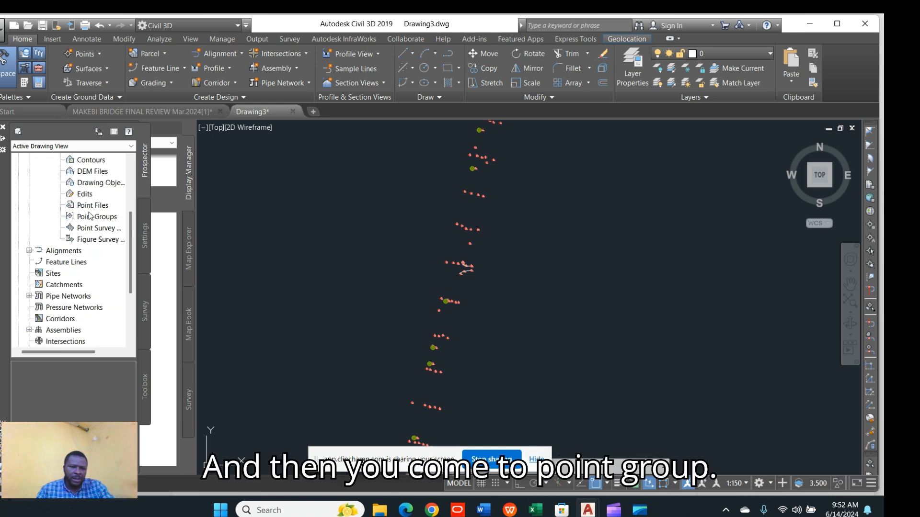
Add the _All Points point group to the N.G.L surface definition
click(106, 218)
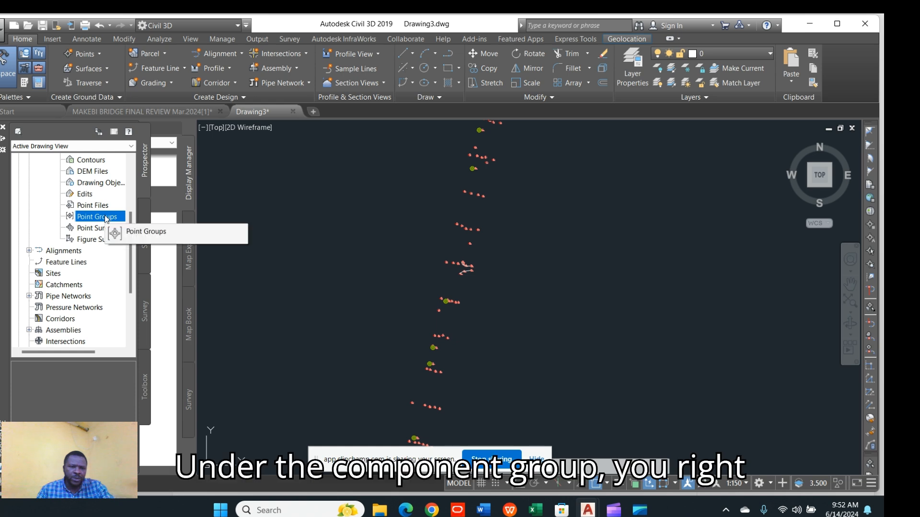
right_click(107, 219)
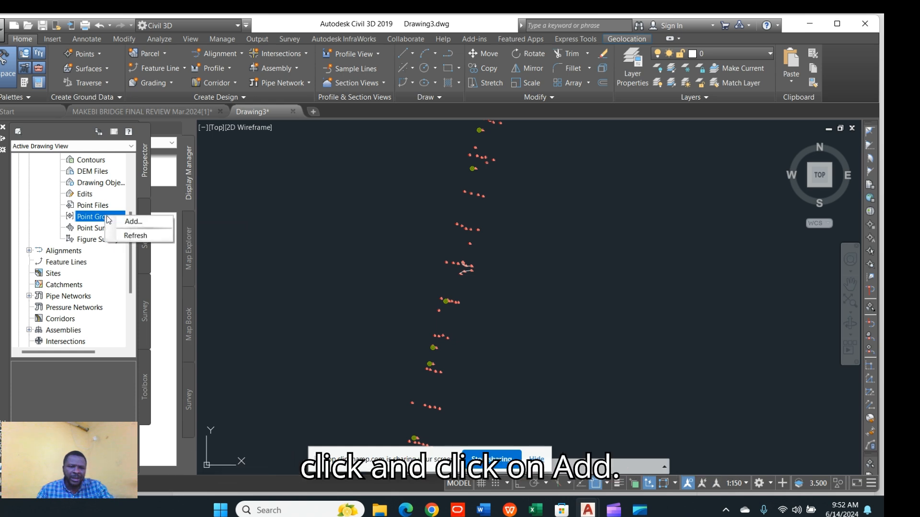
click(138, 223)
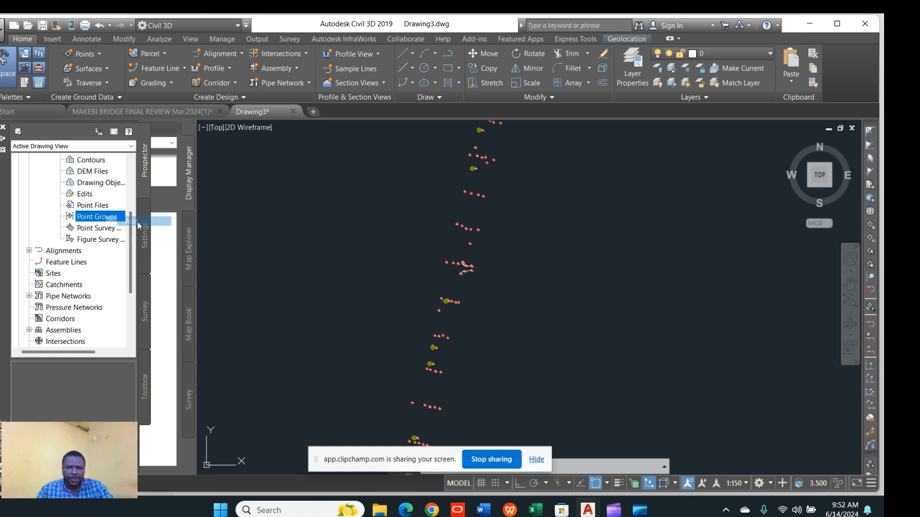
click(369, 239)
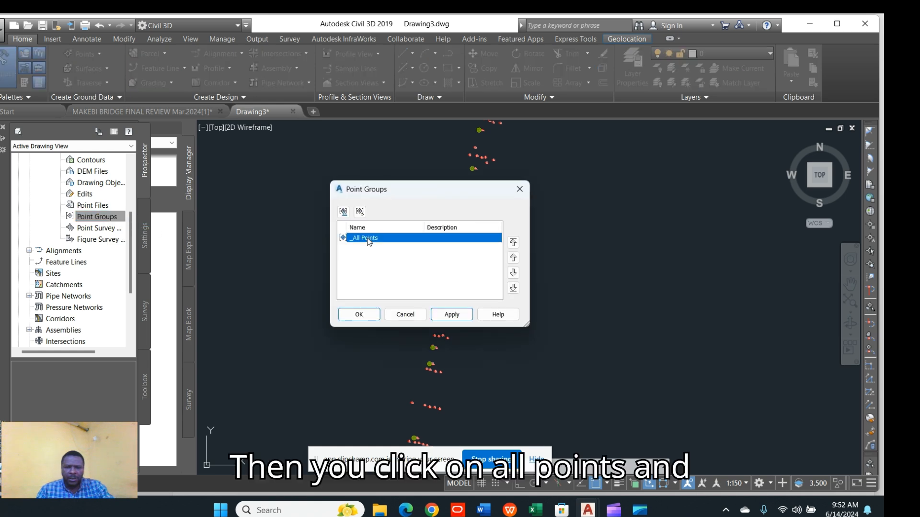
click(458, 320)
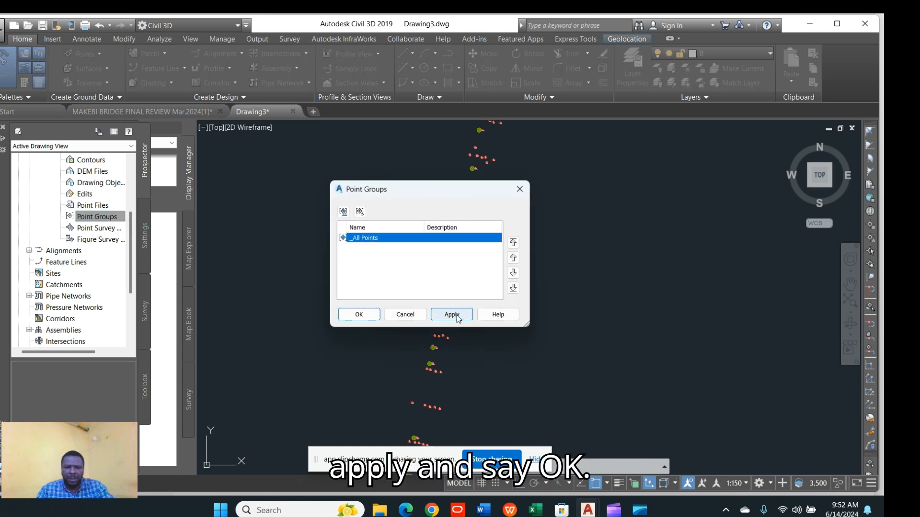
click(361, 316)
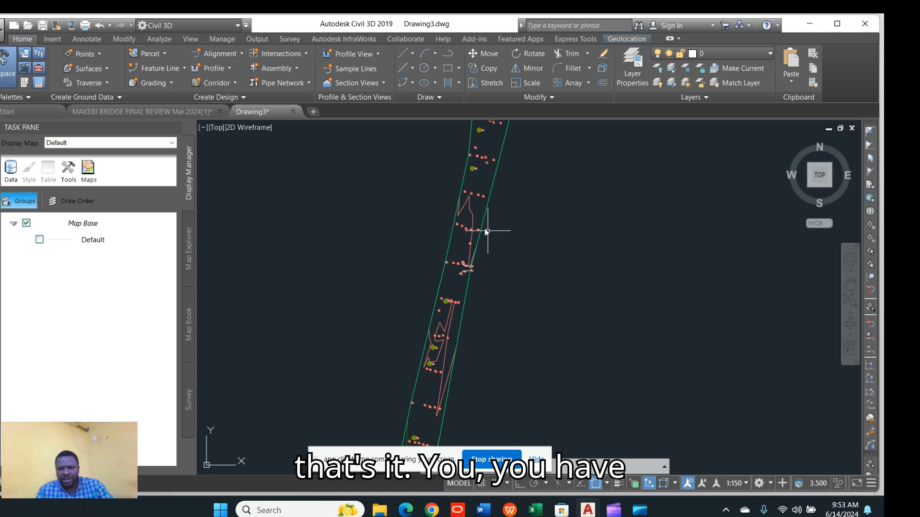
Examine the contours and border of the N.G.L surface along the road corridor
scroll(378, 340, down, 3)
scroll(431, 239, up, 3)
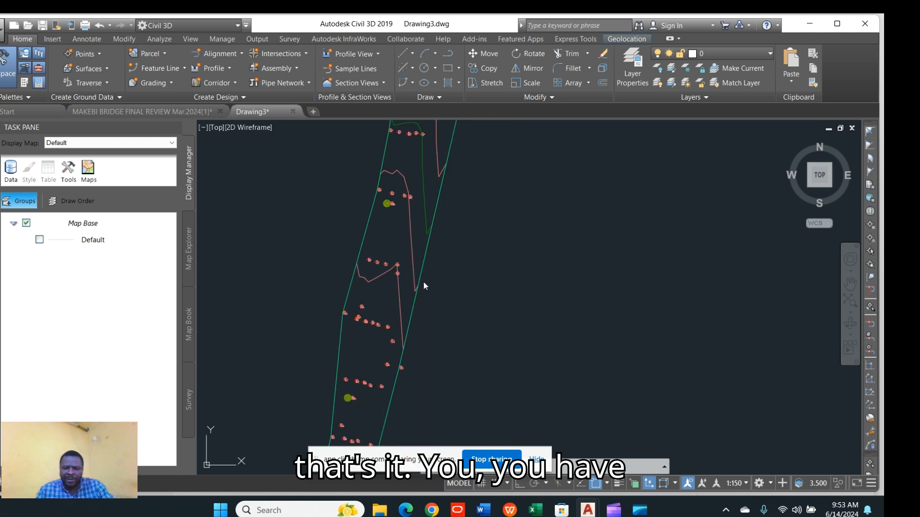
scroll(427, 307, down, 5)
scroll(455, 201, up, 2)
scroll(448, 194, up, 3)
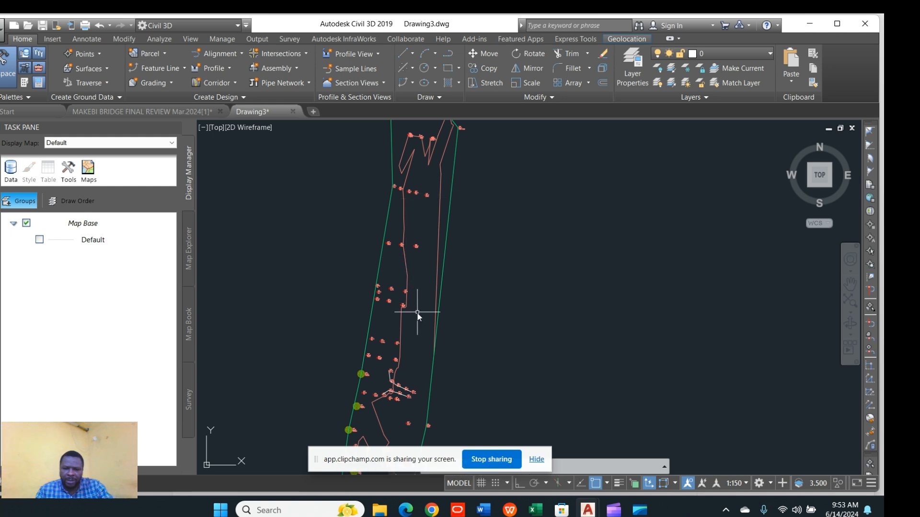
scroll(427, 247, down, 2)
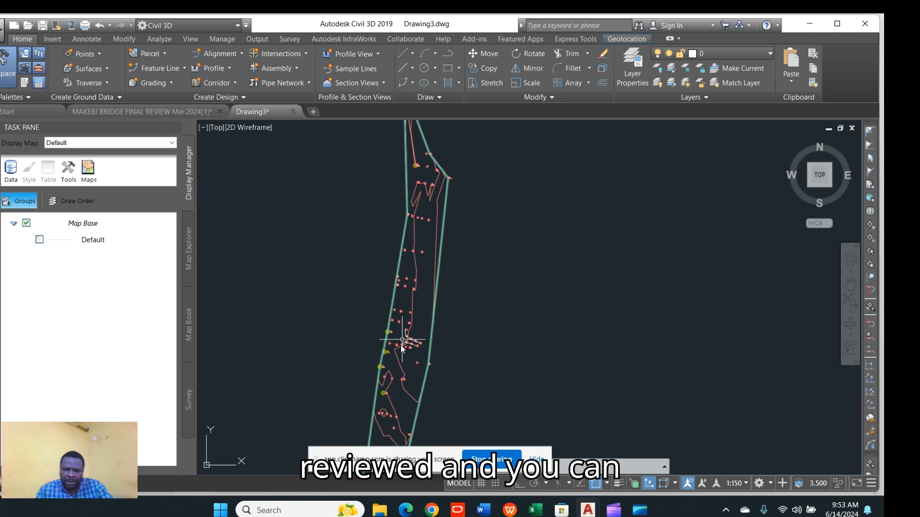
scroll(408, 390, up, 3)
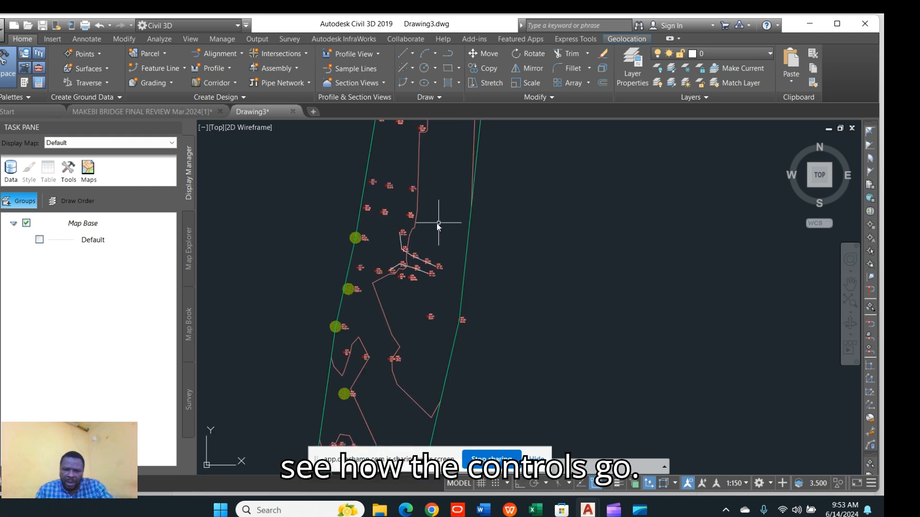
scroll(437, 225, down, 4)
scroll(413, 326, up, 3)
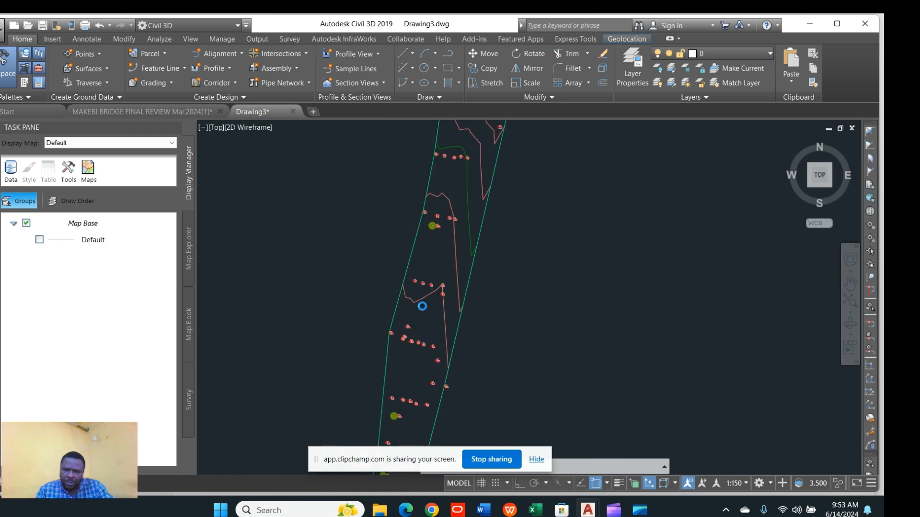
scroll(589, 205, up, 2)
scroll(589, 201, down, 3)
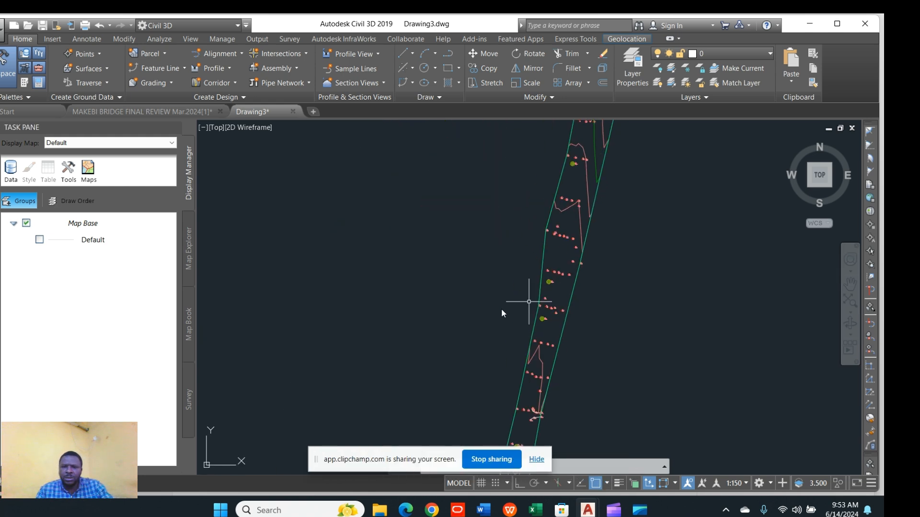
scroll(513, 312, down, 2)
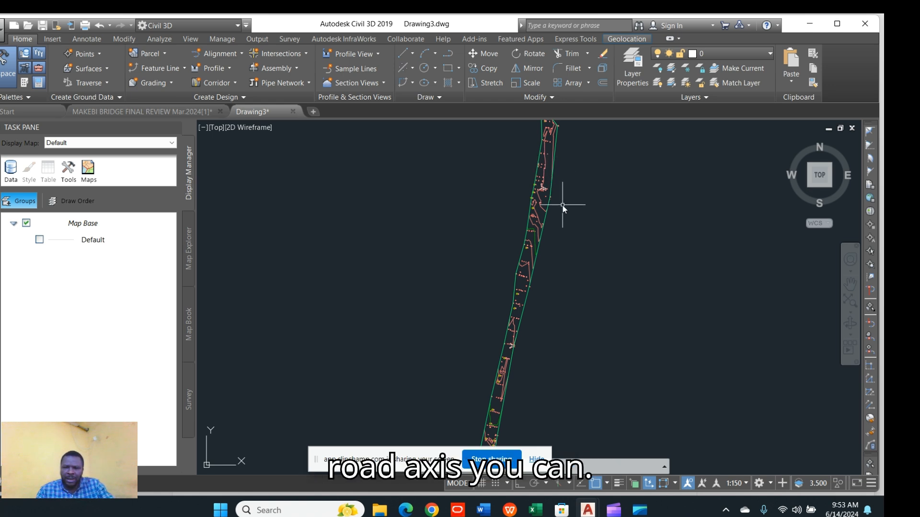
scroll(560, 203, up, 5)
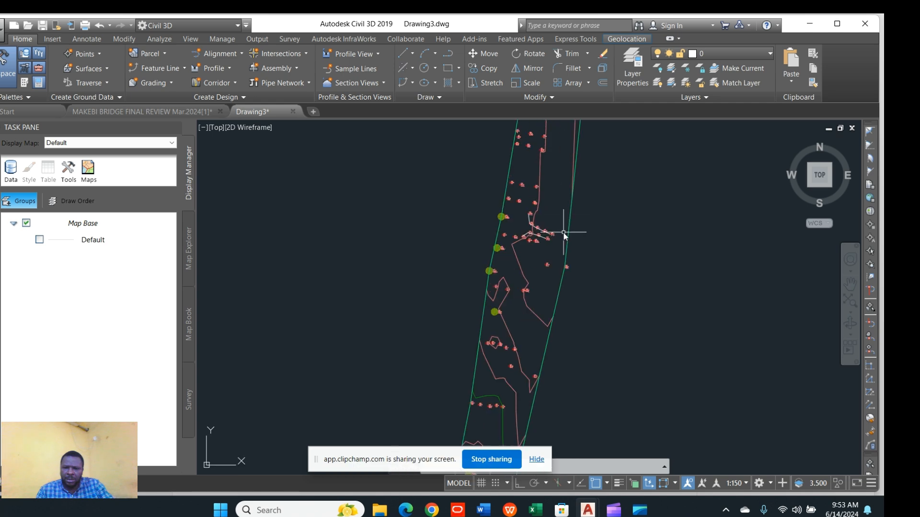
Make the Triangles component visible in plan view in the N.G.L surface's style, Contours 1m and 5m (Design)
click(568, 235)
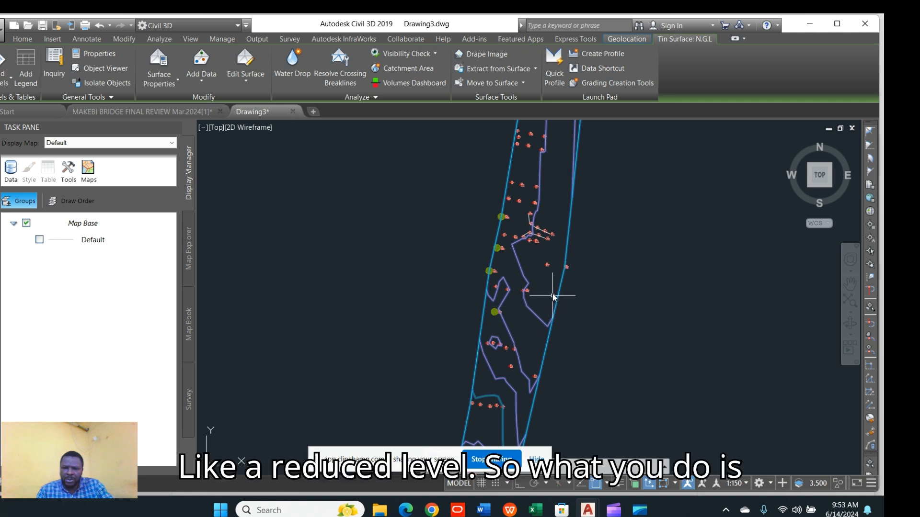
right_click(566, 230)
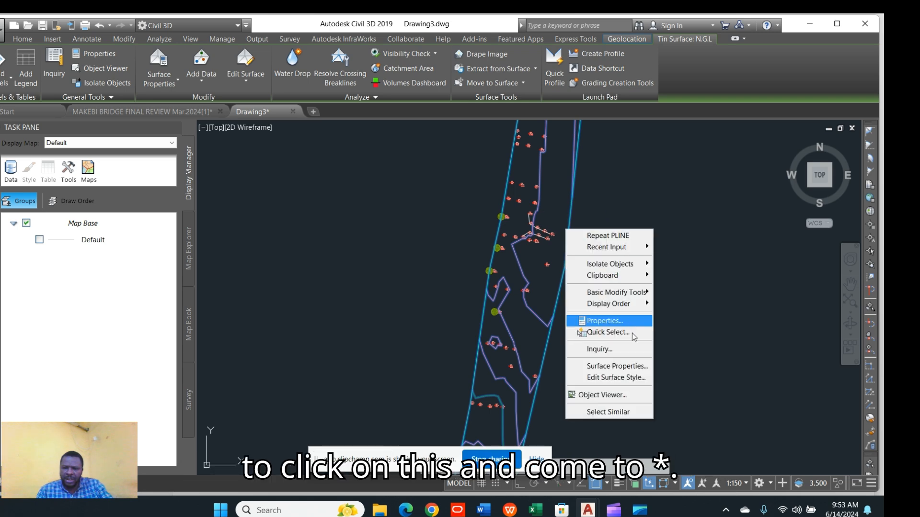
click(616, 378)
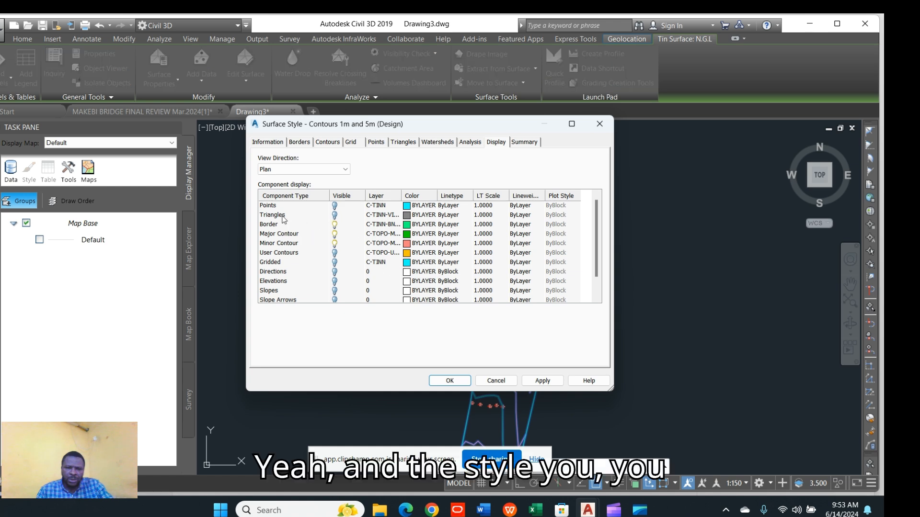
click(268, 216)
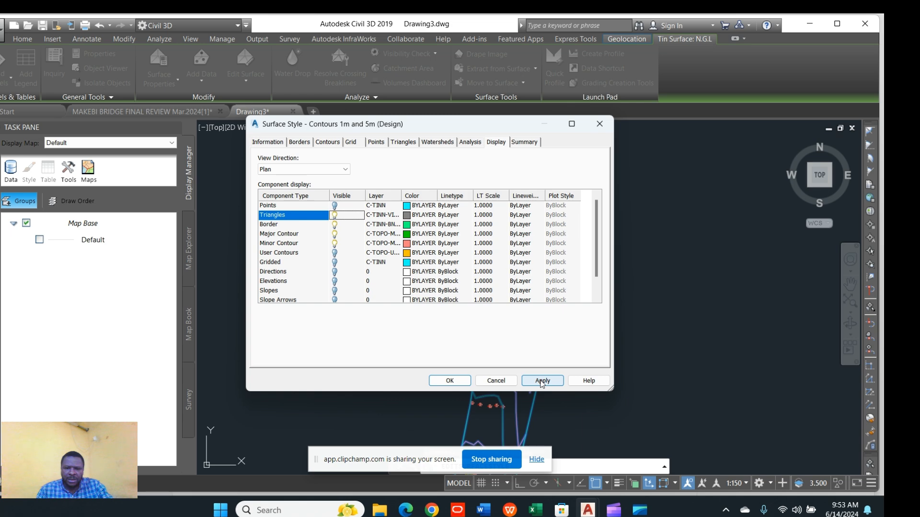
click(449, 380)
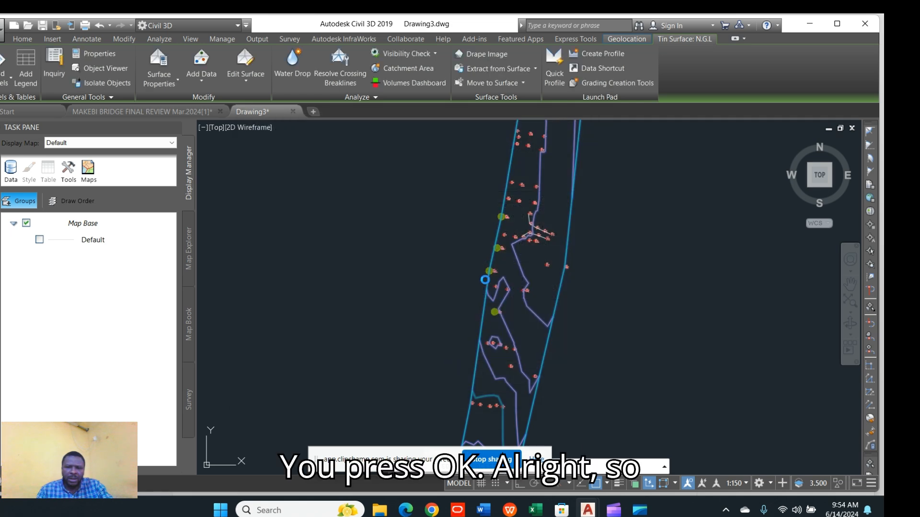
key(Escape)
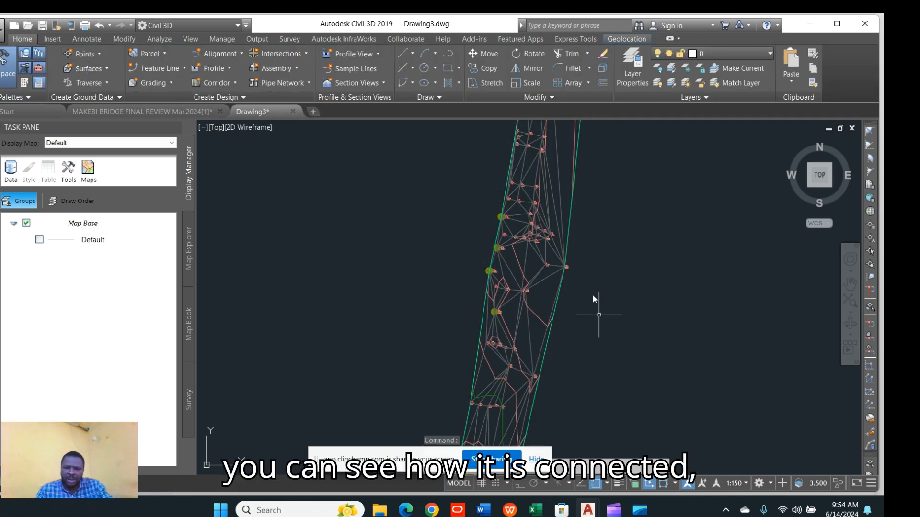
scroll(499, 373, up, 3)
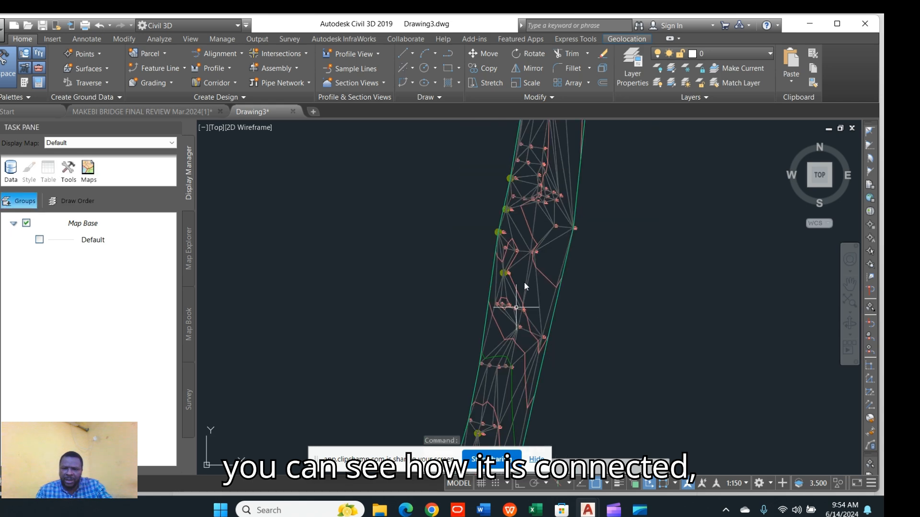
scroll(522, 296, down, 3)
scroll(538, 242, down, 2)
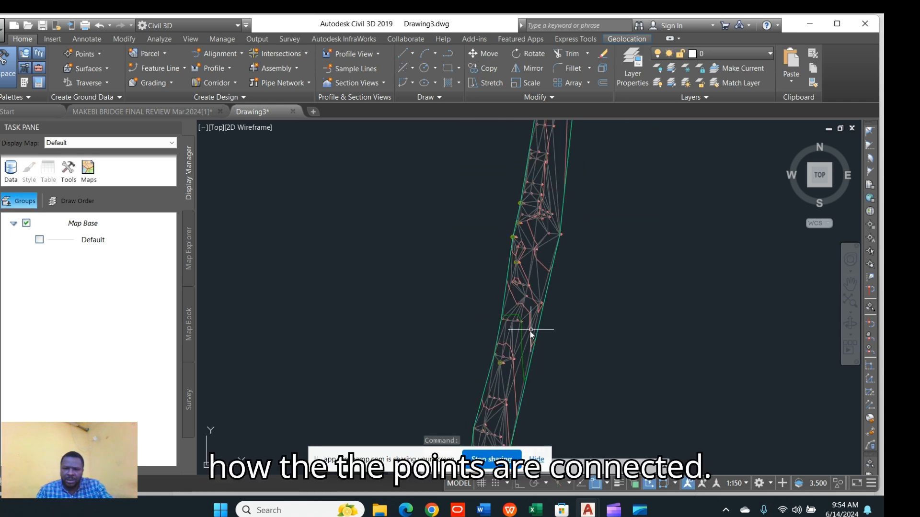
scroll(502, 379, up, 4)
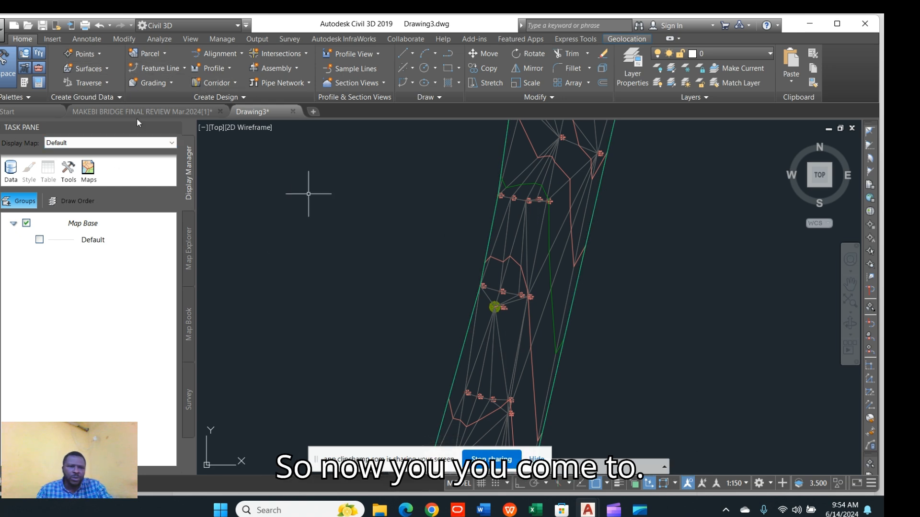
Start labelling multiple surface contours at an interval, with the label line's first point at survey point 493 near the corridor's northern end
click(85, 38)
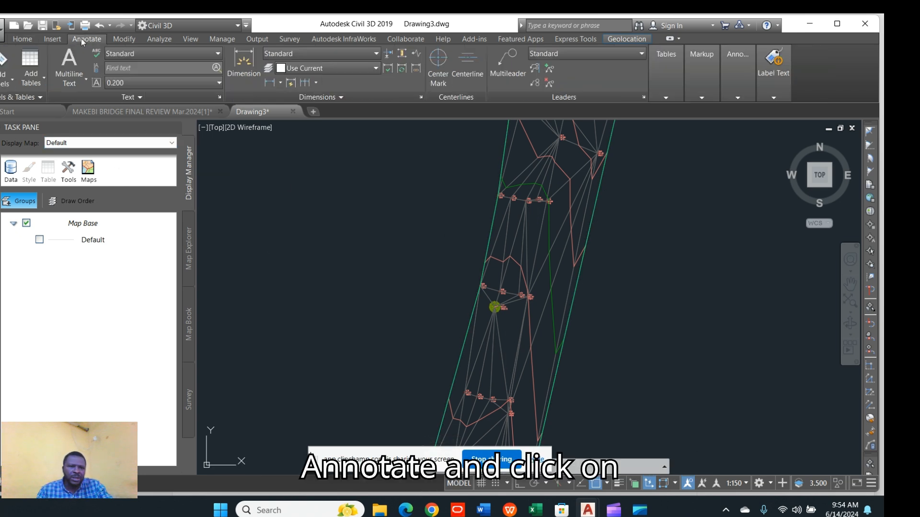
click(6, 74)
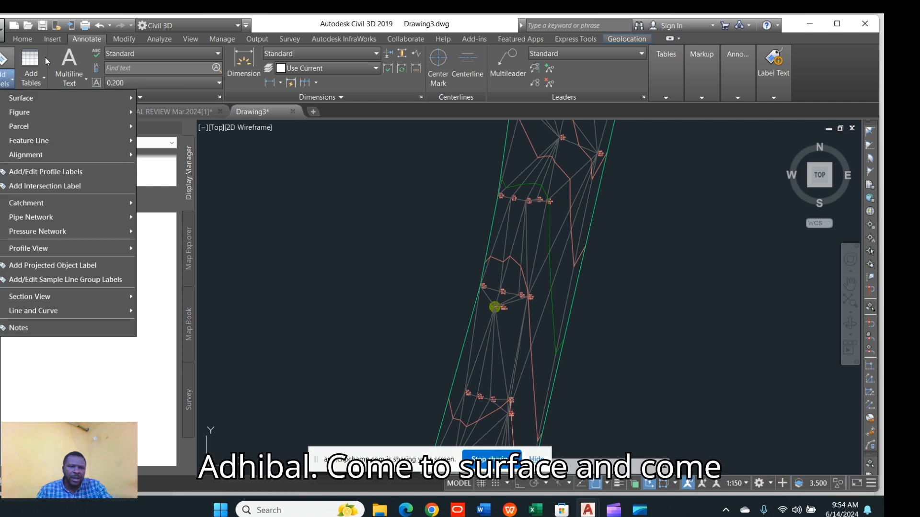
mouse_move(53, 96)
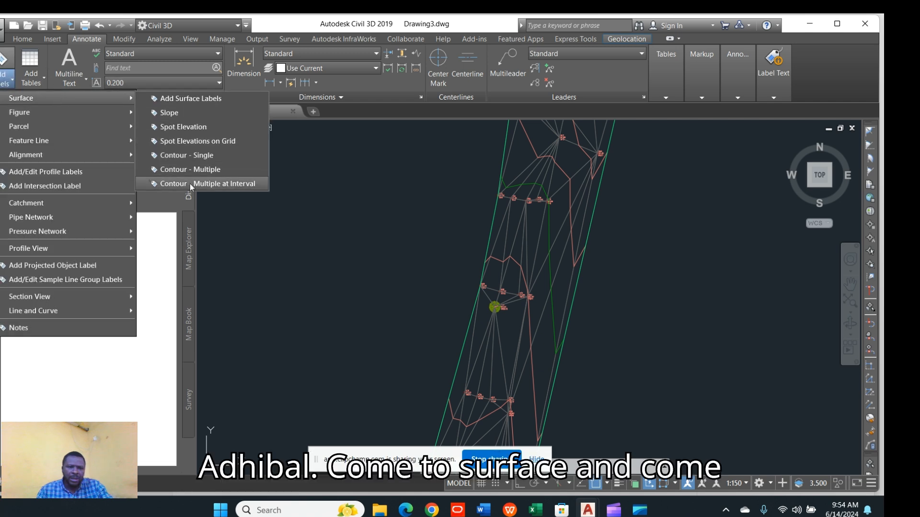
click(232, 183)
scroll(370, 315, down, 2)
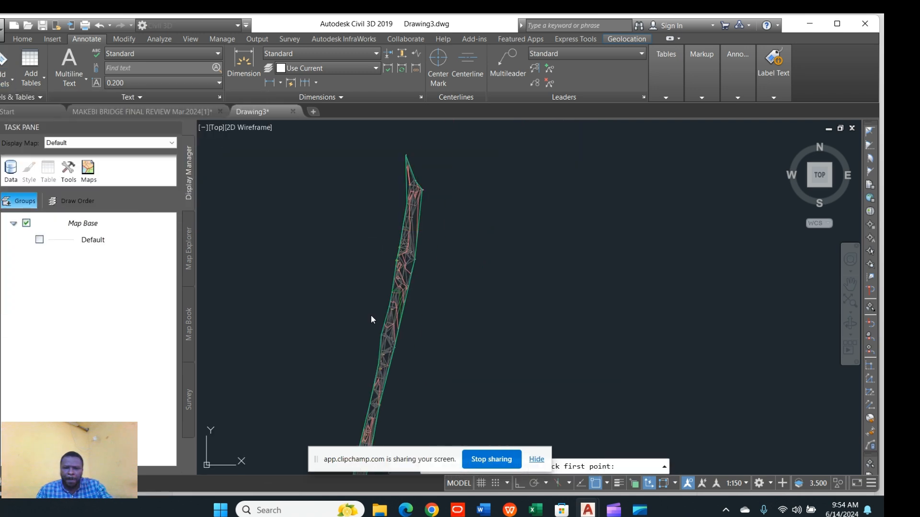
scroll(432, 166, up, 5)
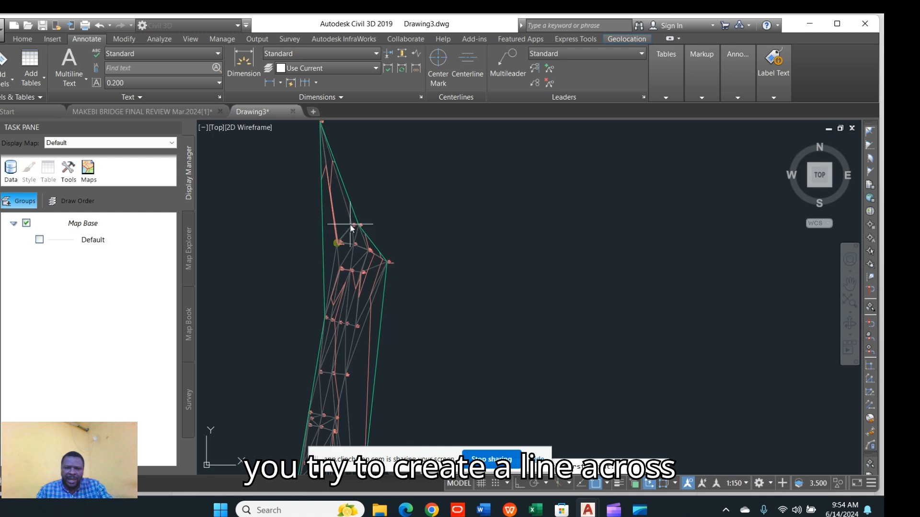
scroll(351, 228, up, 2)
scroll(352, 225, up, 2)
scroll(358, 235, up, 2)
scroll(357, 228, up, 2)
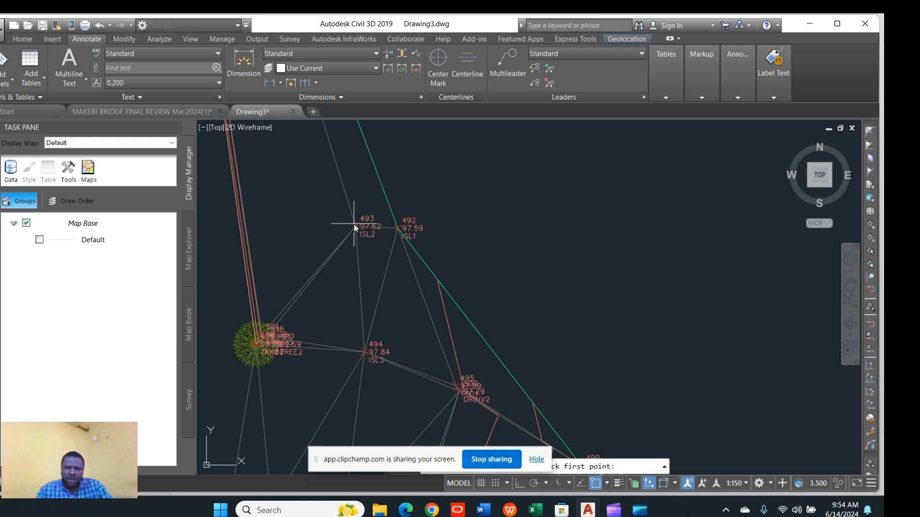
click(355, 225)
End the contour label line at survey point 147 (CL100) in the southern part of the corridor and set the label interval to 100
scroll(562, 137, down, 6)
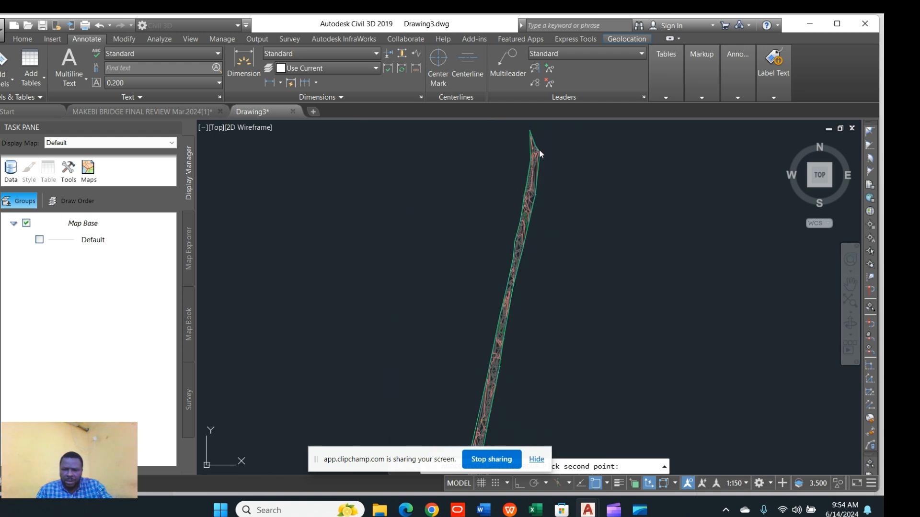
scroll(564, 218, down, 3)
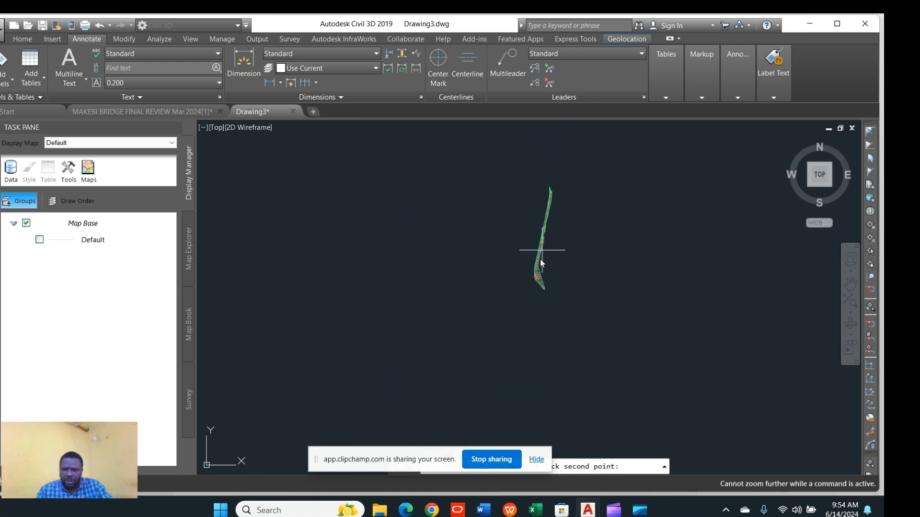
scroll(542, 251, up, 5)
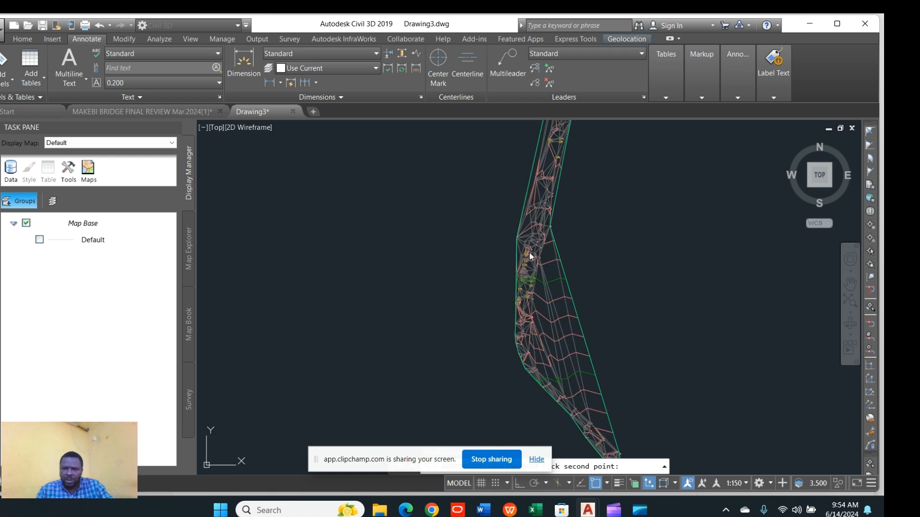
scroll(537, 252, up, 4)
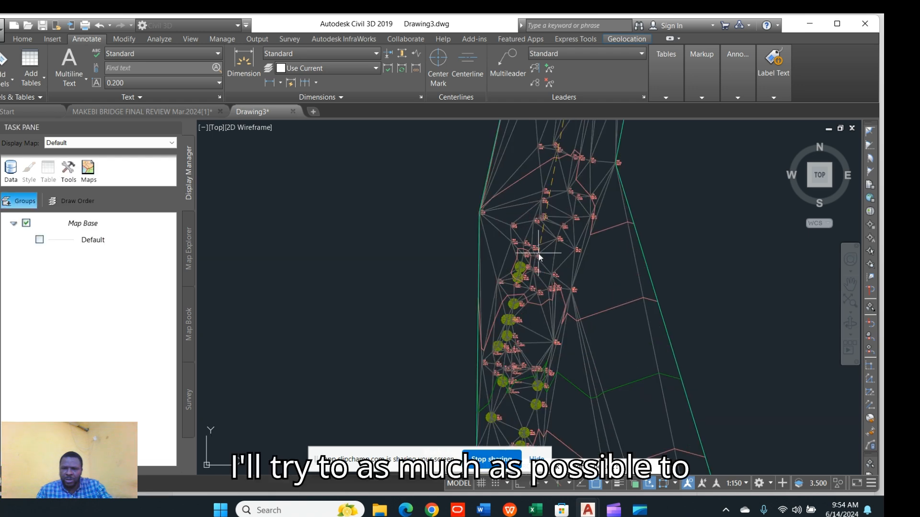
scroll(539, 257, down, 2)
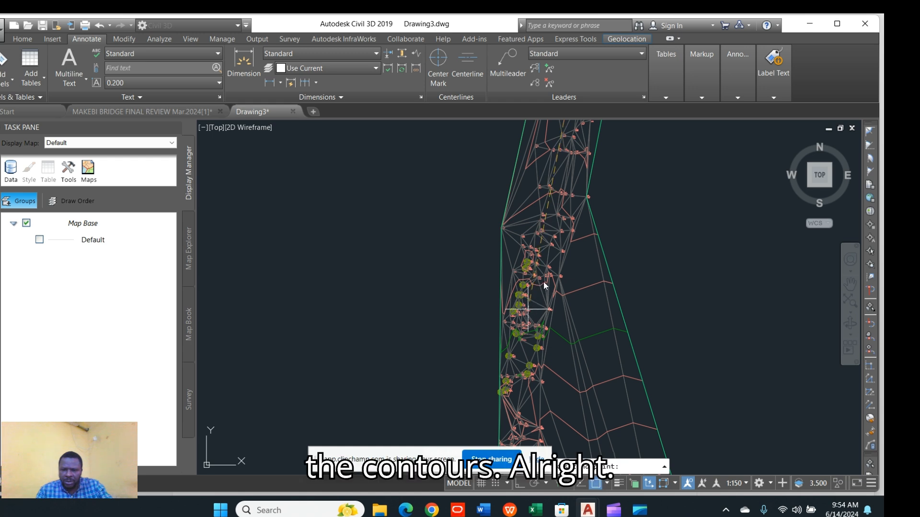
scroll(549, 268, up, 3)
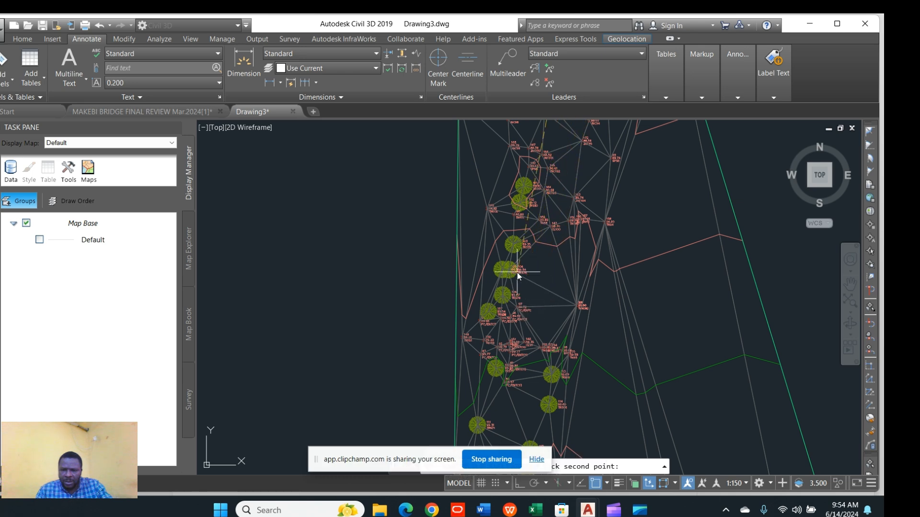
scroll(514, 273, up, 2)
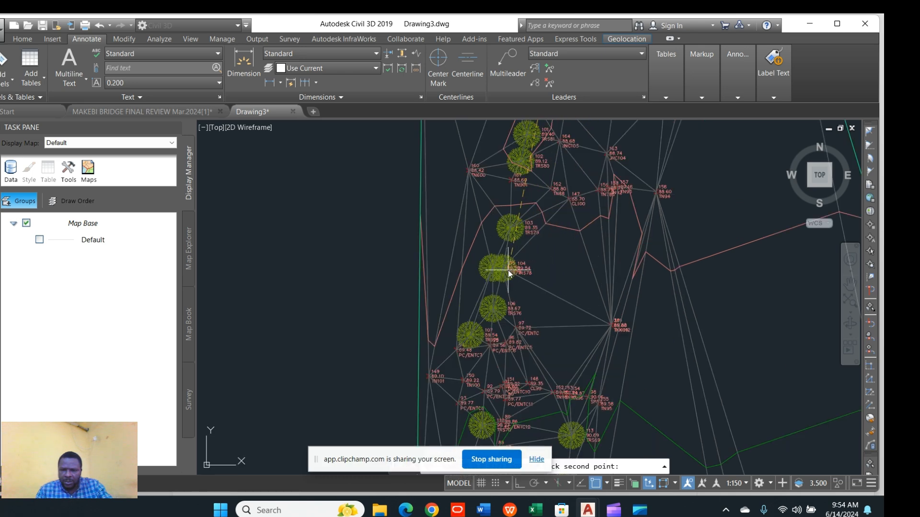
scroll(569, 200, up, 2)
click(566, 198)
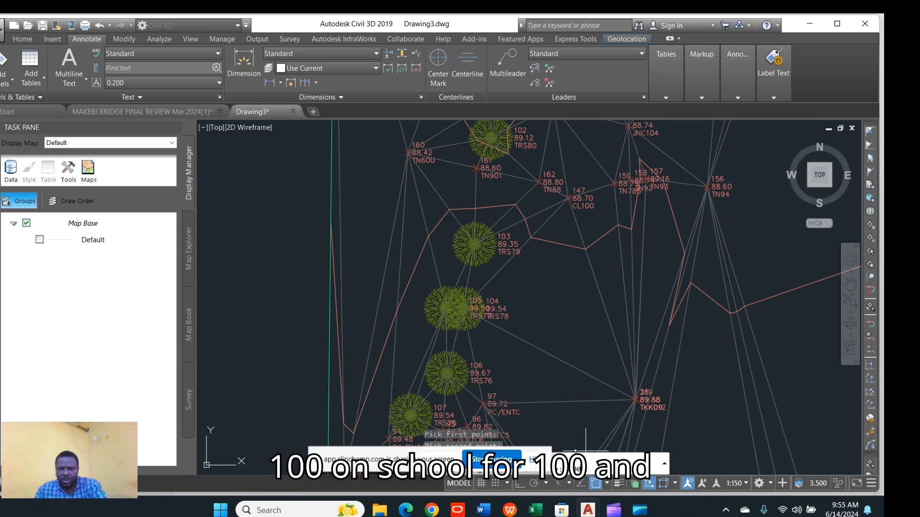
key(Return)
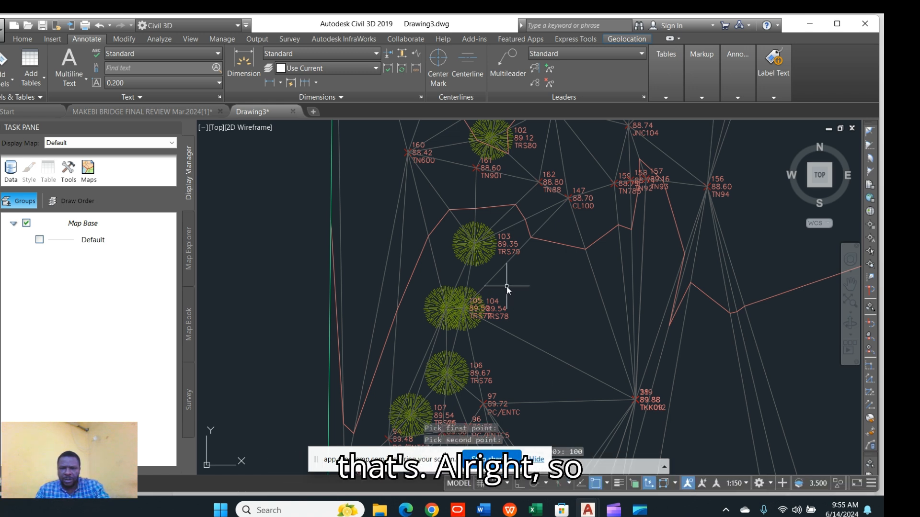
Examine the contour elevation labels along the road corridor, comparing them with the nearby survey point levels from south to north
scroll(507, 286, down, 5)
scroll(478, 200, up, 6)
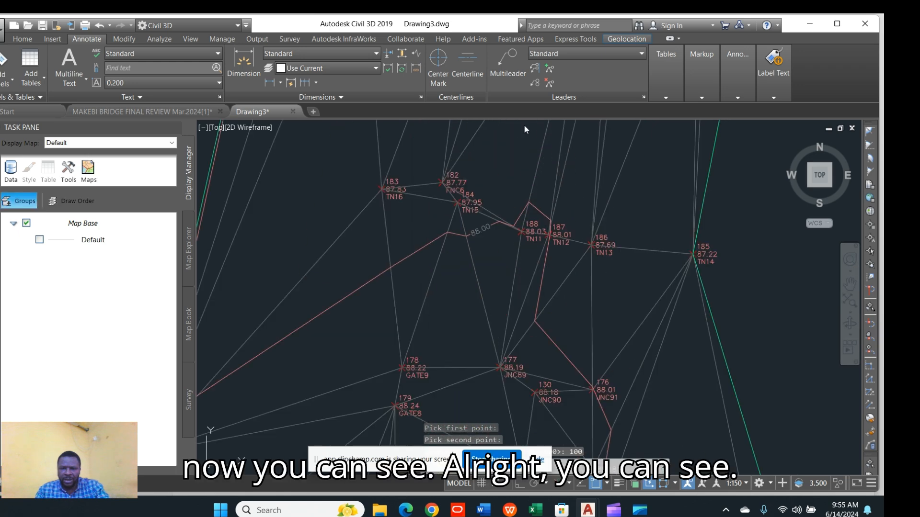
scroll(479, 226, up, 2)
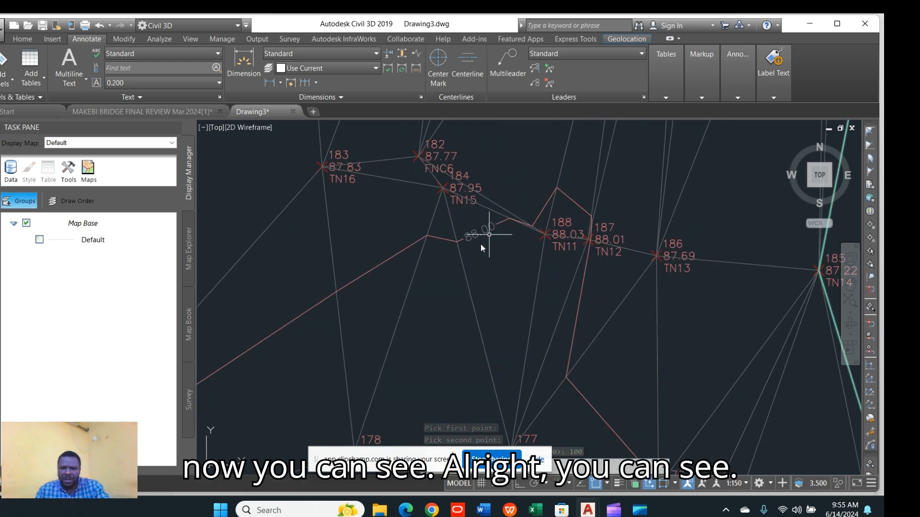
scroll(460, 254, down, 2)
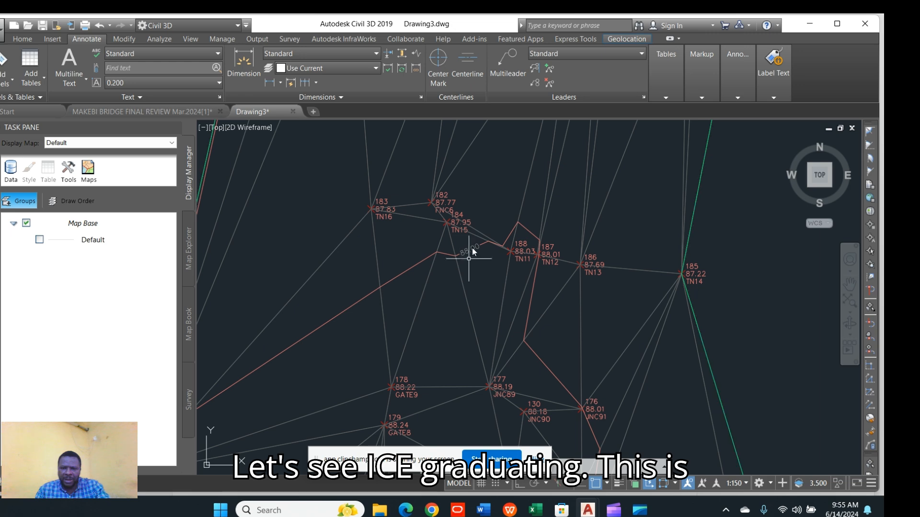
scroll(461, 263, down, 3)
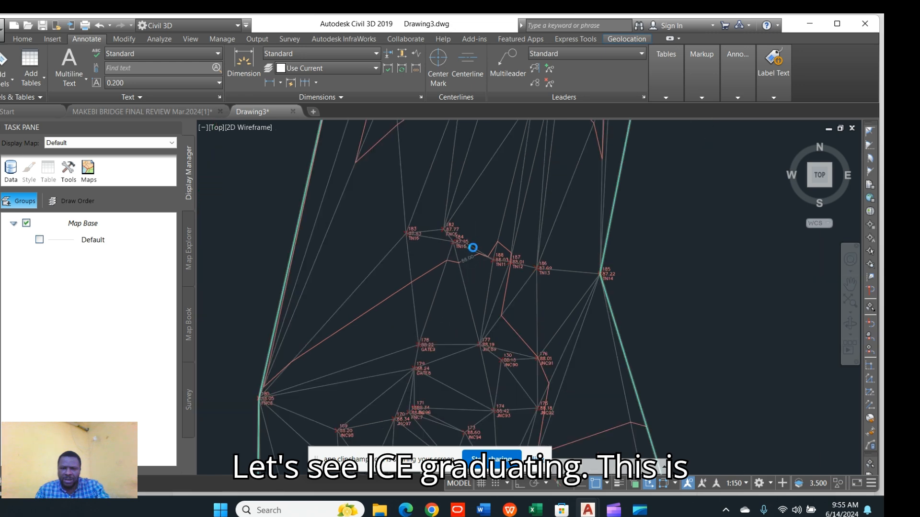
scroll(455, 287, up, 5)
scroll(455, 312, down, 4)
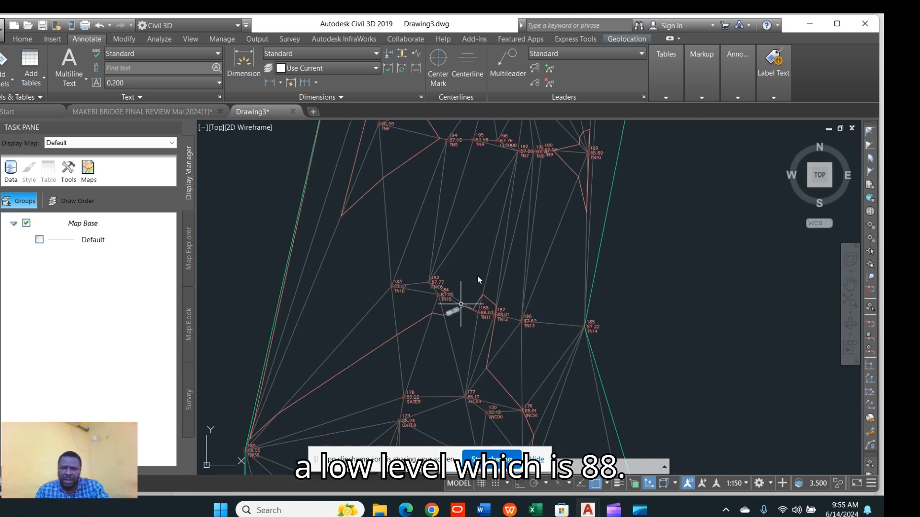
scroll(482, 289, down, 4)
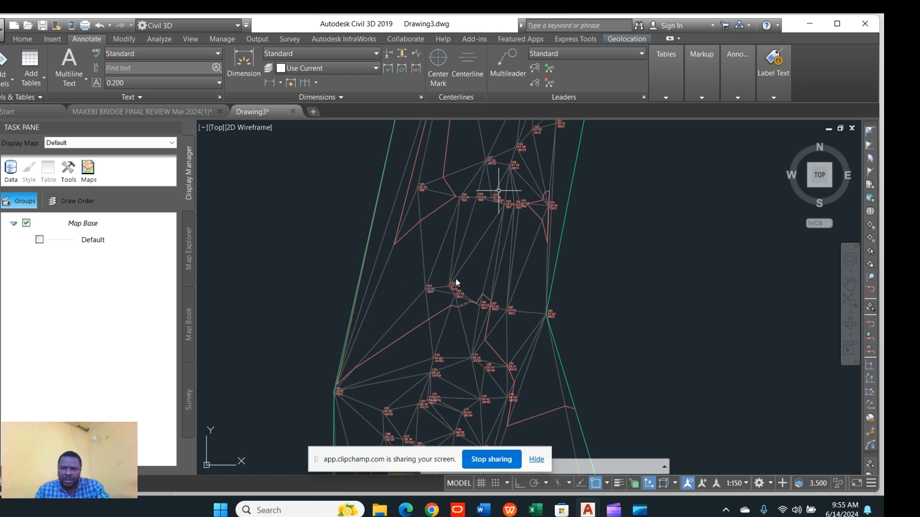
scroll(464, 261, down, 3)
scroll(464, 185, up, 6)
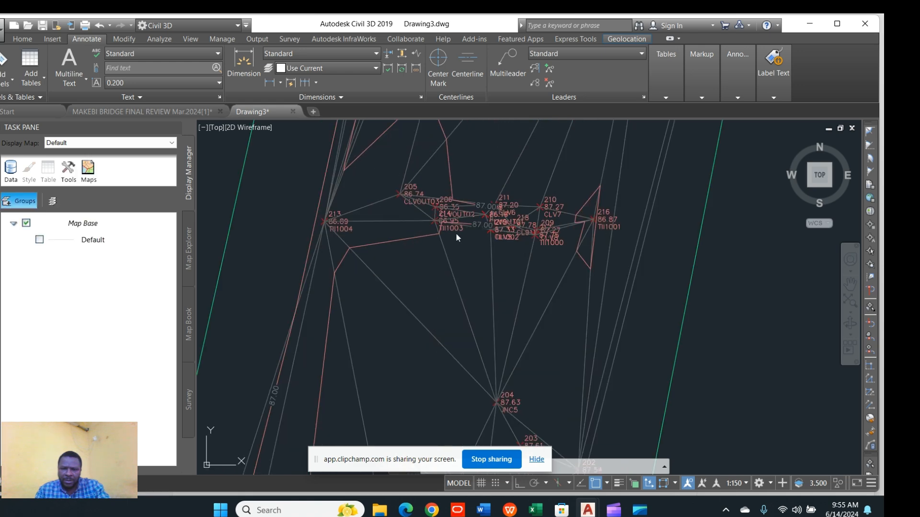
scroll(495, 222, up, 4)
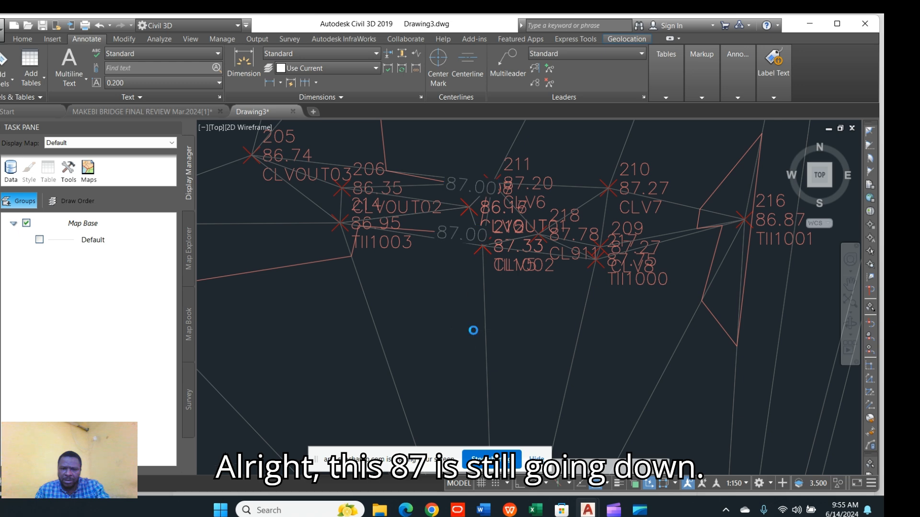
scroll(472, 328, down, 6)
scroll(493, 310, down, 2)
scroll(546, 170, up, 5)
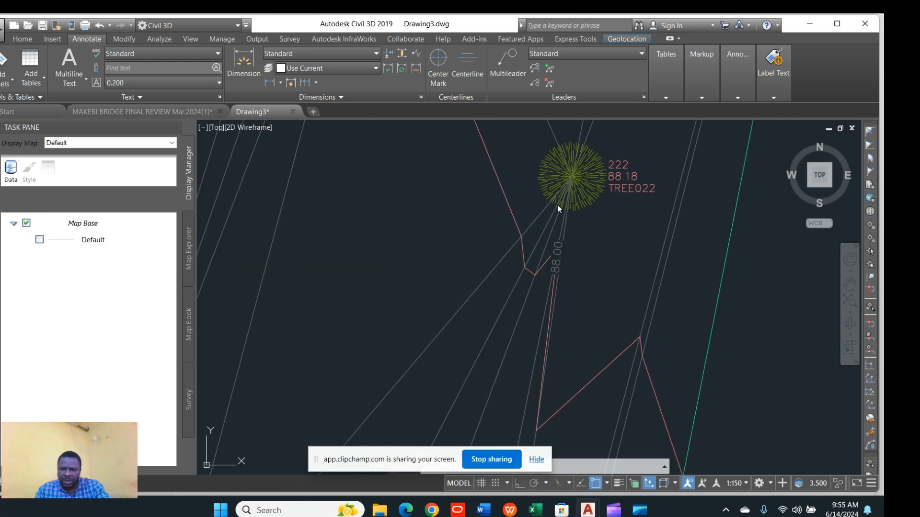
scroll(482, 303, down, 7)
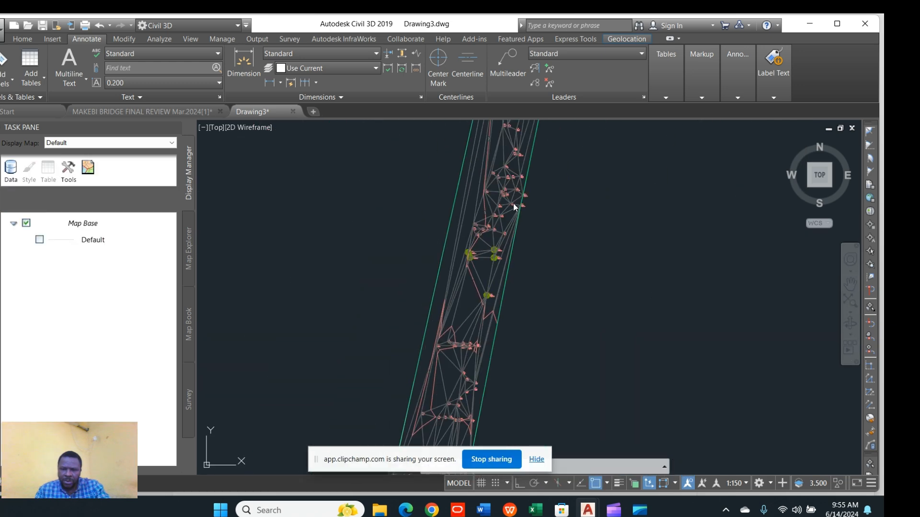
scroll(438, 235, up, 4)
scroll(338, 282, down, 2)
scroll(384, 271, up, 6)
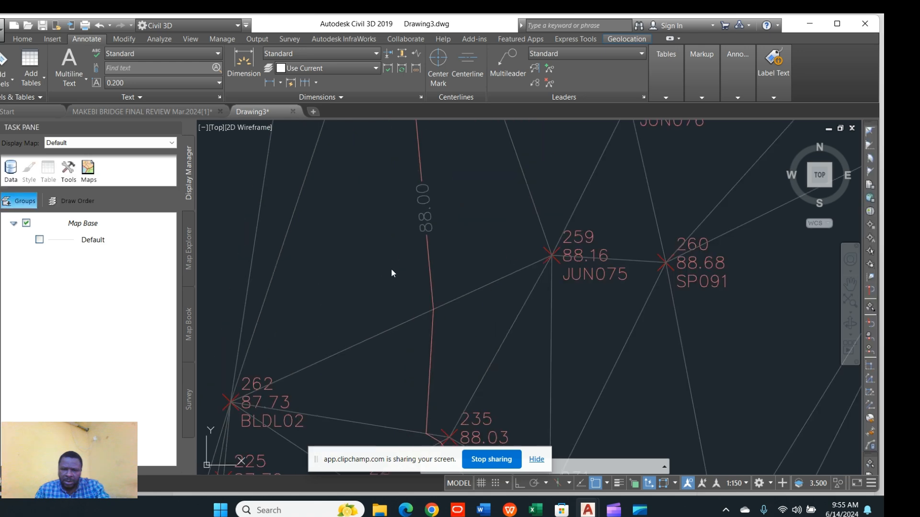
scroll(442, 337, down, 5)
scroll(441, 337, down, 5)
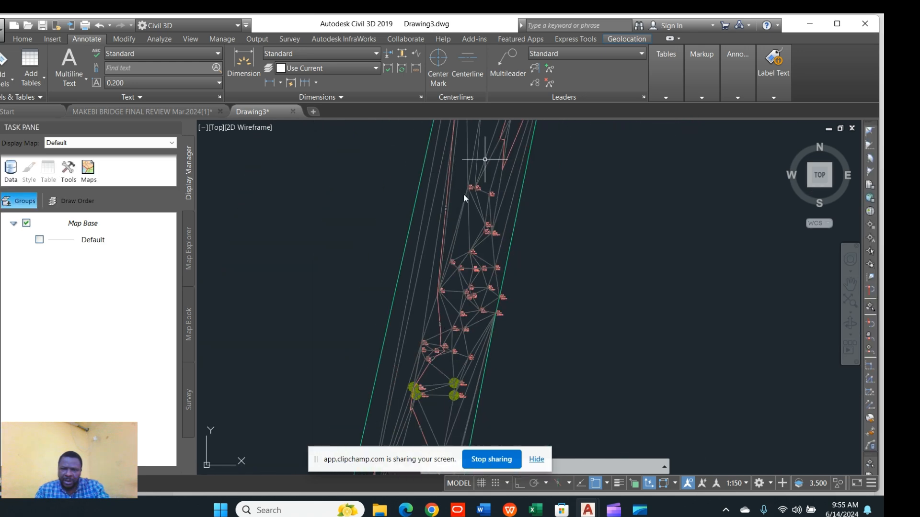
scroll(450, 267, up, 2)
scroll(469, 217, down, 2)
scroll(470, 217, up, 4)
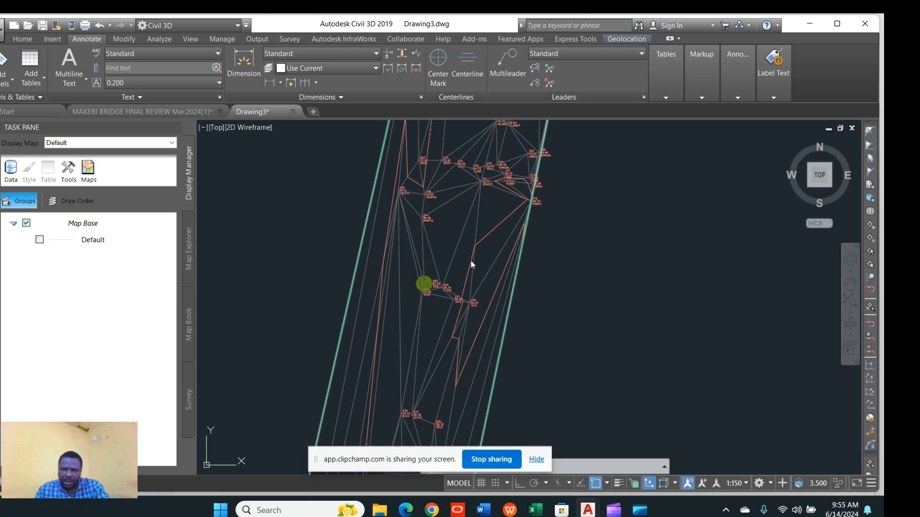
scroll(478, 147, up, 4)
scroll(440, 279, down, 5)
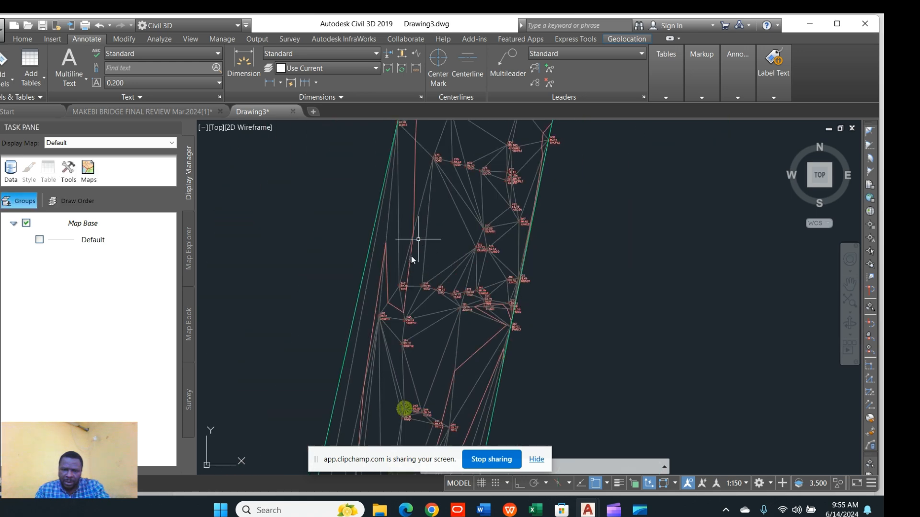
scroll(412, 284, up, 2)
scroll(407, 336, down, 2)
scroll(459, 267, down, 2)
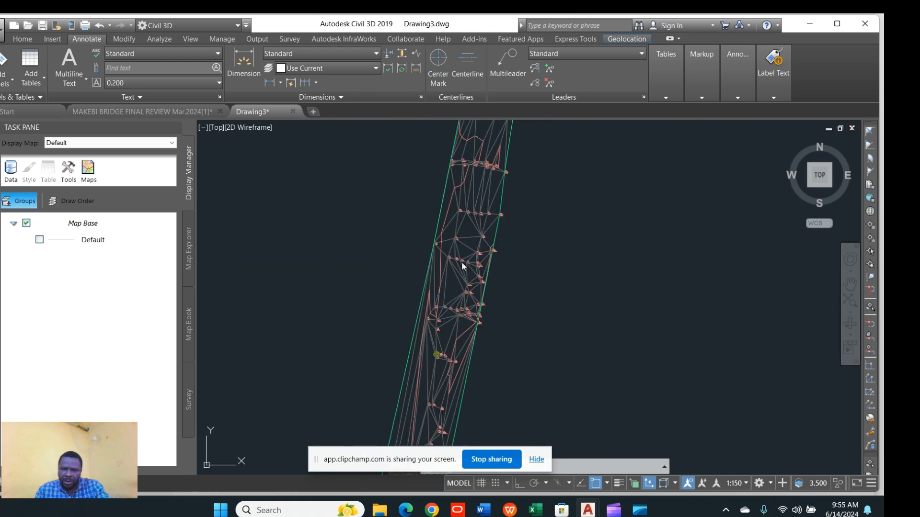
scroll(486, 161, up, 5)
scroll(486, 161, up, 4)
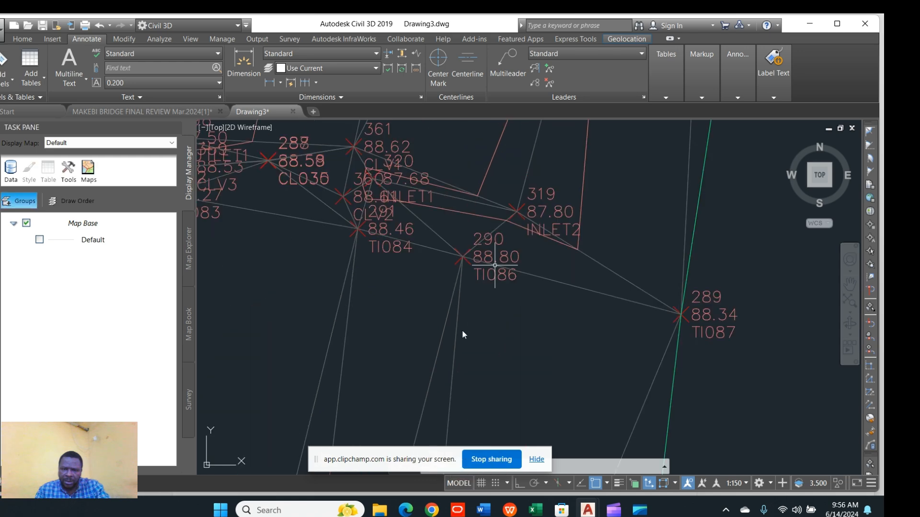
scroll(468, 320, down, 4)
scroll(464, 304, up, 2)
scroll(406, 330, down, 3)
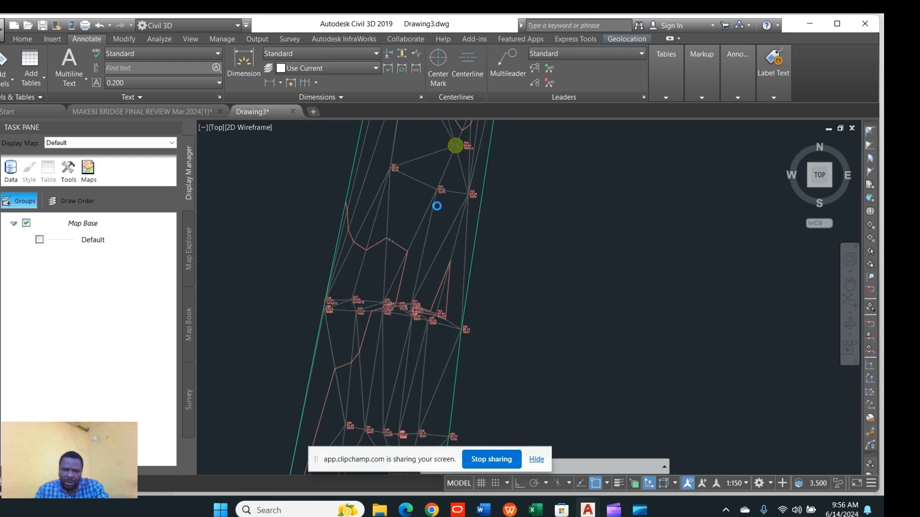
scroll(438, 205, up, 4)
scroll(400, 382, down, 4)
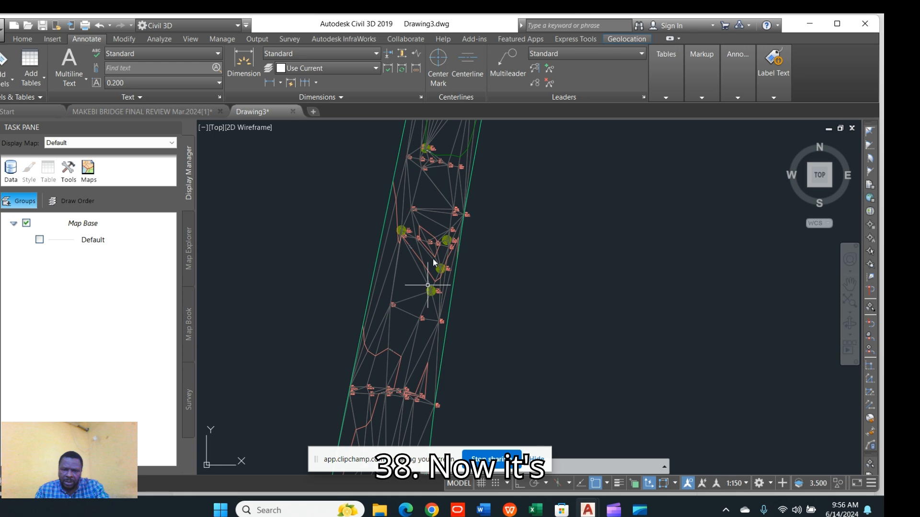
scroll(422, 248, up, 4)
scroll(357, 269, up, 4)
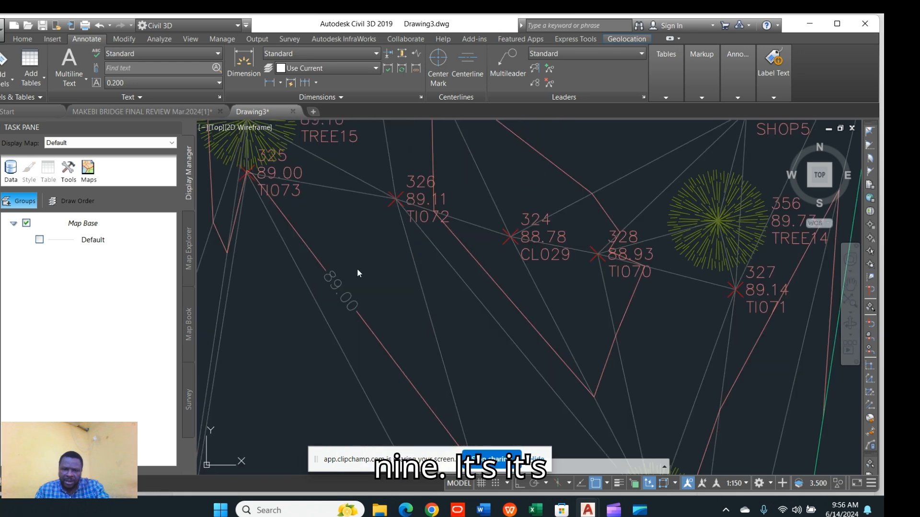
scroll(464, 344, down, 4)
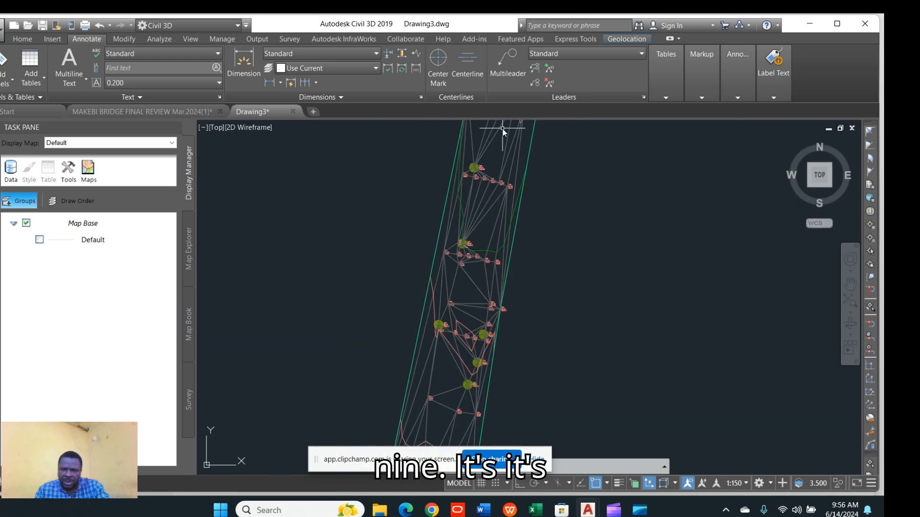
Compare the 90 and 91 m contour labels with the levels of nearby survey points, between TREE09 and TREE16
scroll(467, 247, up, 4)
scroll(451, 309, down, 4)
scroll(478, 196, up, 5)
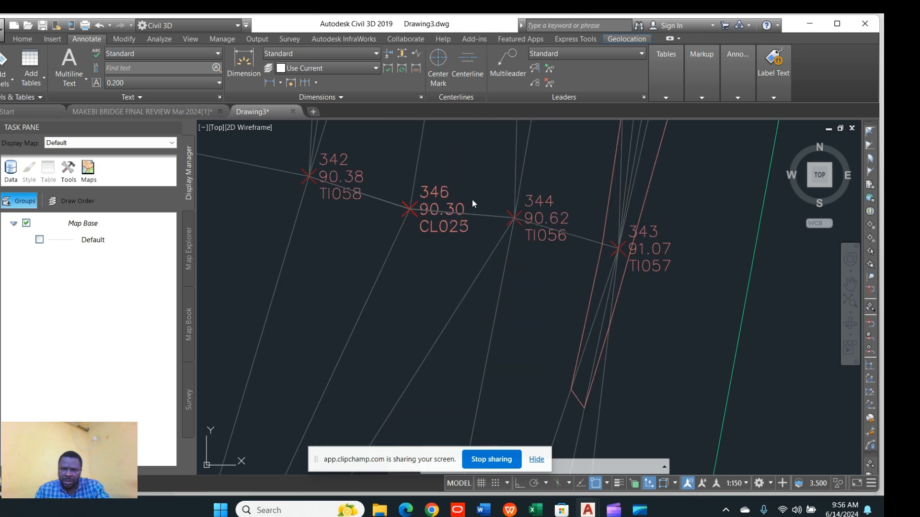
scroll(434, 307, down, 3)
scroll(446, 268, down, 3)
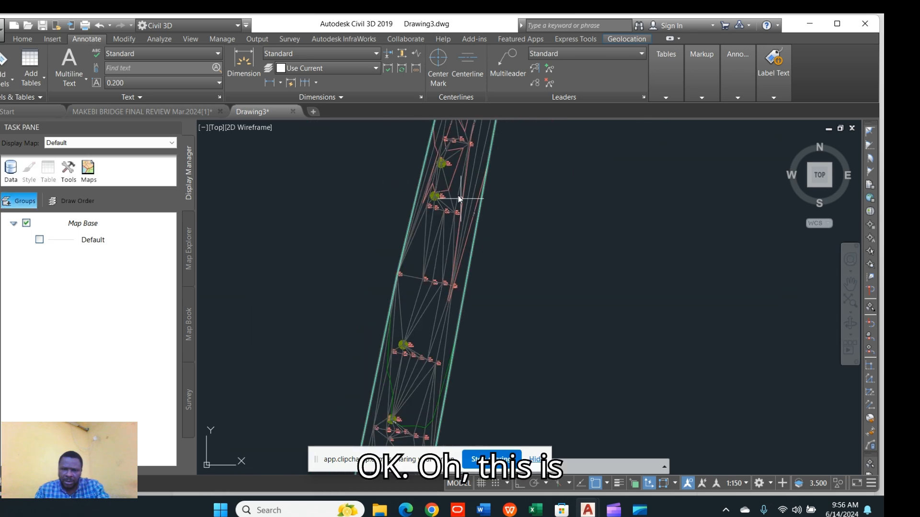
scroll(438, 185, up, 5)
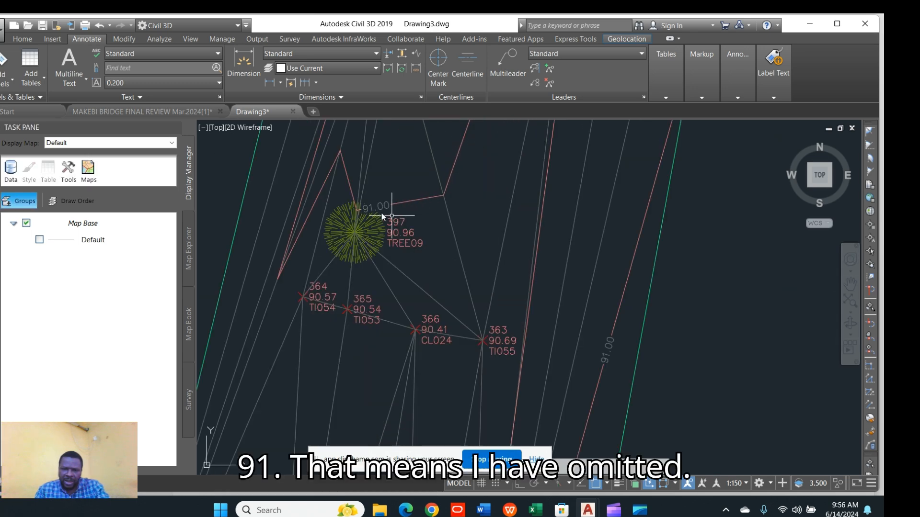
scroll(391, 214, up, 4)
scroll(534, 196, down, 4)
scroll(531, 191, down, 4)
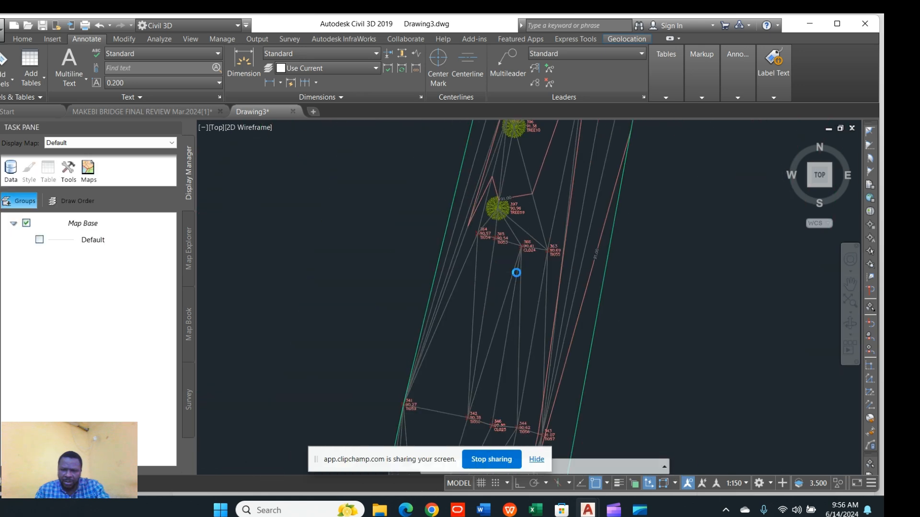
scroll(484, 407, up, 5)
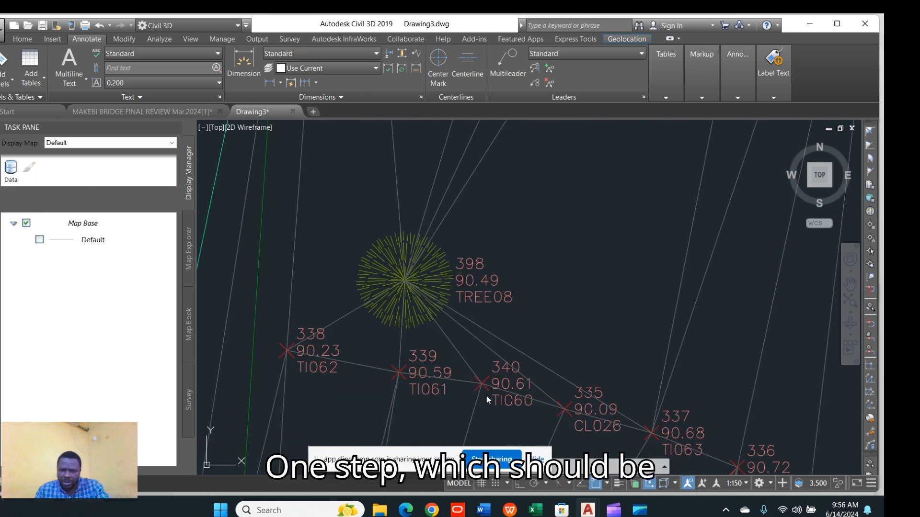
scroll(519, 221, down, 3)
scroll(508, 287, down, 2)
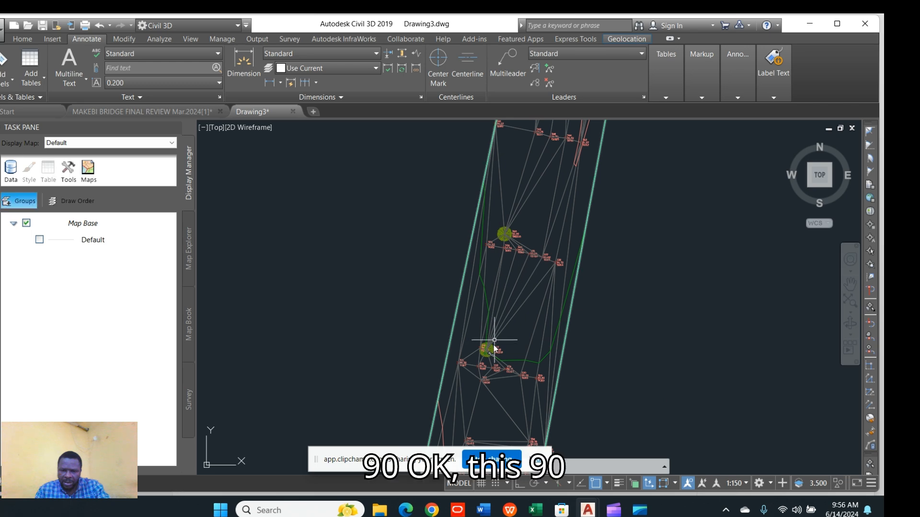
scroll(485, 358, up, 5)
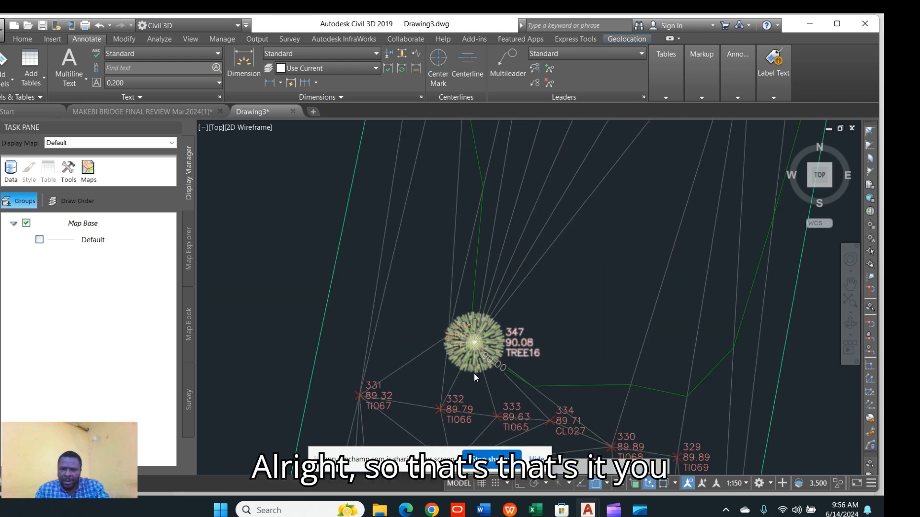
scroll(474, 375, down, 6)
scroll(505, 285, down, 2)
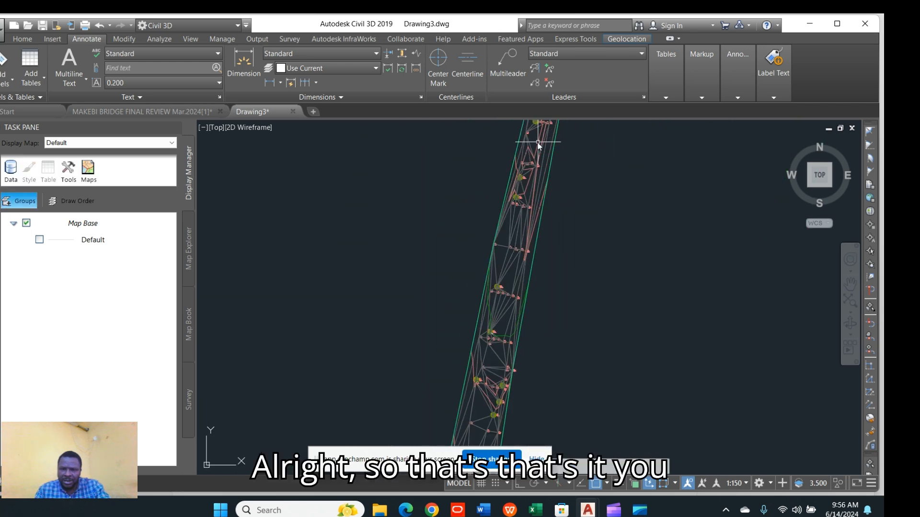
Review the triangulated N.G.L surface along the whole road corridor to see how it represents the natural ground
scroll(537, 145, up, 4)
scroll(517, 173, down, 2)
scroll(530, 178, down, 3)
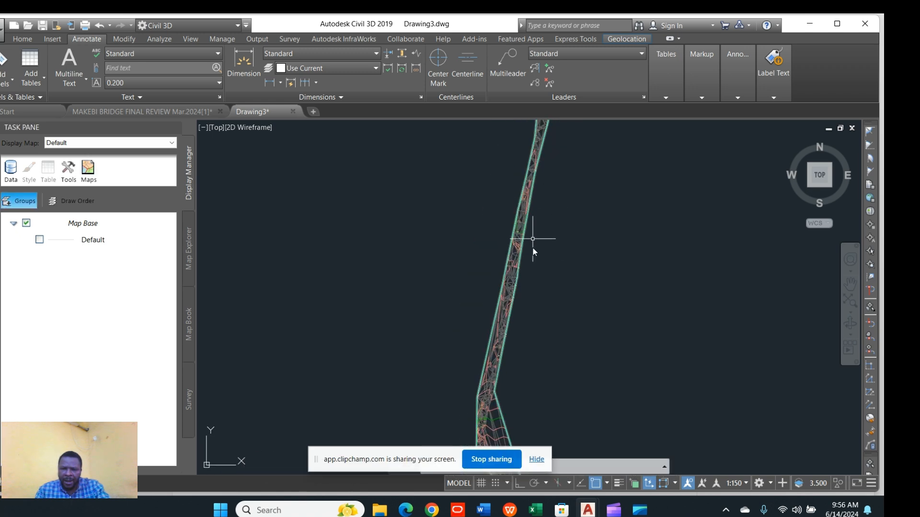
scroll(527, 214, up, 3)
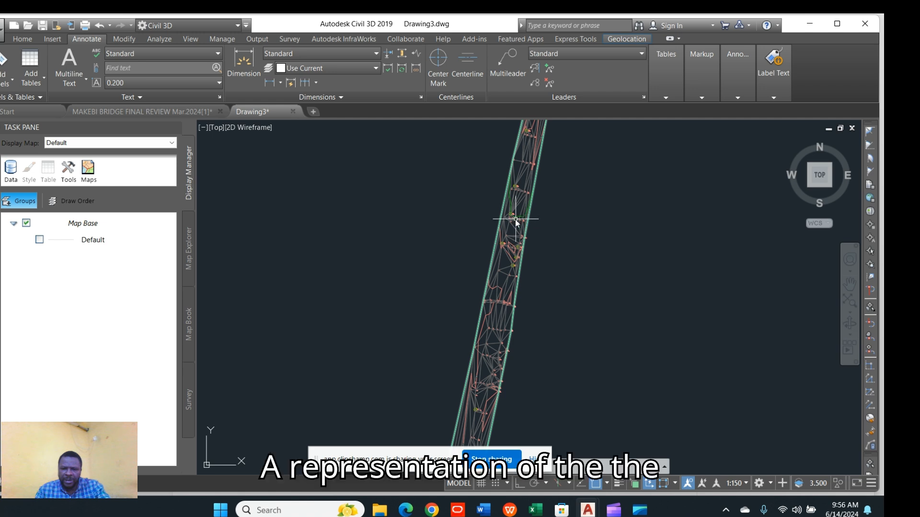
scroll(521, 242, up, 2)
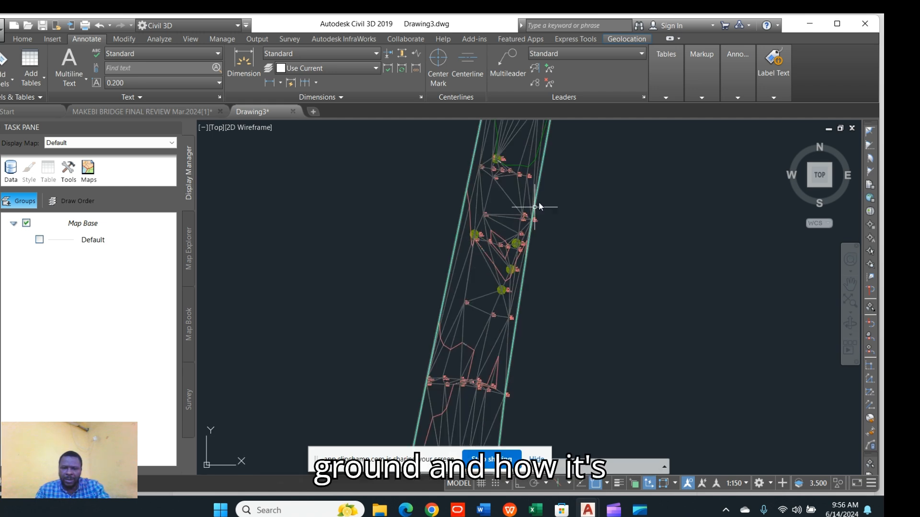
scroll(429, 290, down, 2)
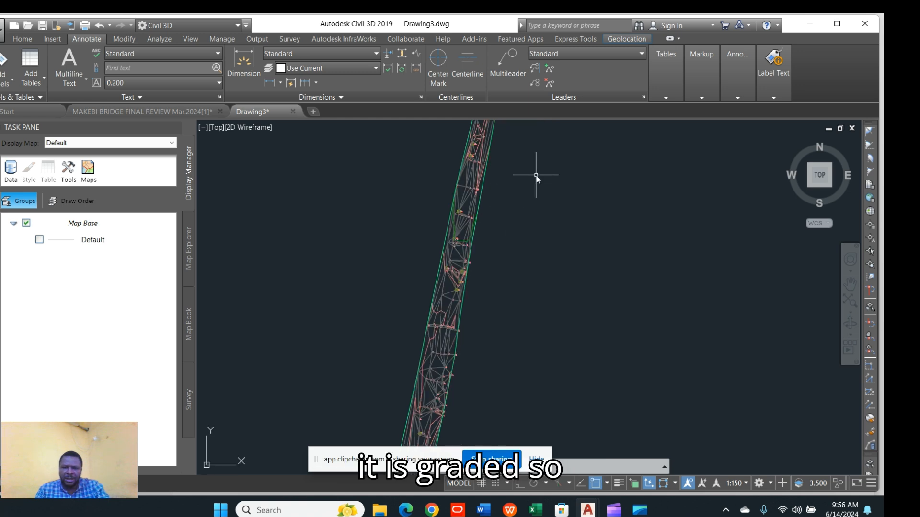
scroll(513, 242, down, 1)
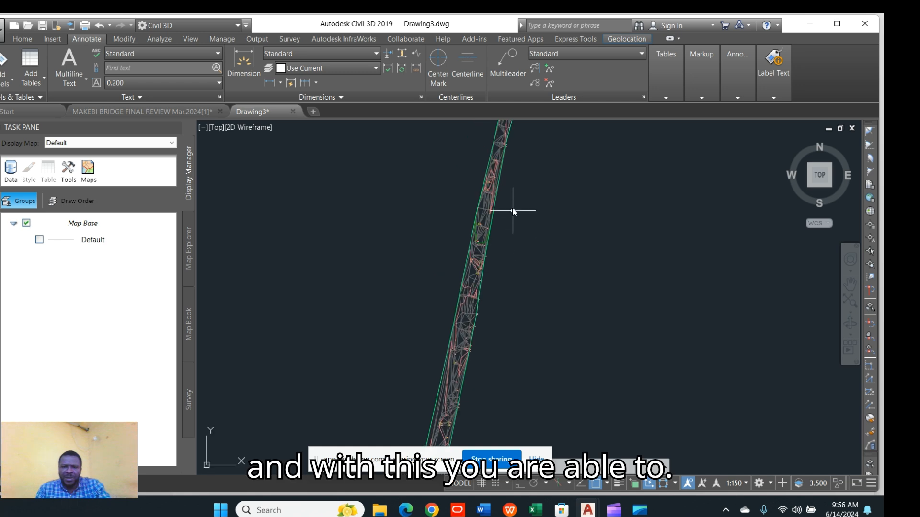
scroll(487, 224, up, 1)
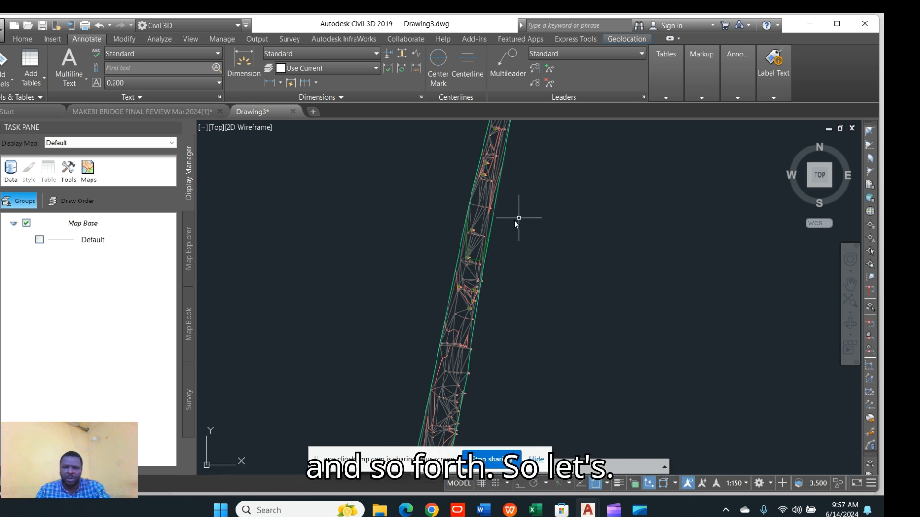
Turn off the Triangles component in plan view in the N.G.L surface's style, Contours 1m and 5m (Design)
click(491, 226)
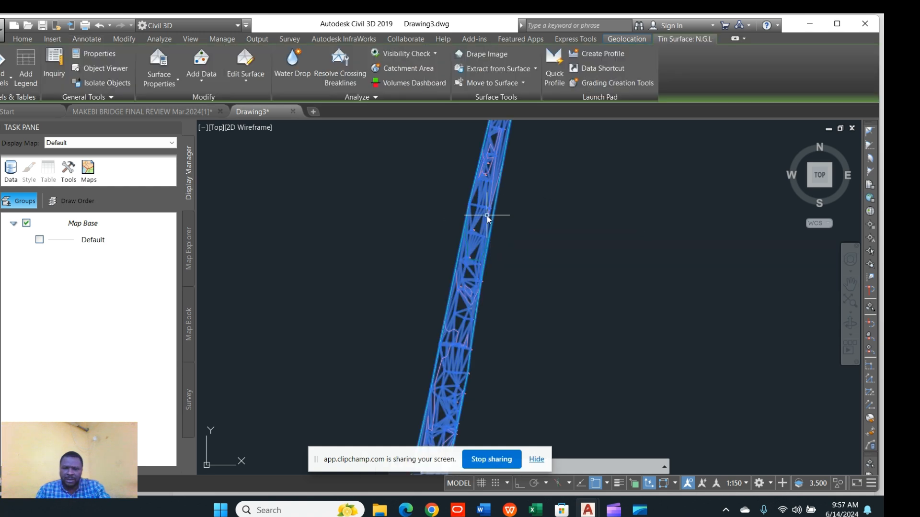
right_click(487, 216)
click(532, 364)
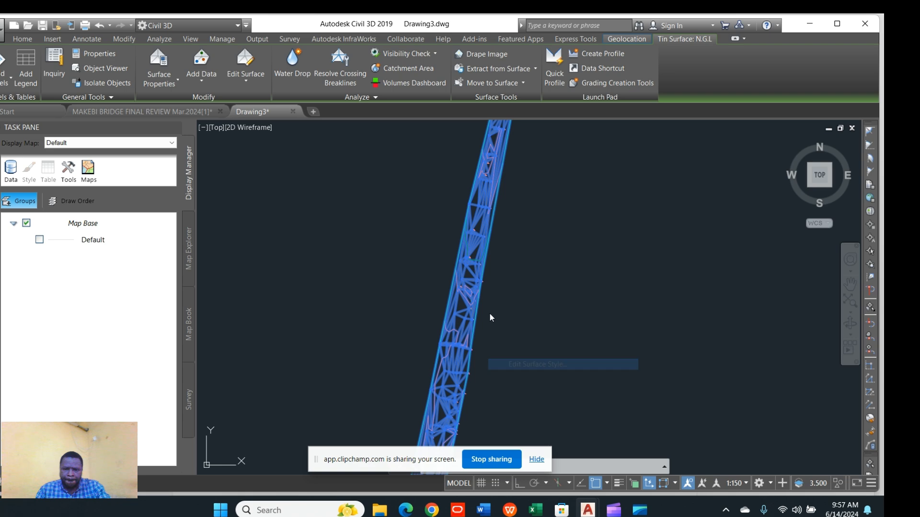
click(334, 217)
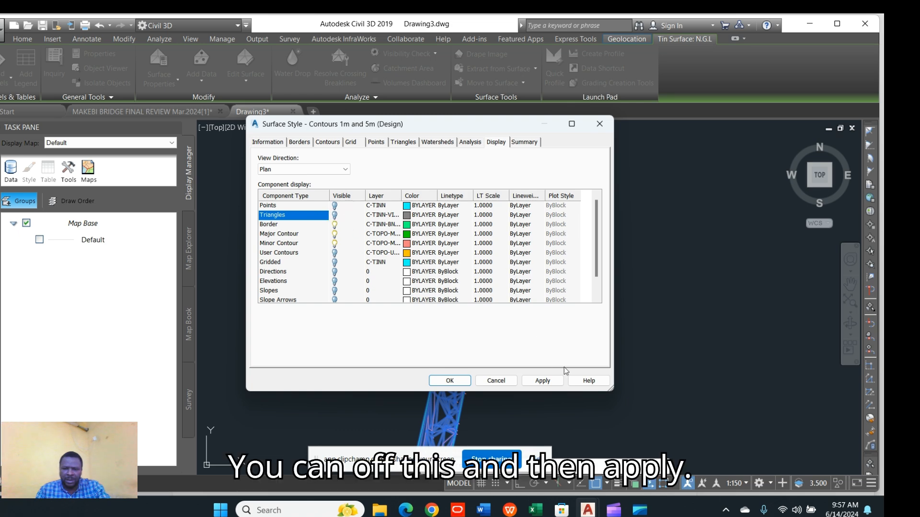
click(542, 381)
click(450, 380)
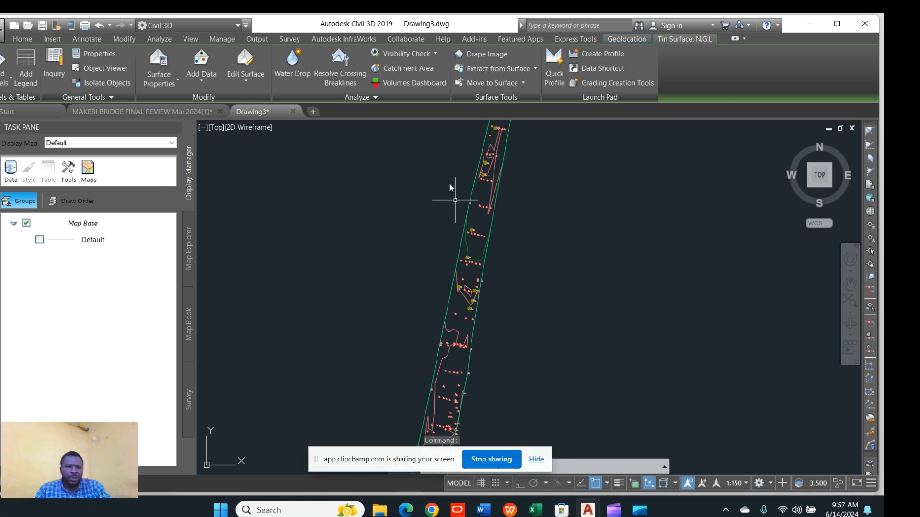
key(Escape)
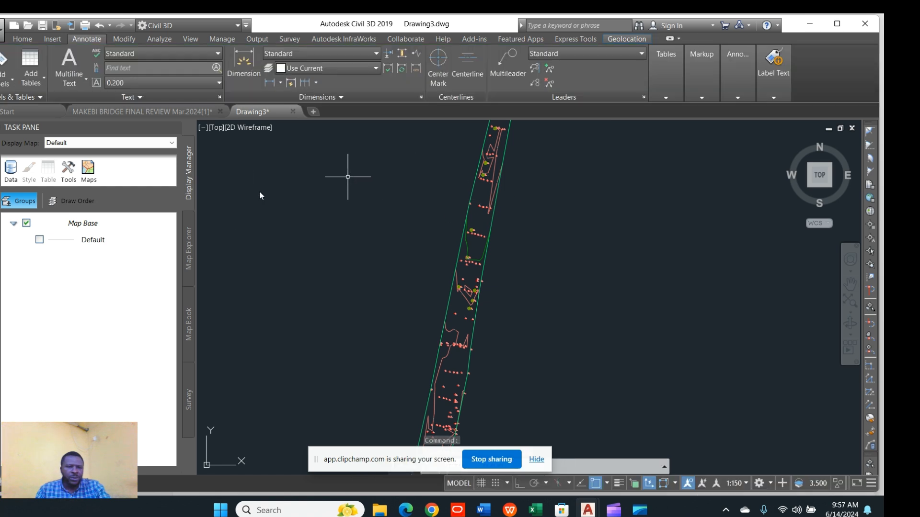
Examine the centreline survey points (CL codes) along the corridor, such as CL024, as the basis for an alignment
click(22, 40)
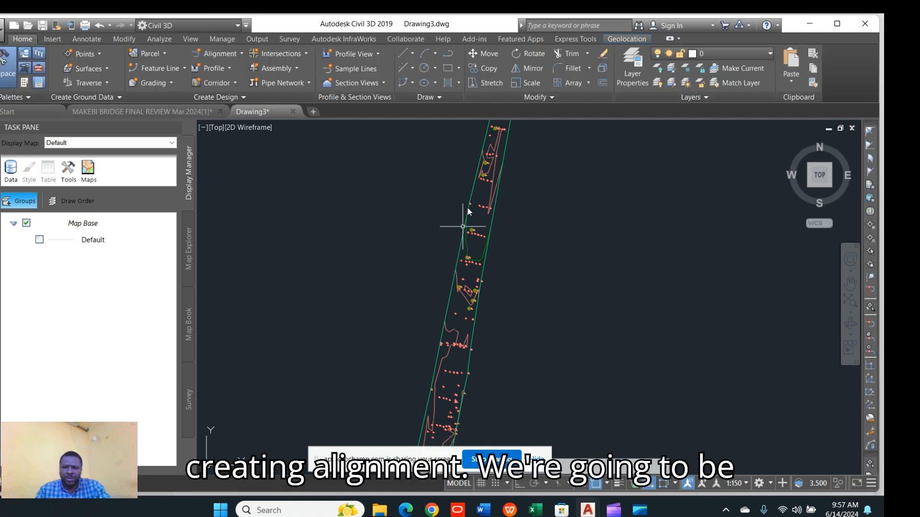
scroll(478, 210, up, 3)
scroll(408, 297, down, 2)
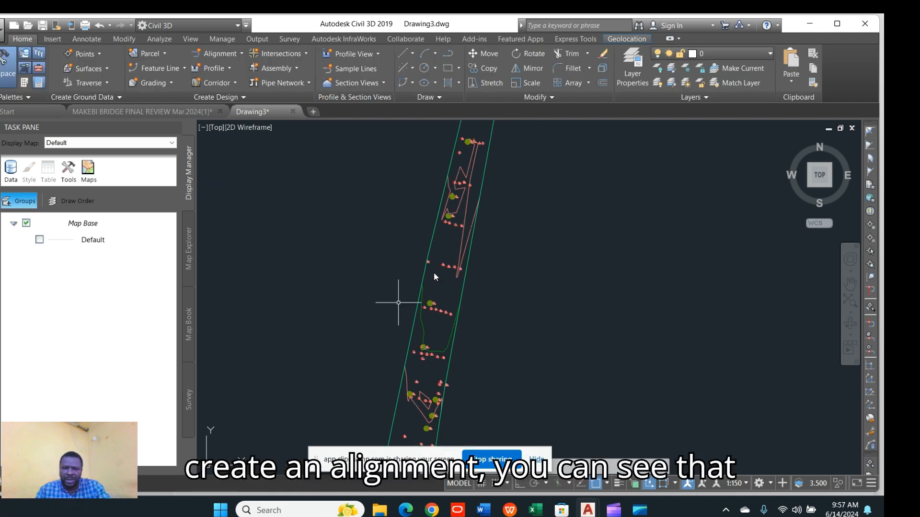
scroll(464, 203, up, 5)
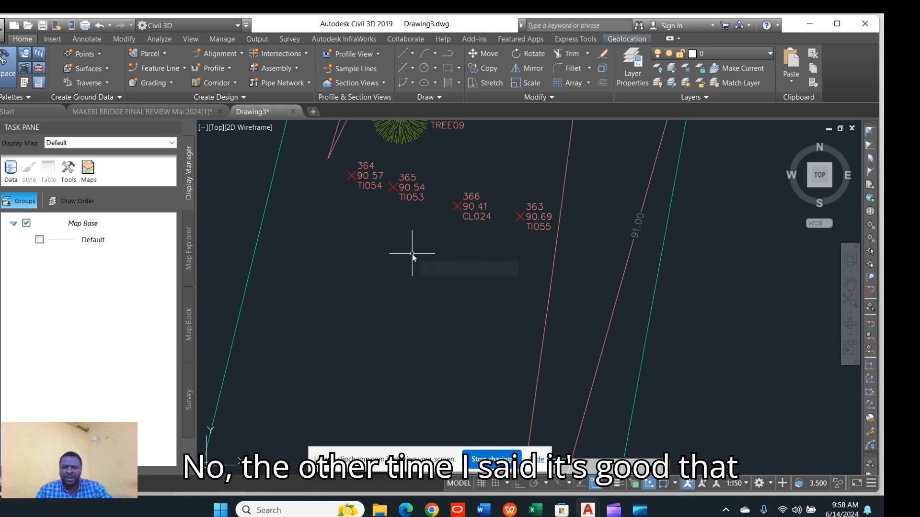
mouse_move(412, 254)
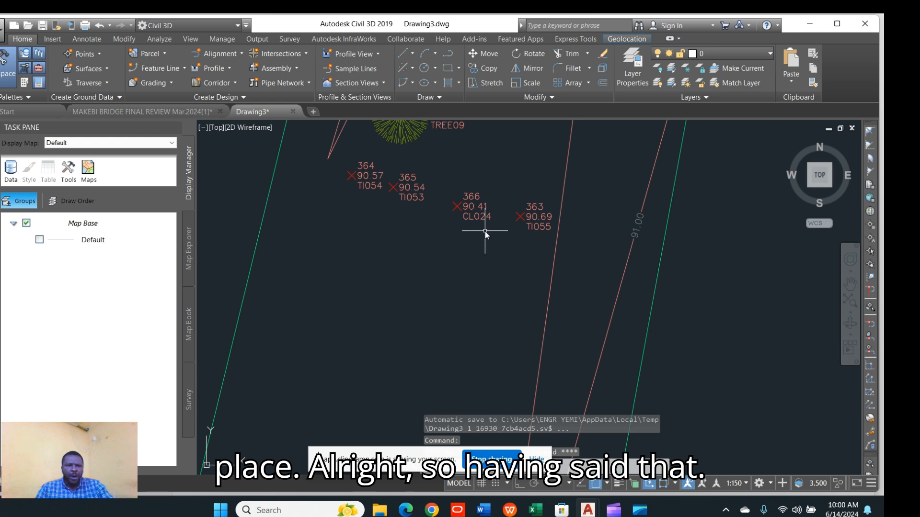
scroll(484, 229, down, 5)
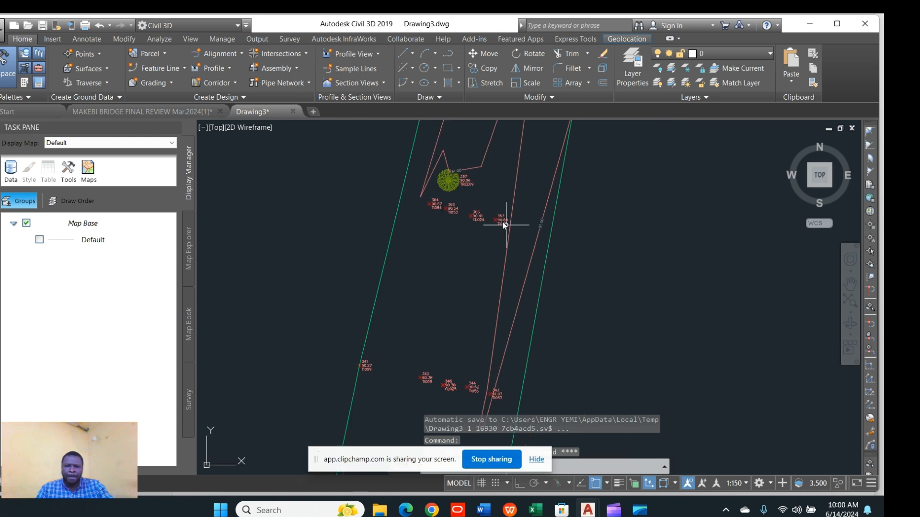
scroll(484, 239, up, 5)
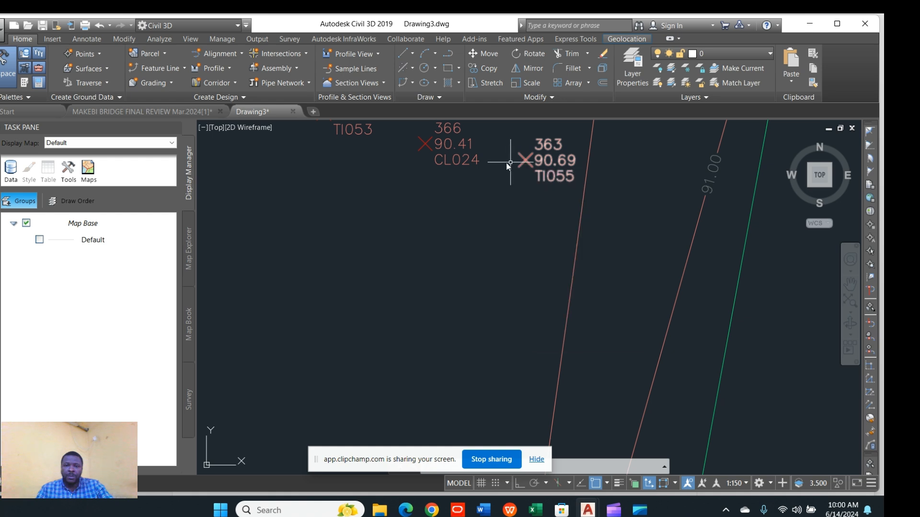
scroll(481, 185, down, 2)
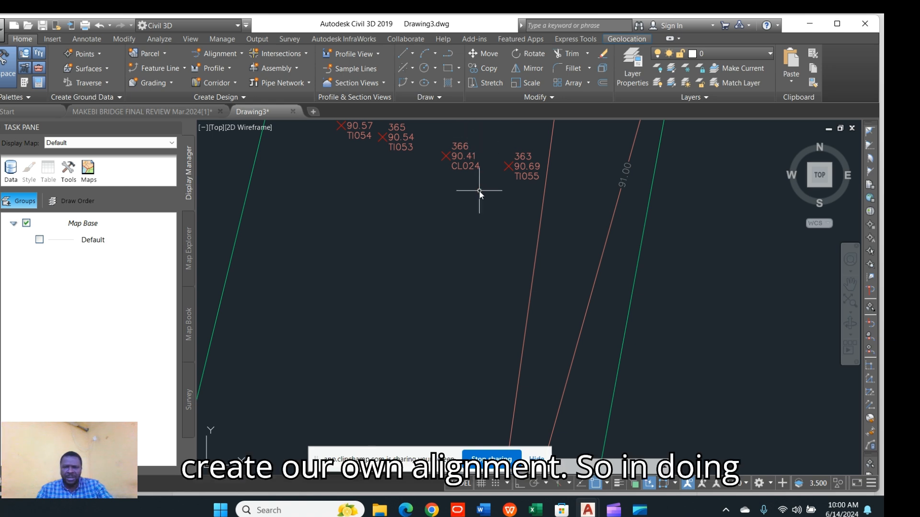
scroll(500, 186, down, 2)
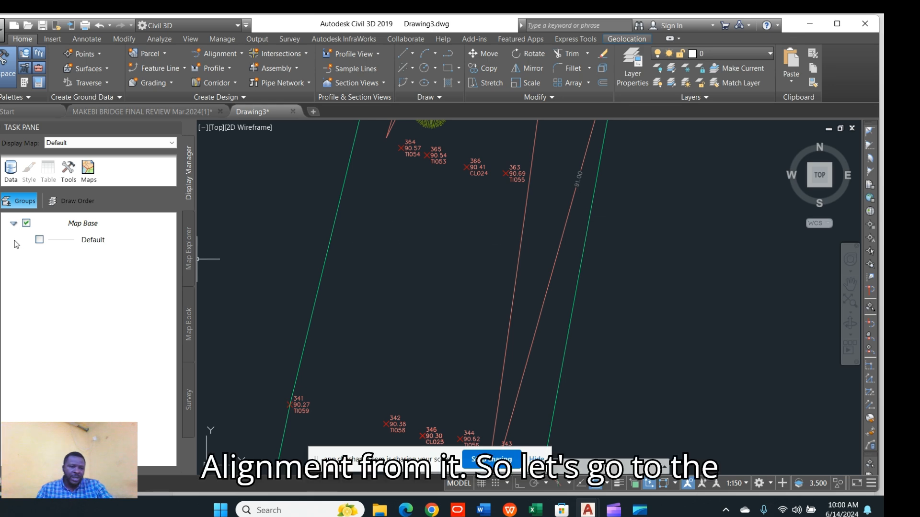
Start a new point group in Drawing3 and name it CENTRELINE
mouse_move(3, 254)
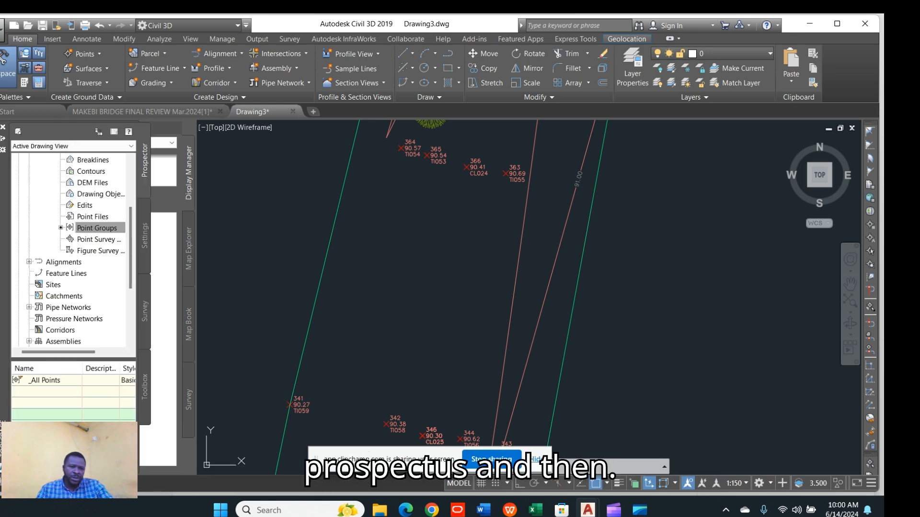
scroll(103, 184, up, 2)
scroll(103, 182, up, 1)
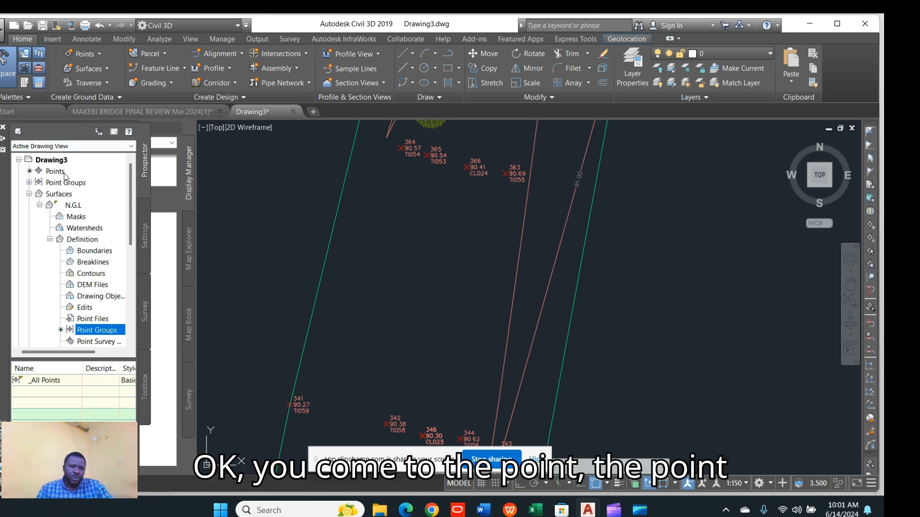
click(66, 183)
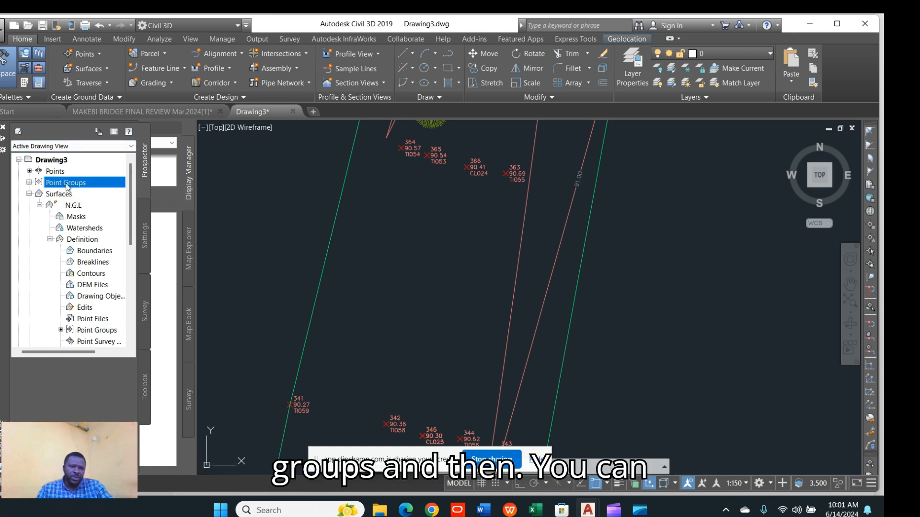
click(30, 182)
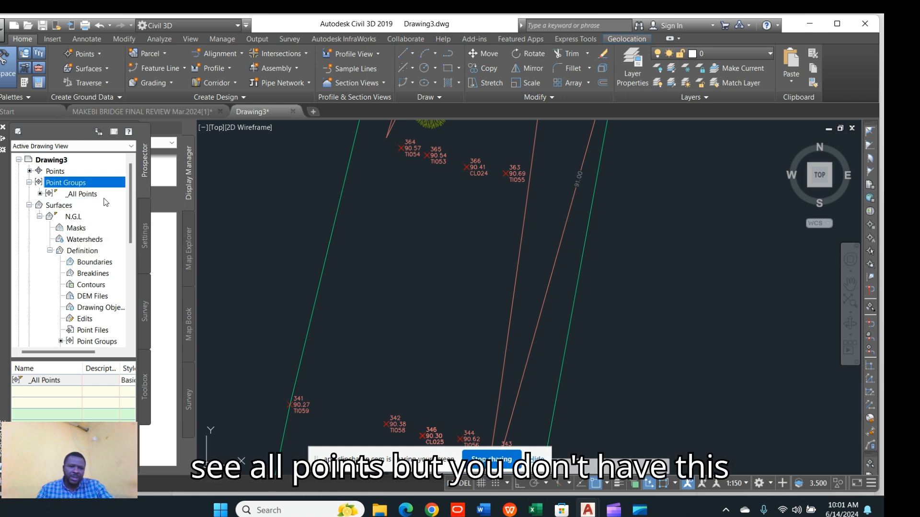
mouse_move(101, 197)
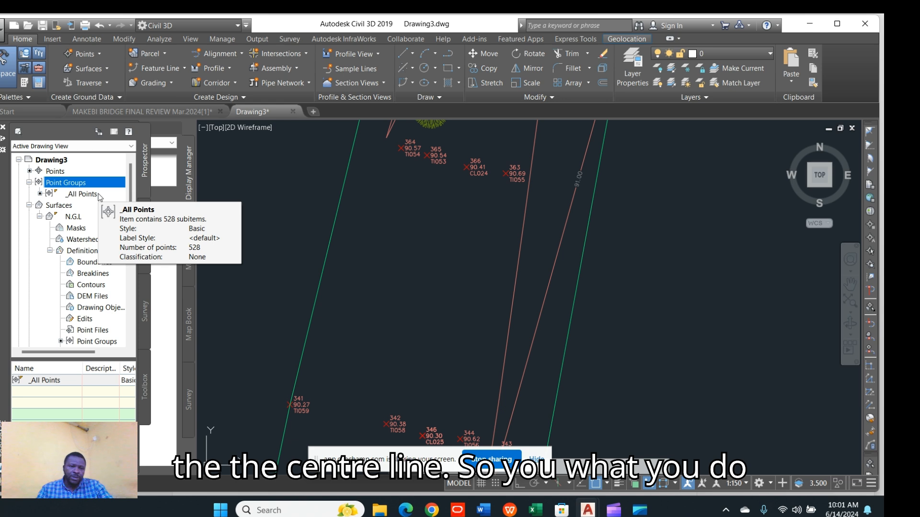
right_click(73, 186)
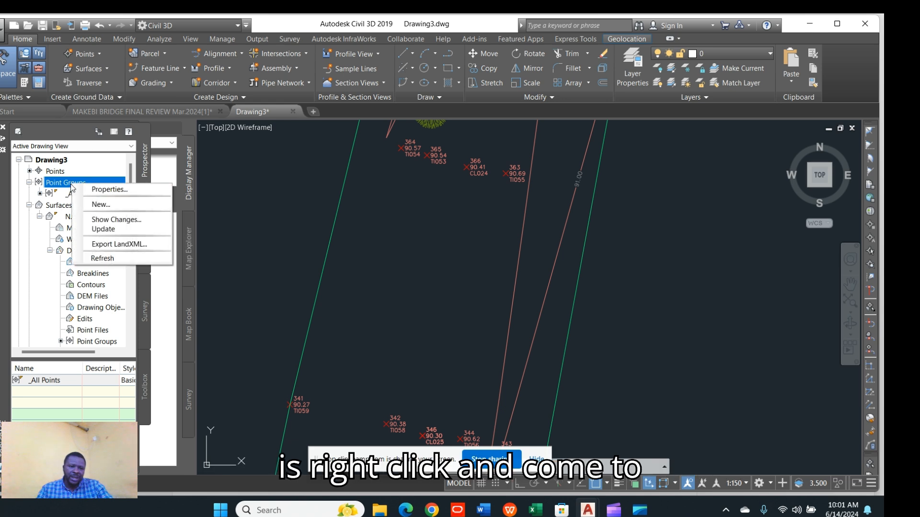
click(97, 205)
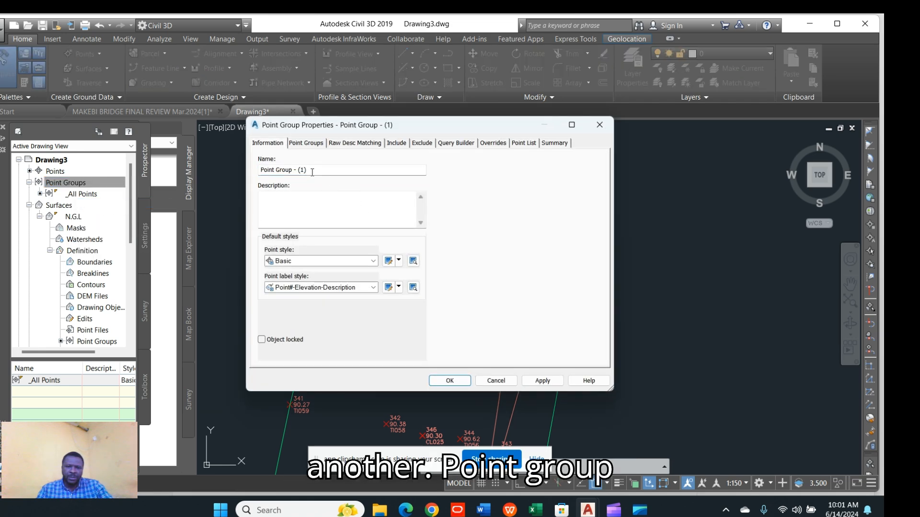
drag(312, 172, 223, 175)
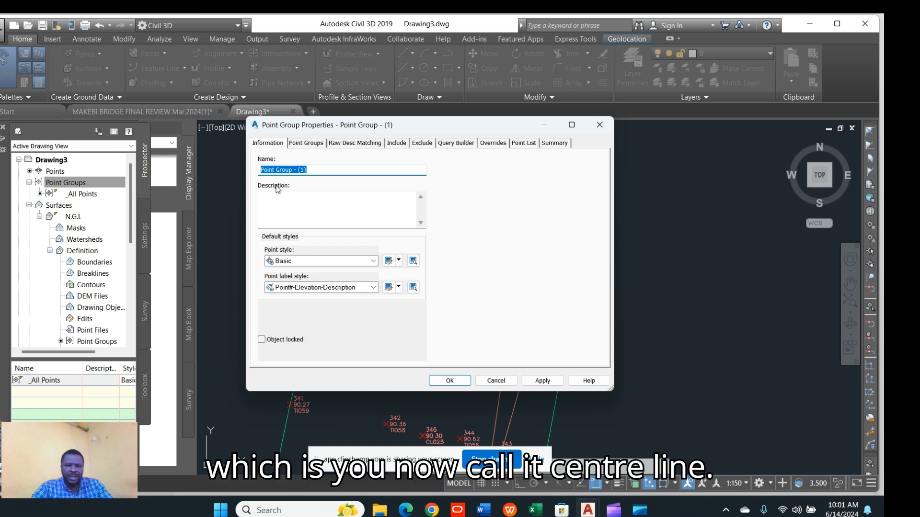
text(CENTRELINE)
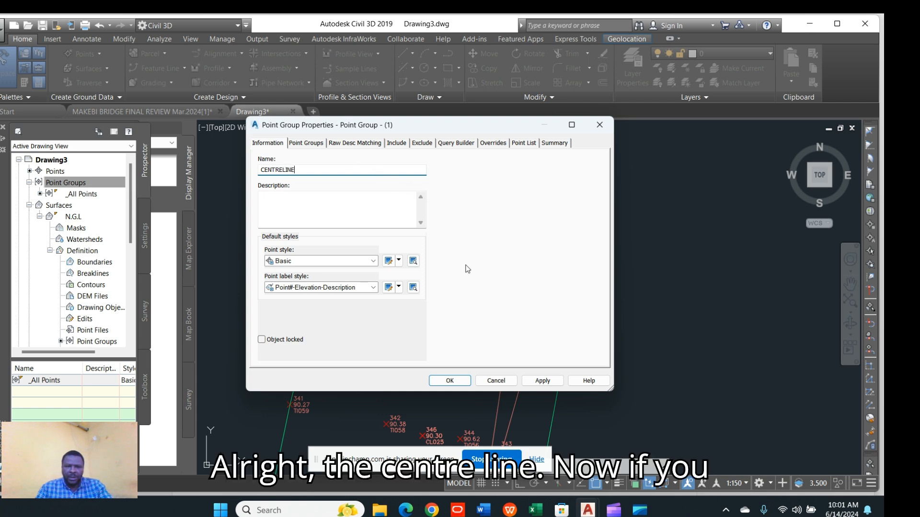
Set the CENTRELINE group to include points with raw descriptions matching CL*
click(525, 143)
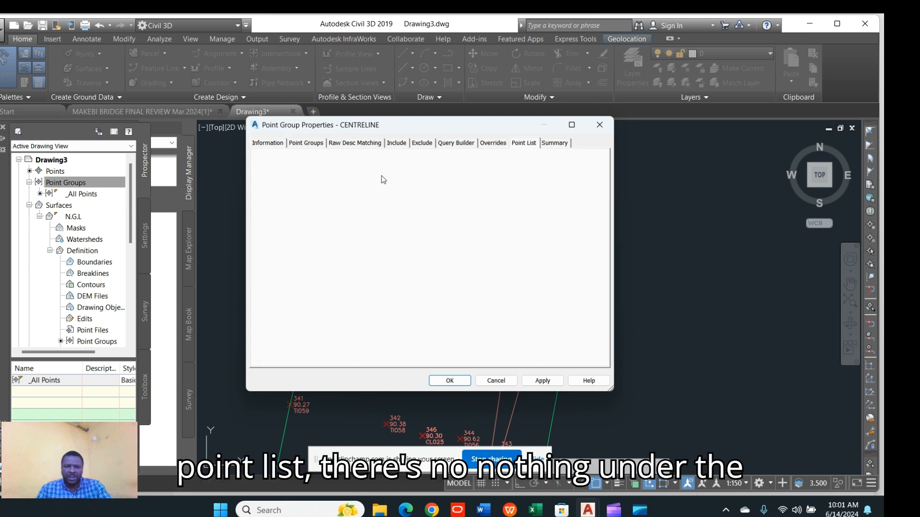
click(398, 143)
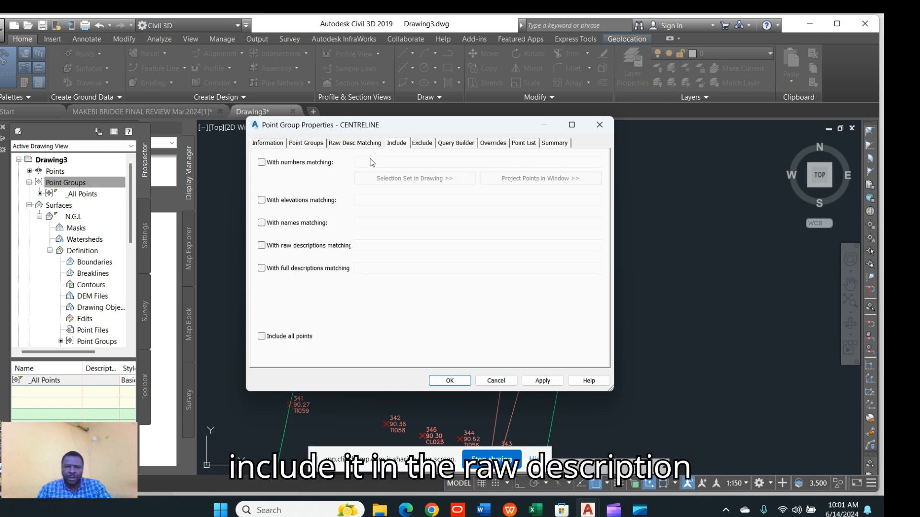
click(262, 246)
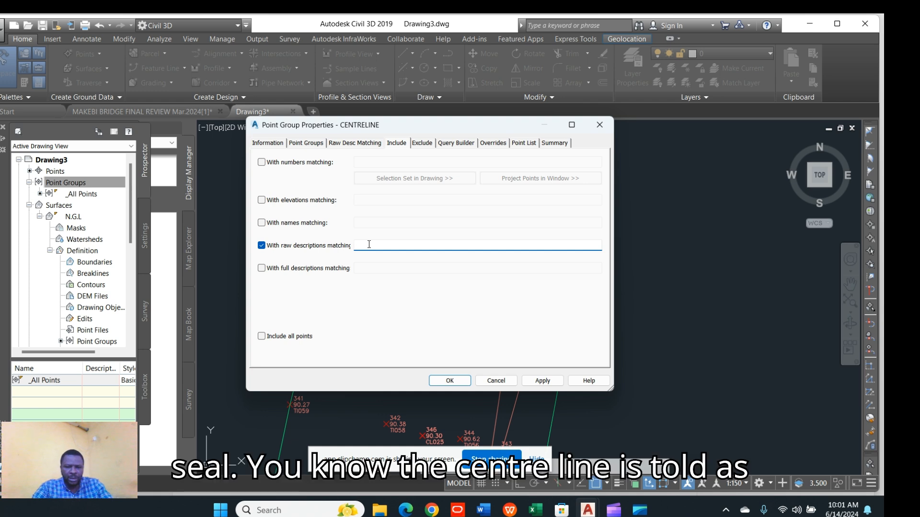
text(C)
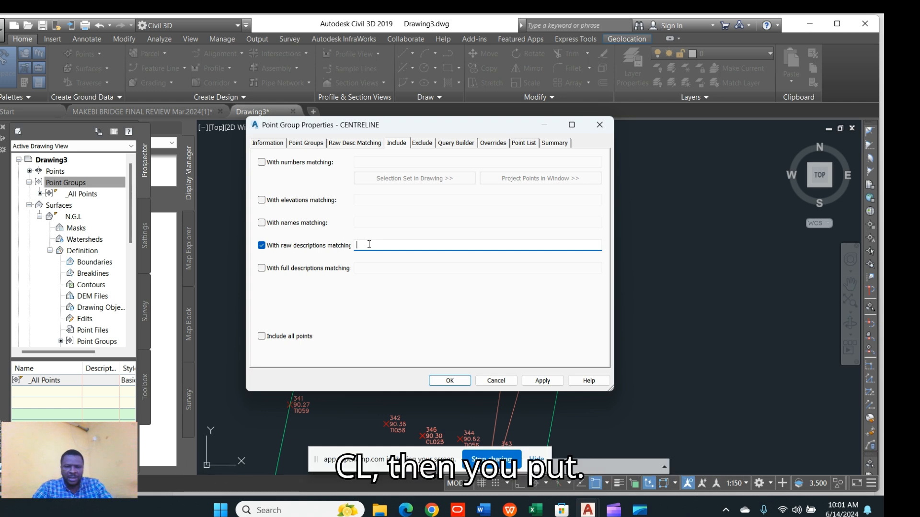
text(L)
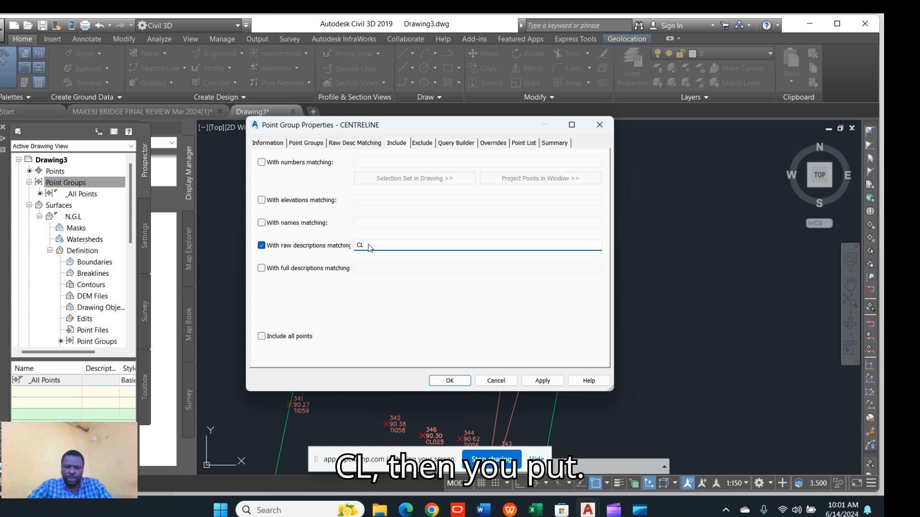
text(*)
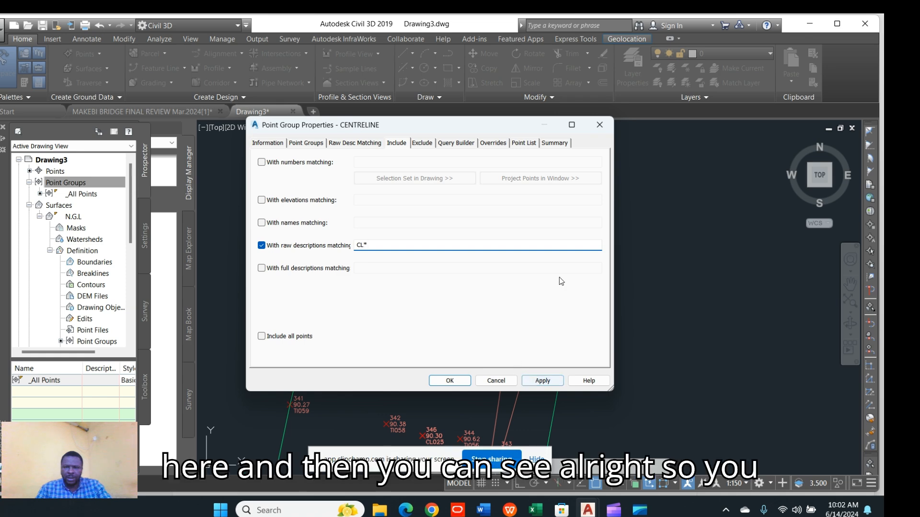
Review the CENTRELINE group's point list down to its end, then apply and save the new point group
click(525, 143)
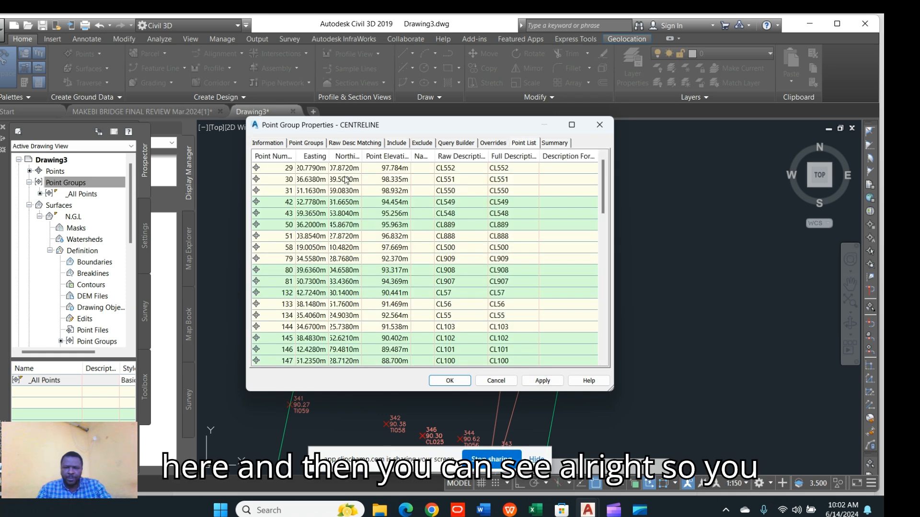
drag(601, 188, 596, 235)
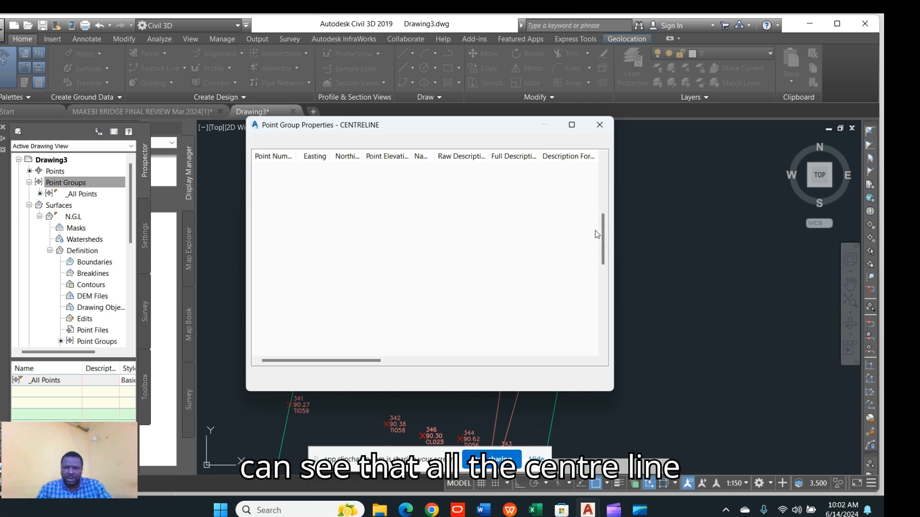
scroll(457, 199, up, 3)
scroll(459, 201, down, 4)
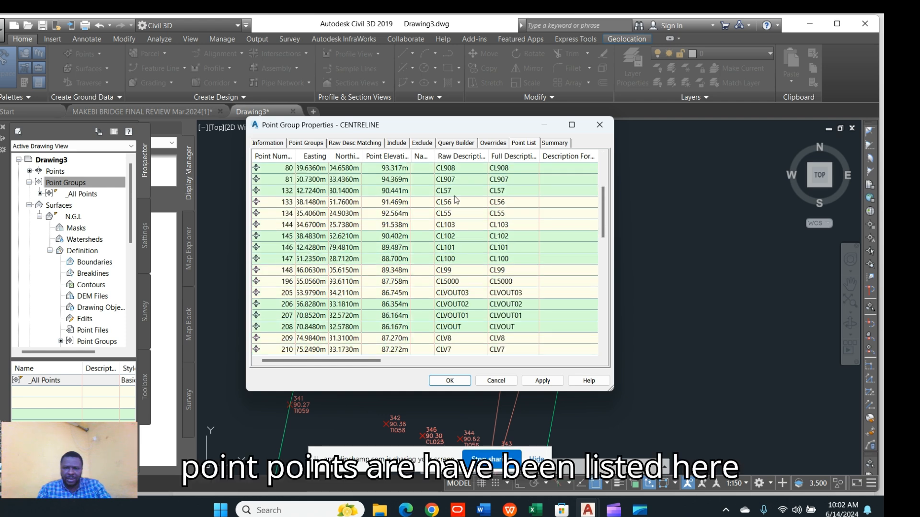
scroll(367, 270, down, 5)
click(542, 381)
click(450, 380)
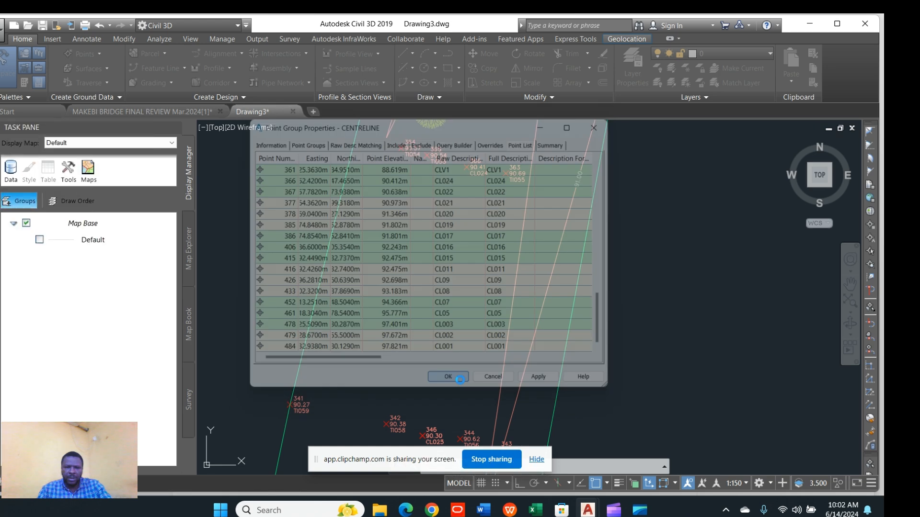